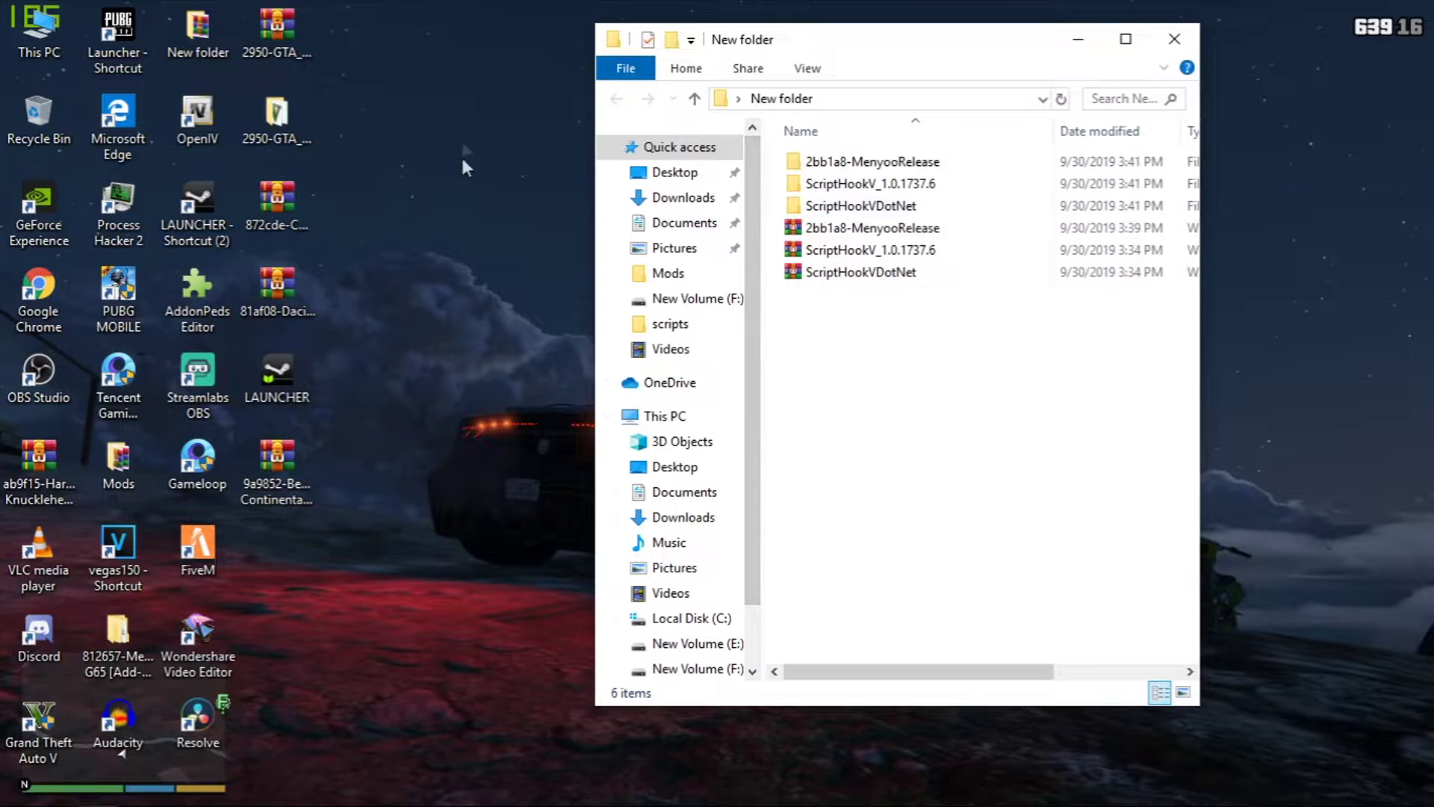
Step: Open GTA5-Mods.com in Google Chrome, bring up its mod search field, and return to the desktop
double_click(38, 295)
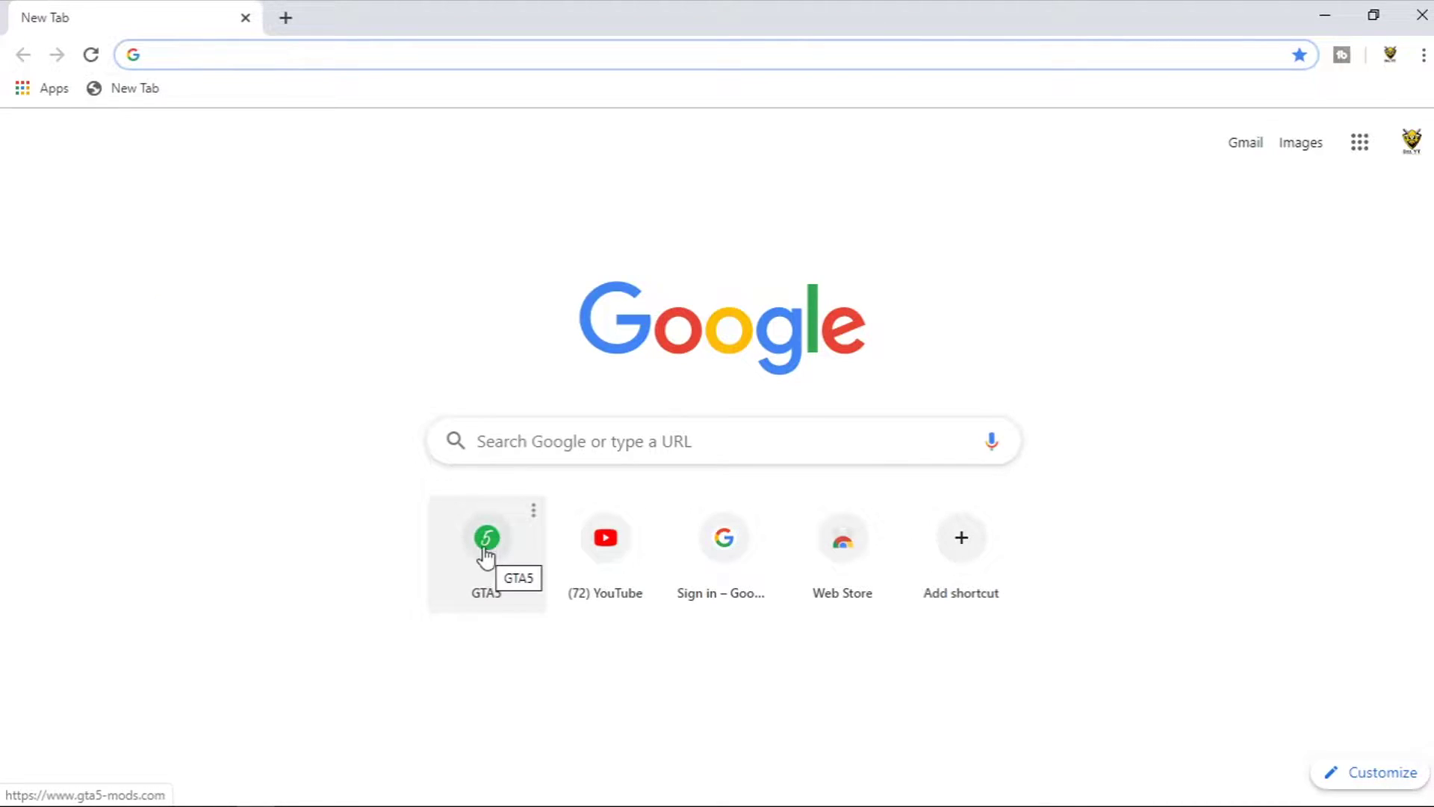
left_click(486, 557)
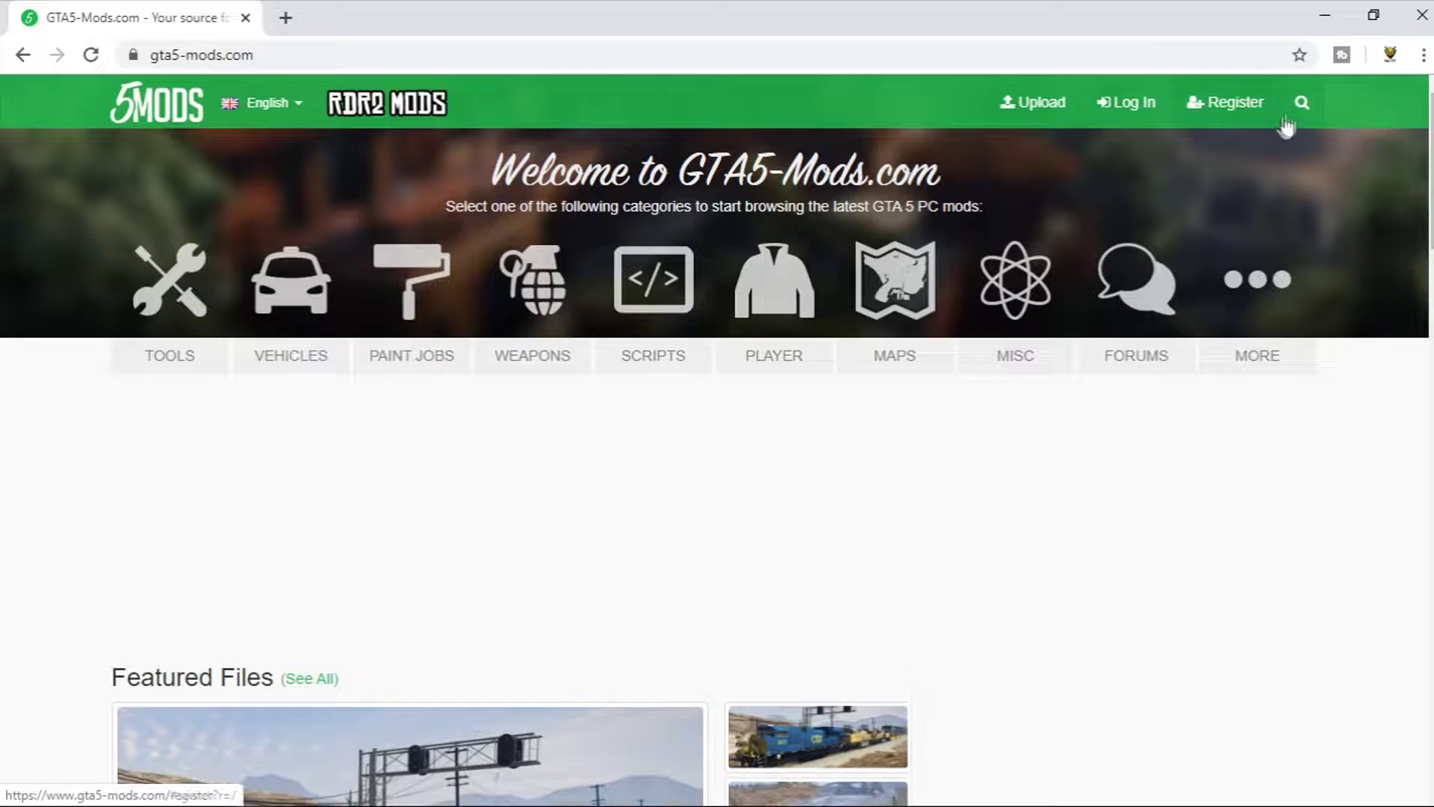
left_click(1303, 105)
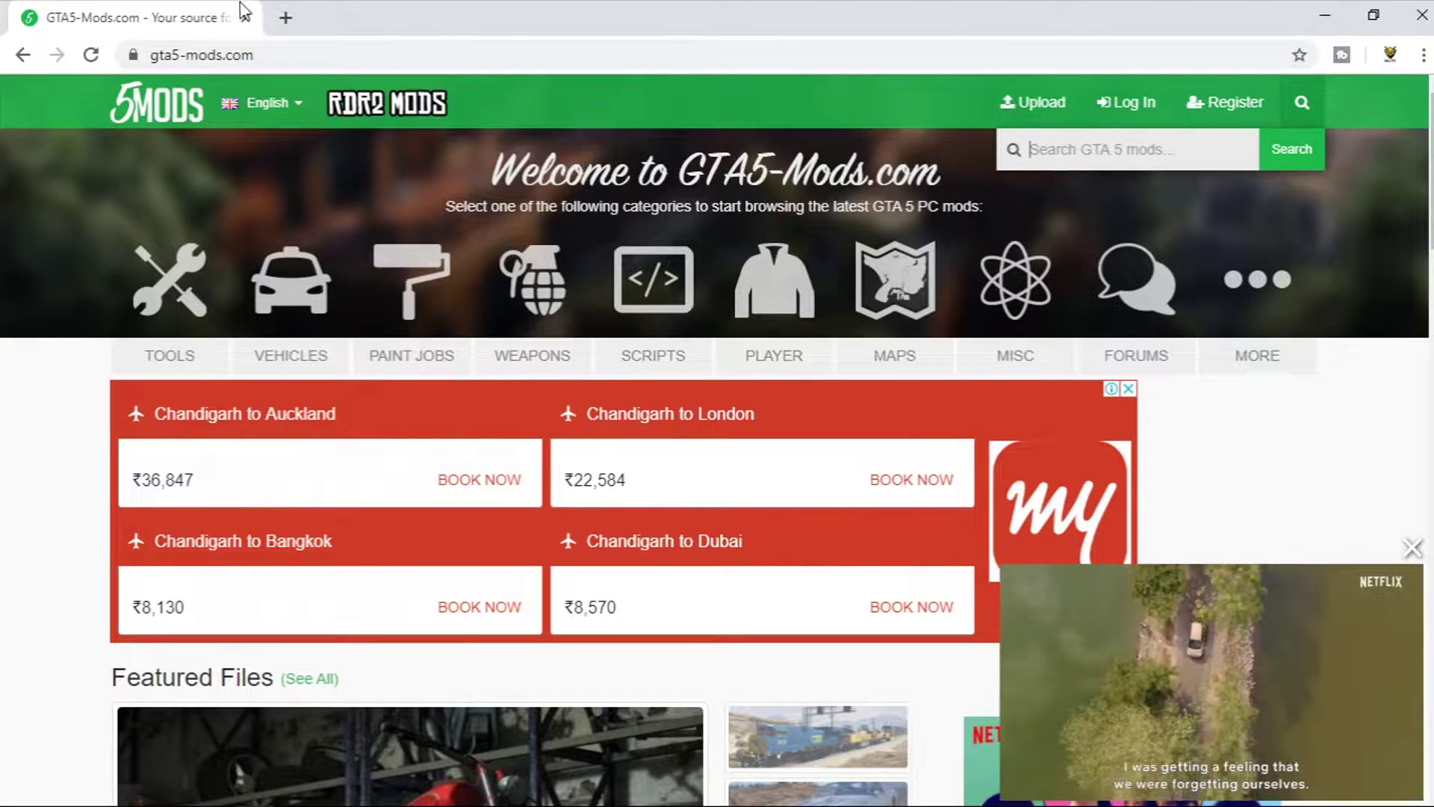
left_click(1315, 17)
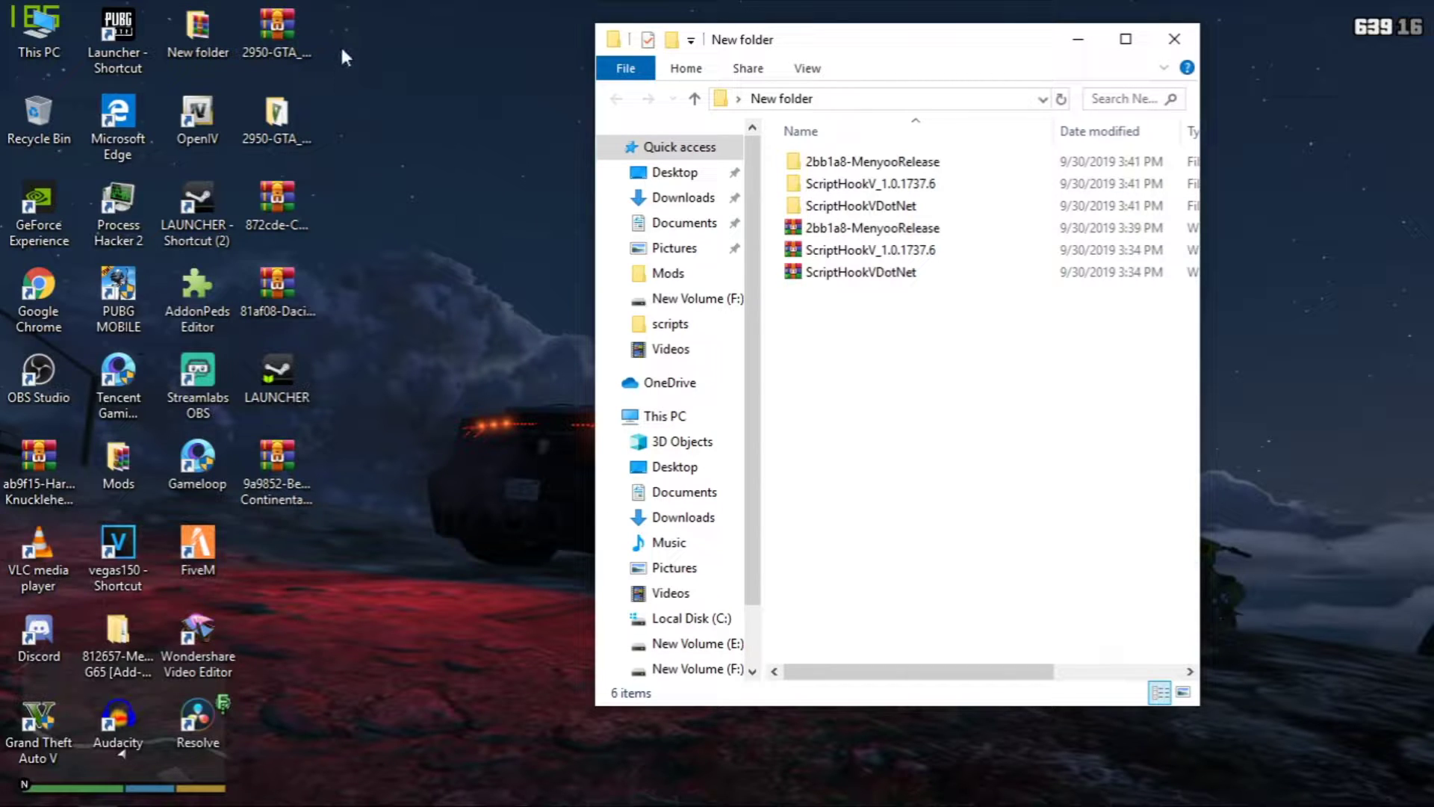
Step: Open the Grand Theft Auto V installation folder and place its window side by side with the New folder window
right_click(47, 742)
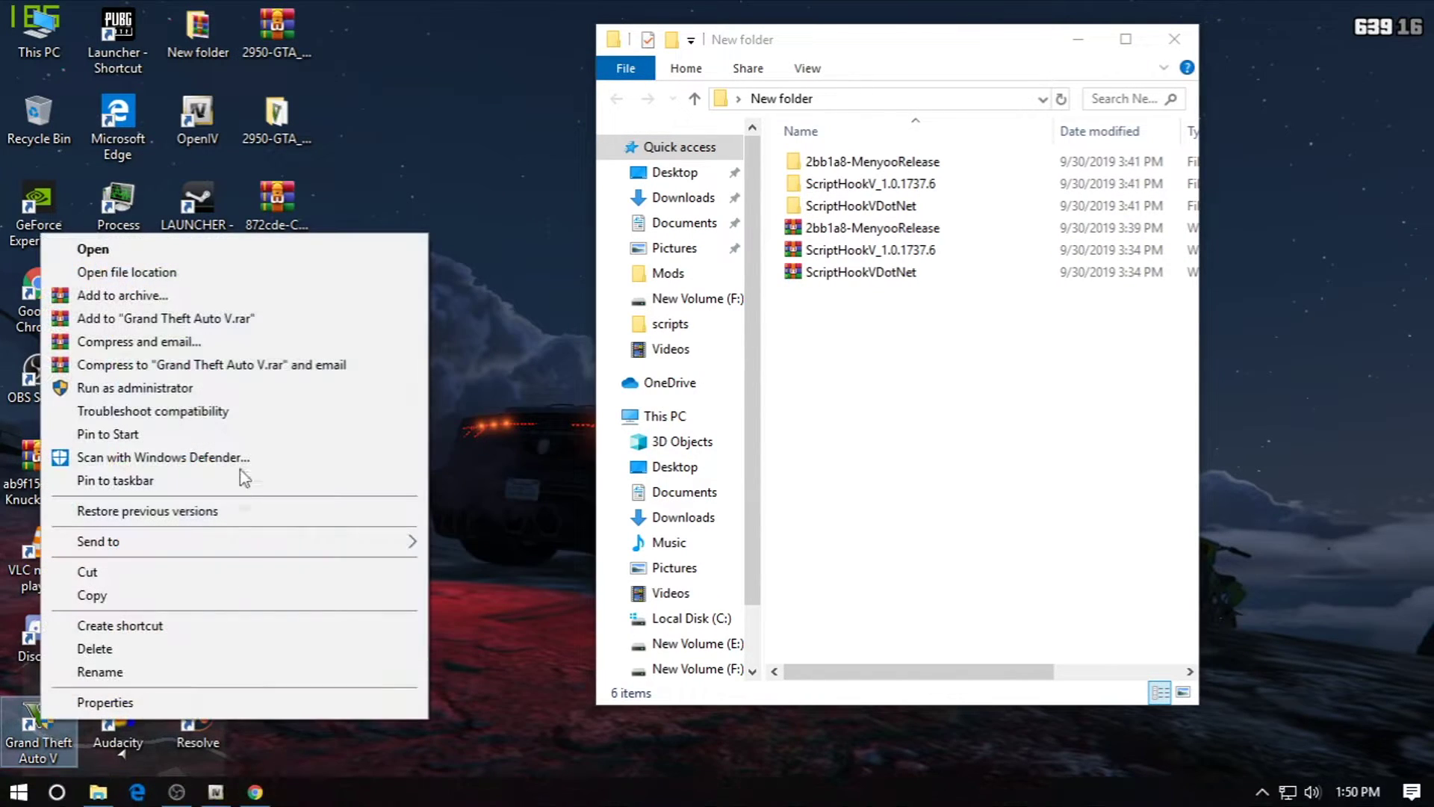
left_click(127, 272)
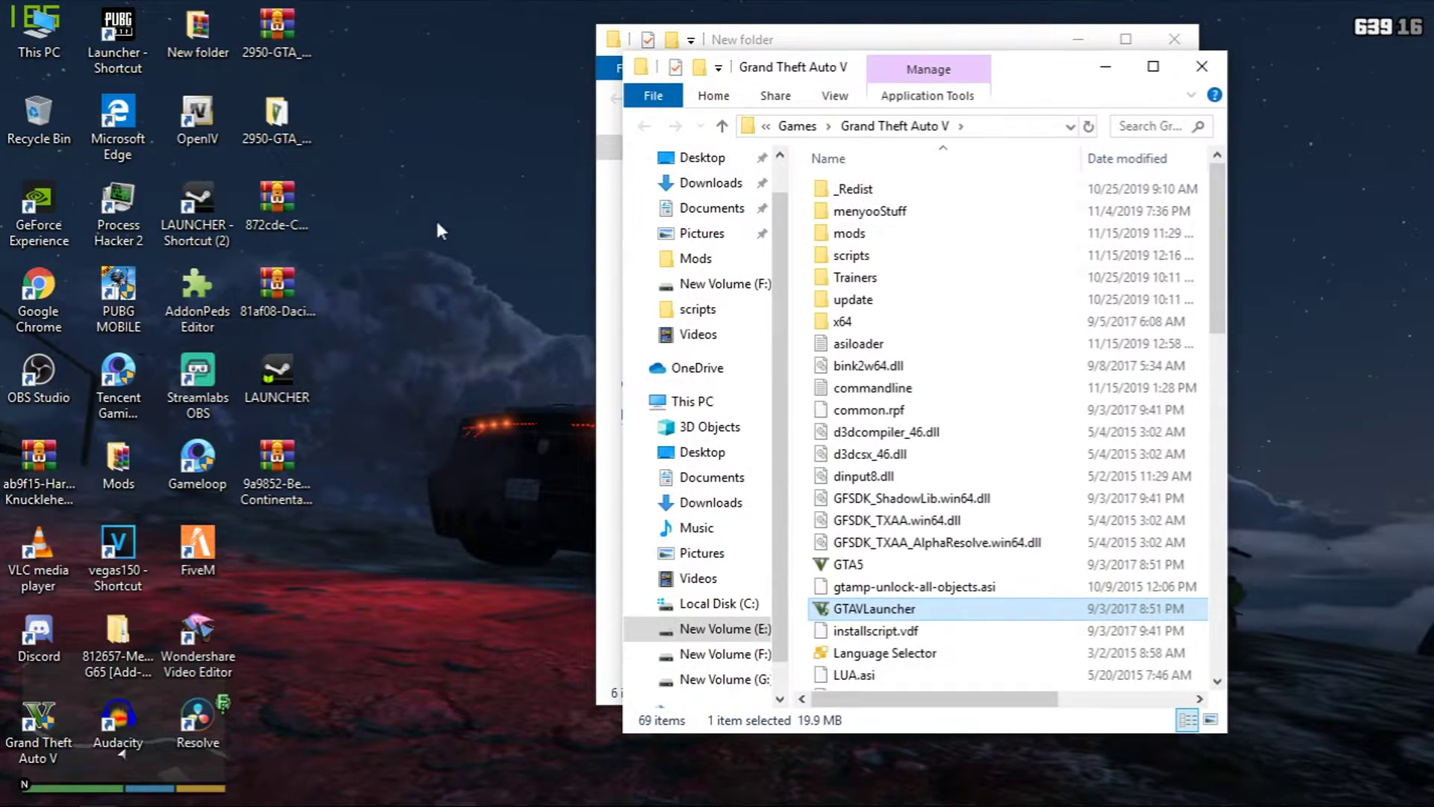
left_click_drag(1035, 77, 476, 75)
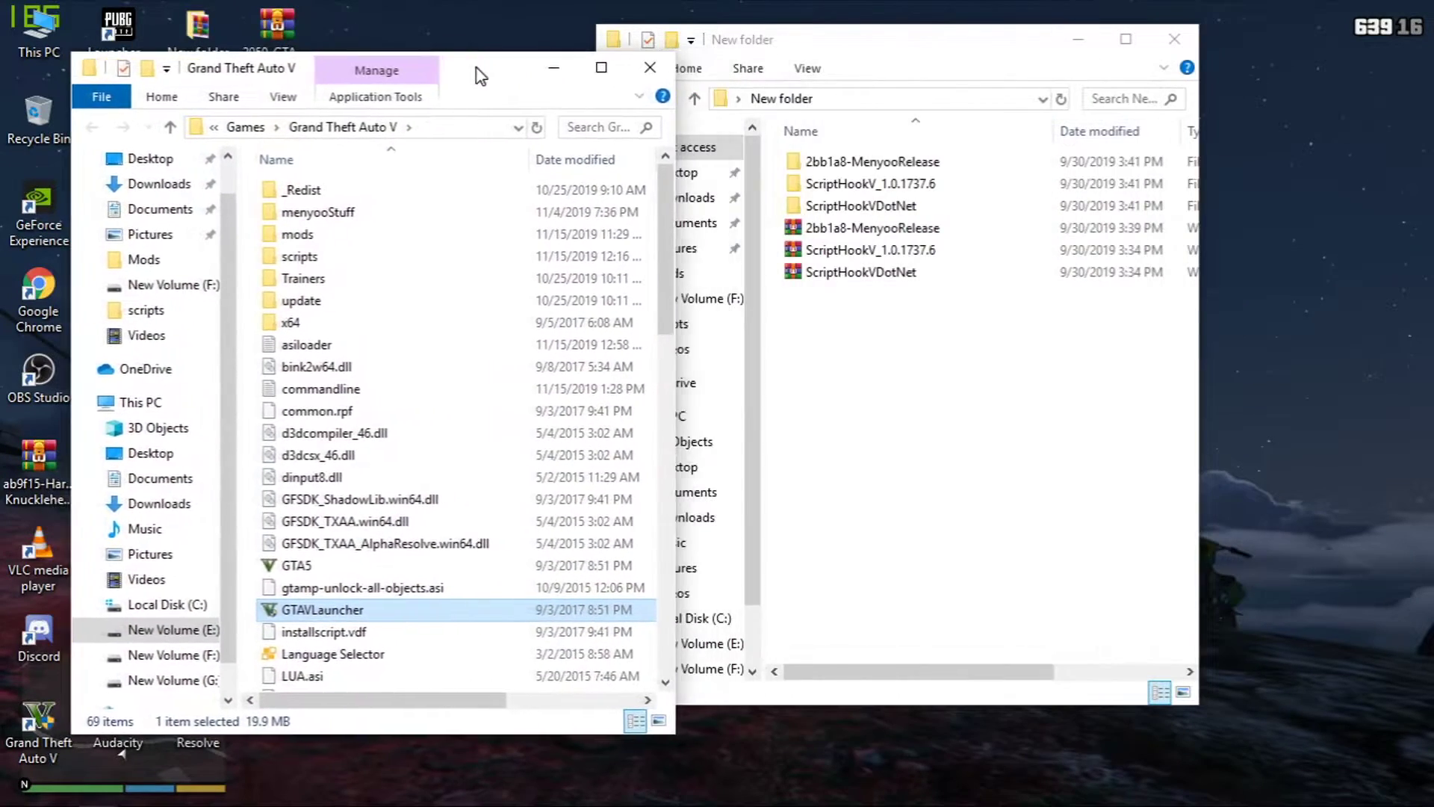
left_click(858, 47)
left_click_drag(859, 47, 949, 58)
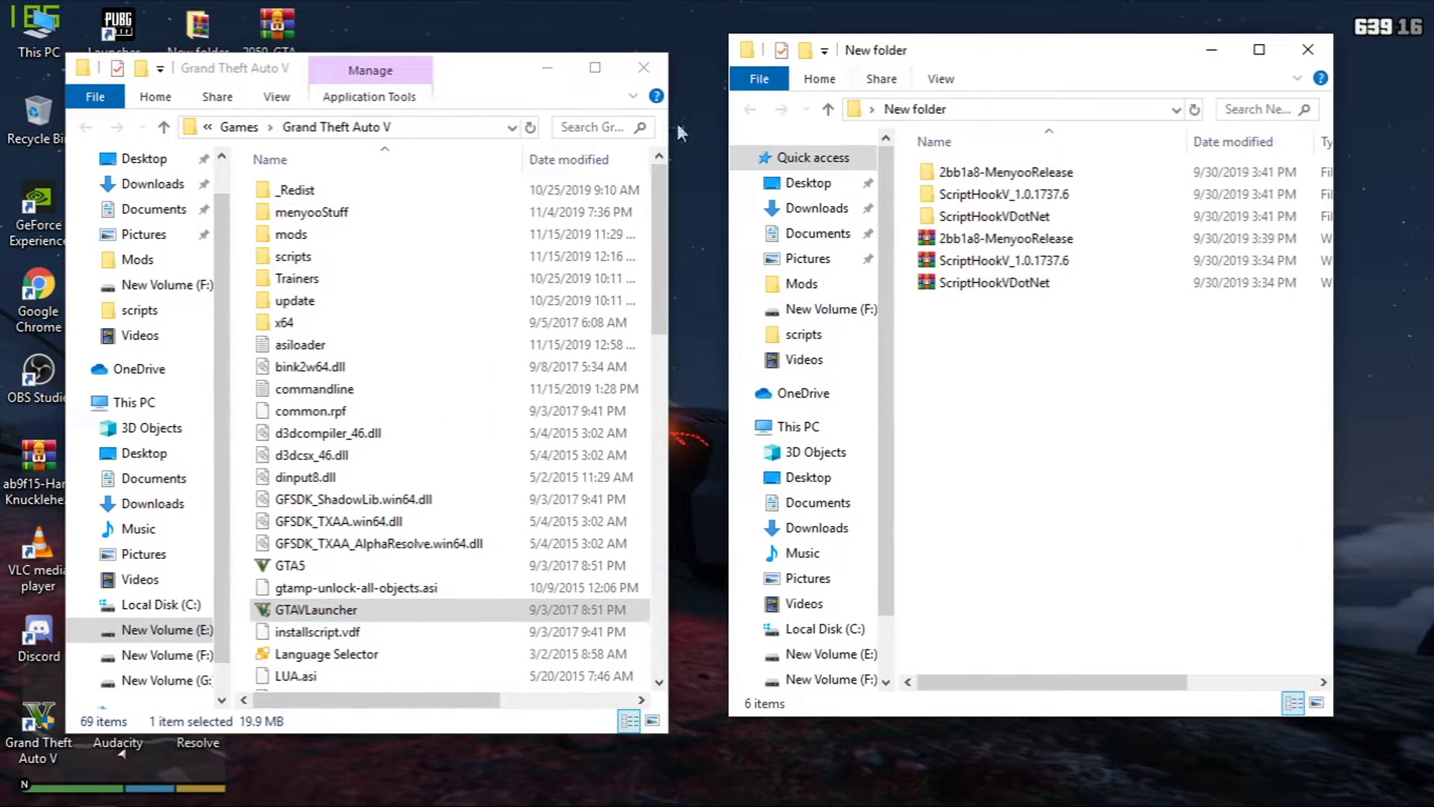
scroll(419, 314, "down", 5)
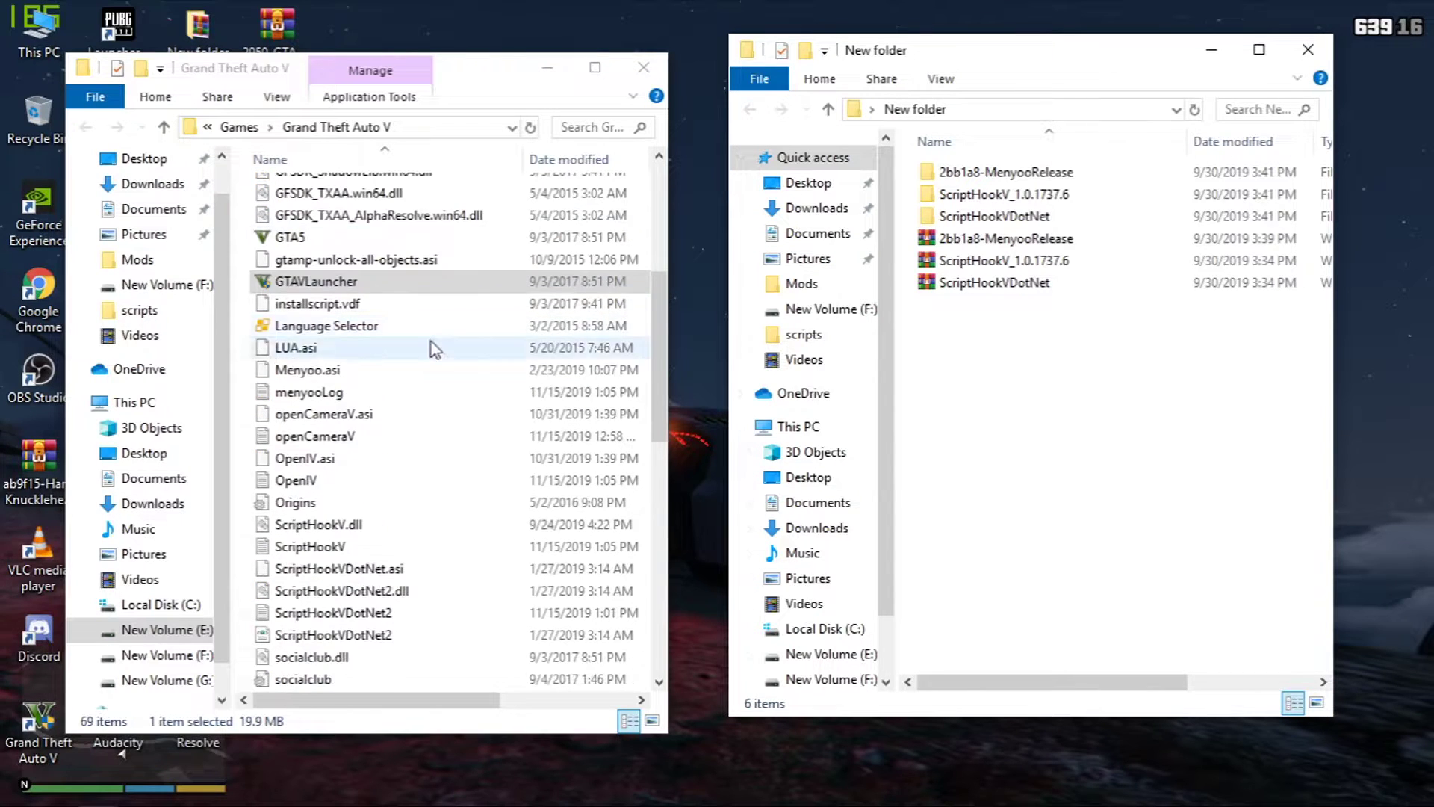
scroll(440, 351, "up", 5)
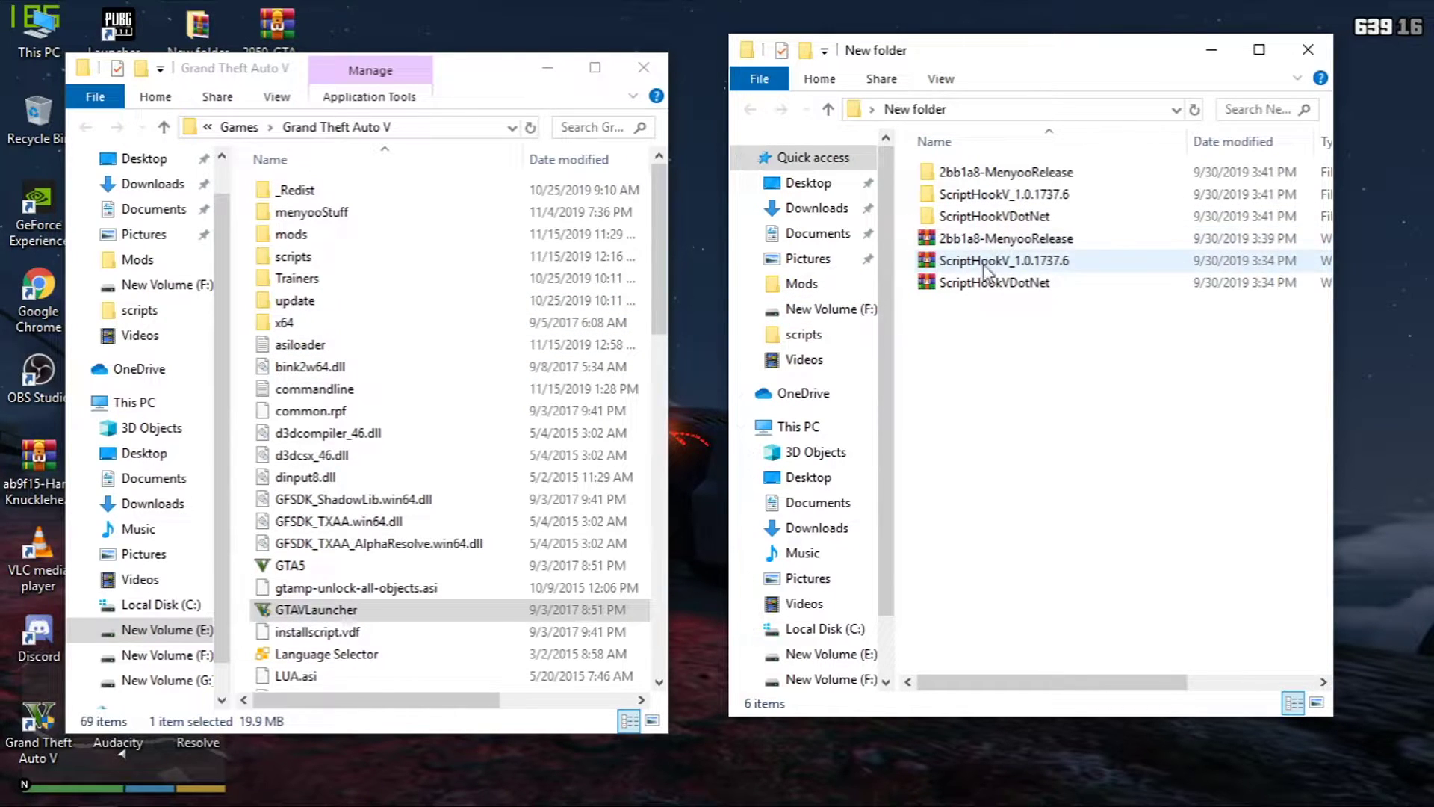
Step: Review the extracted mod folders and archives in New folder, including the contents of 2bb1a8-MenyooRelease
left_click(1015, 178)
left_click(1001, 216)
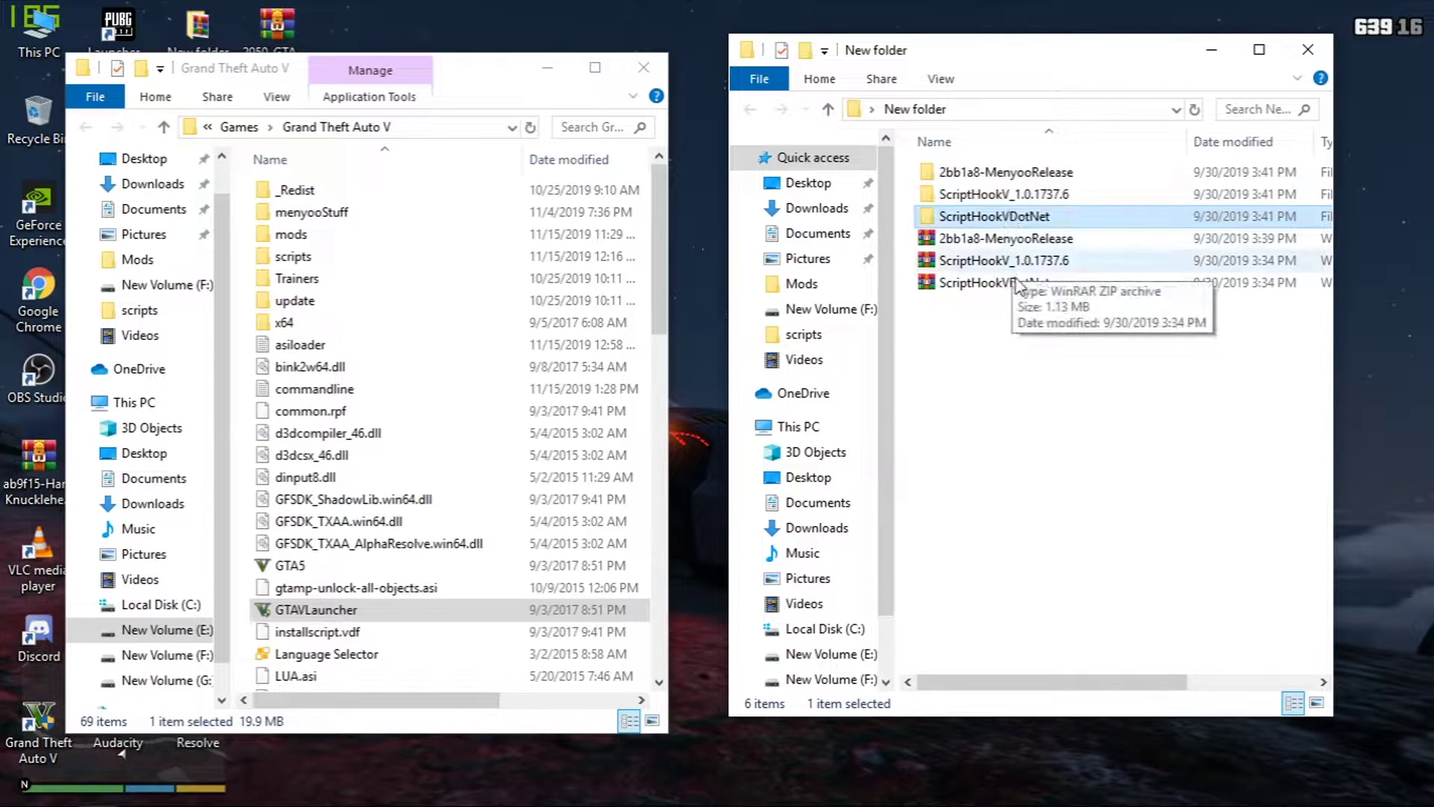
left_click(1004, 239)
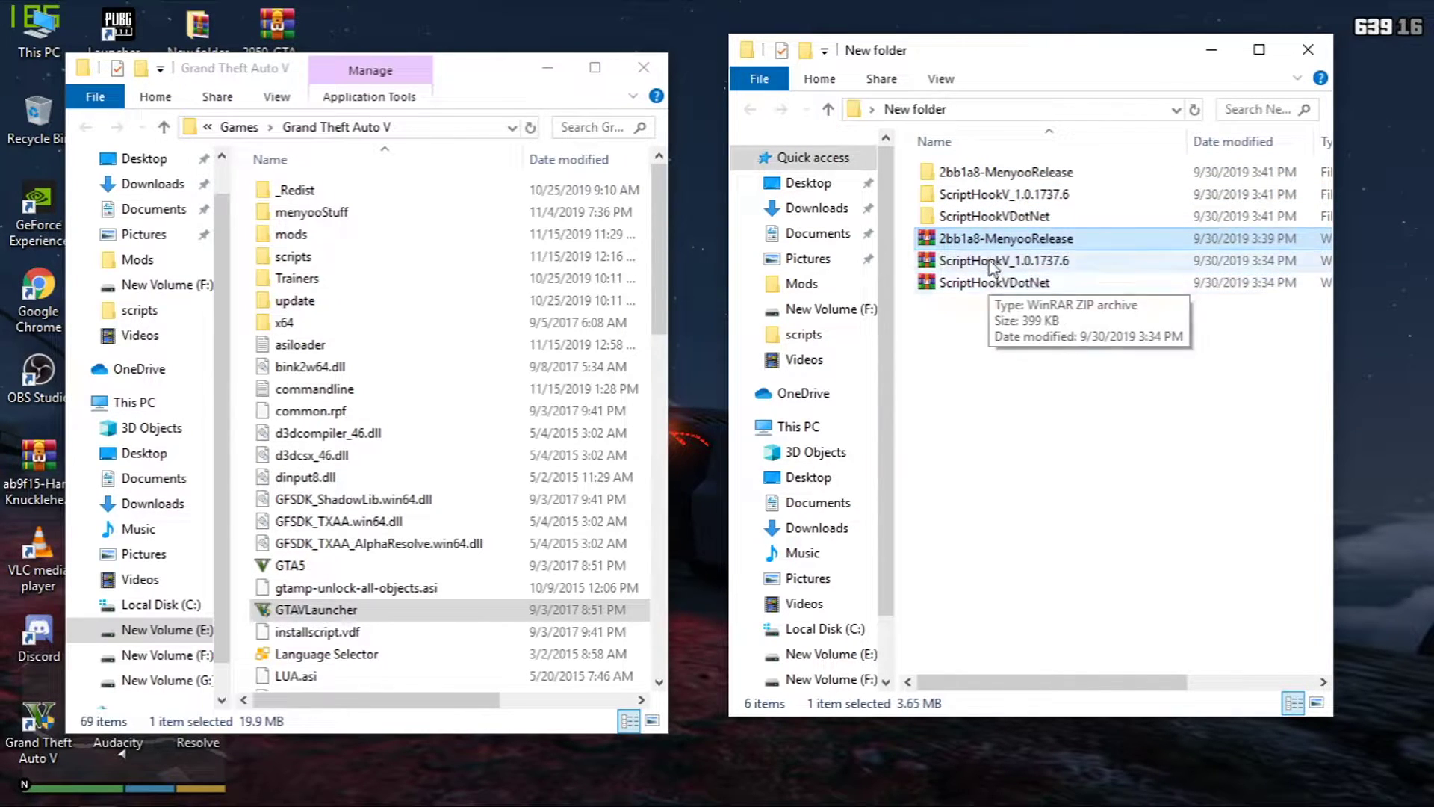
double_click(993, 173)
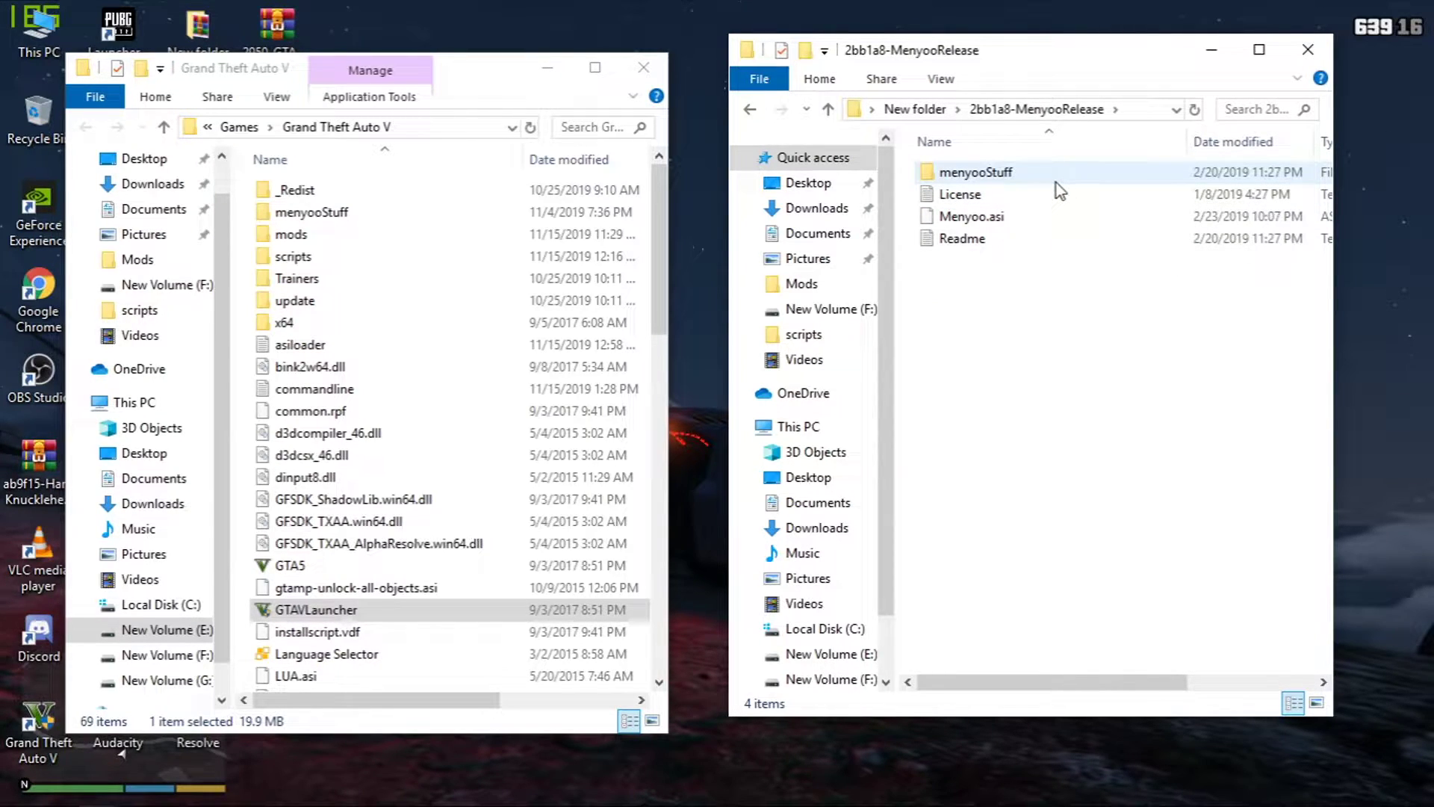
key("alt+Left")
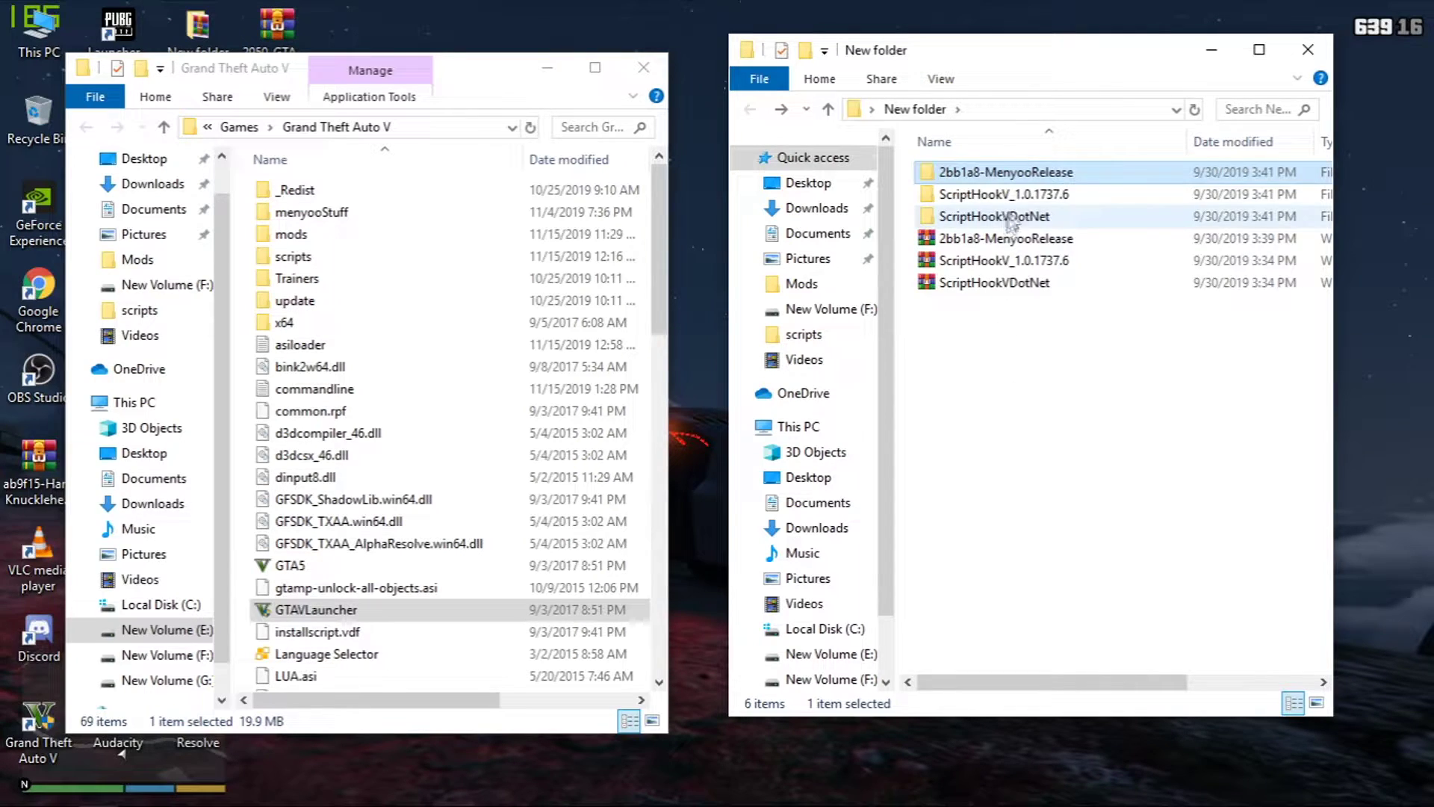
Step: Select the menyooStuff folder and Menyoo.asi in 2bb1a8-MenyooRelease to indicate the files meant for the game folder
double_click(1016, 174)
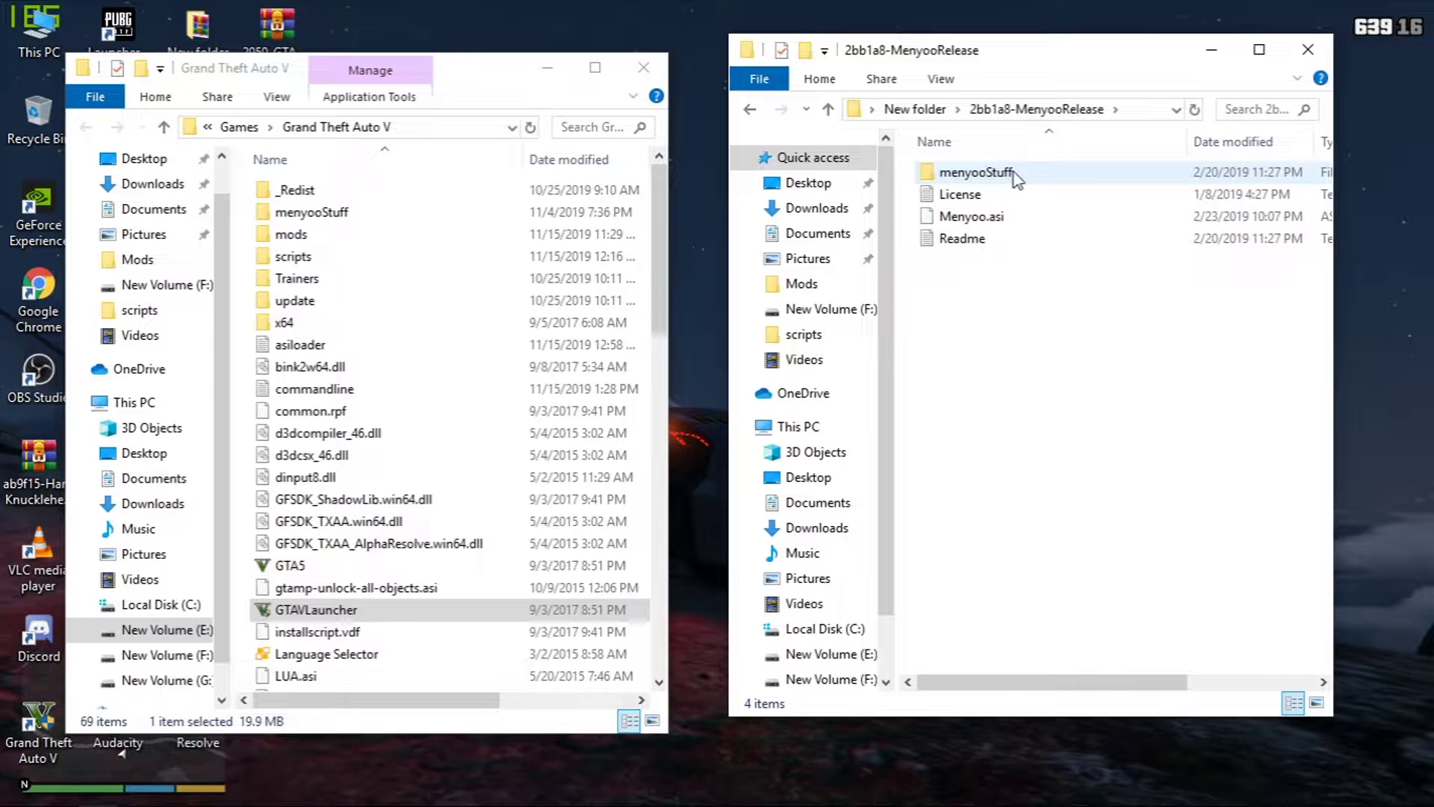
left_click(1016, 176)
left_click(1005, 218, "ctrl")
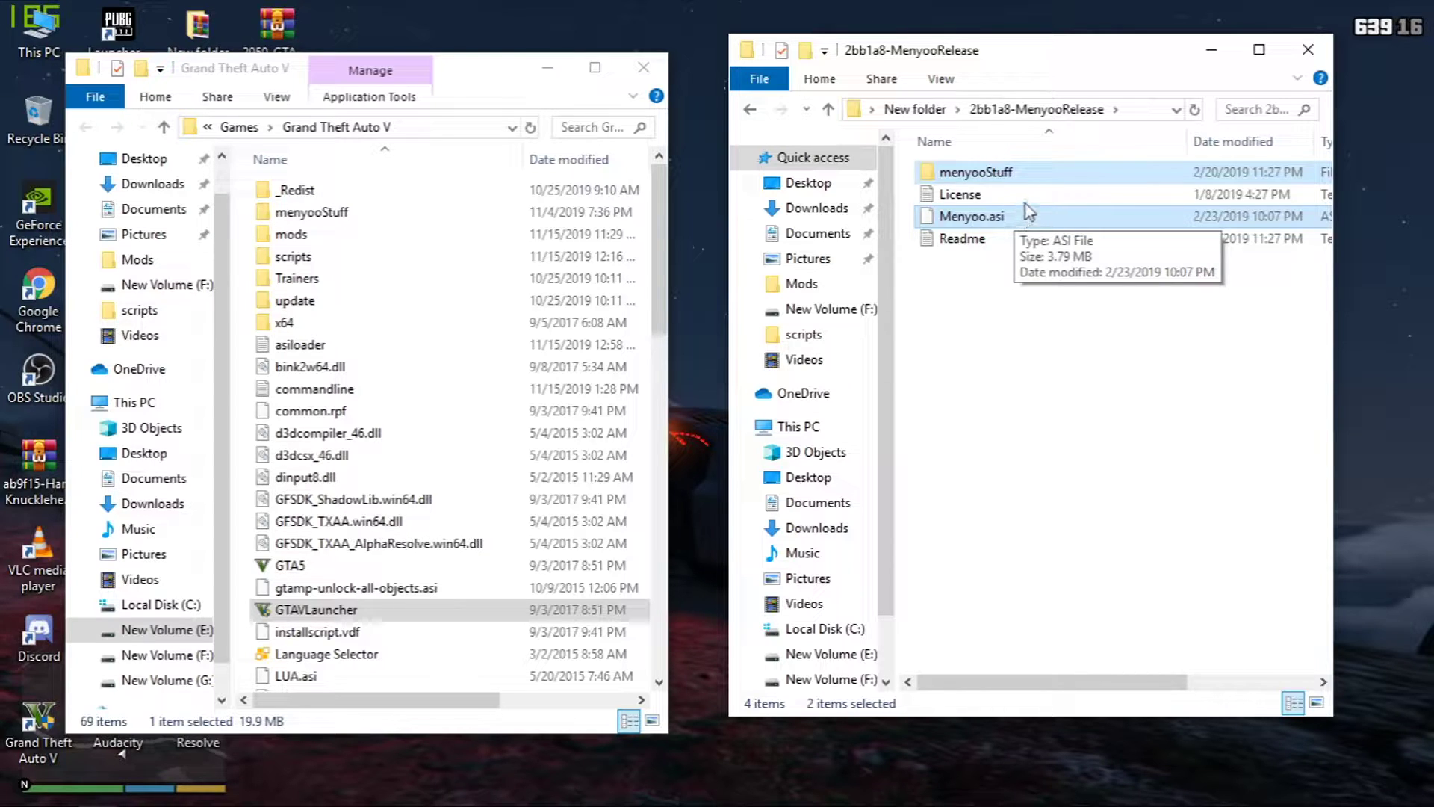
left_click_drag(1023, 176, 1008, 273)
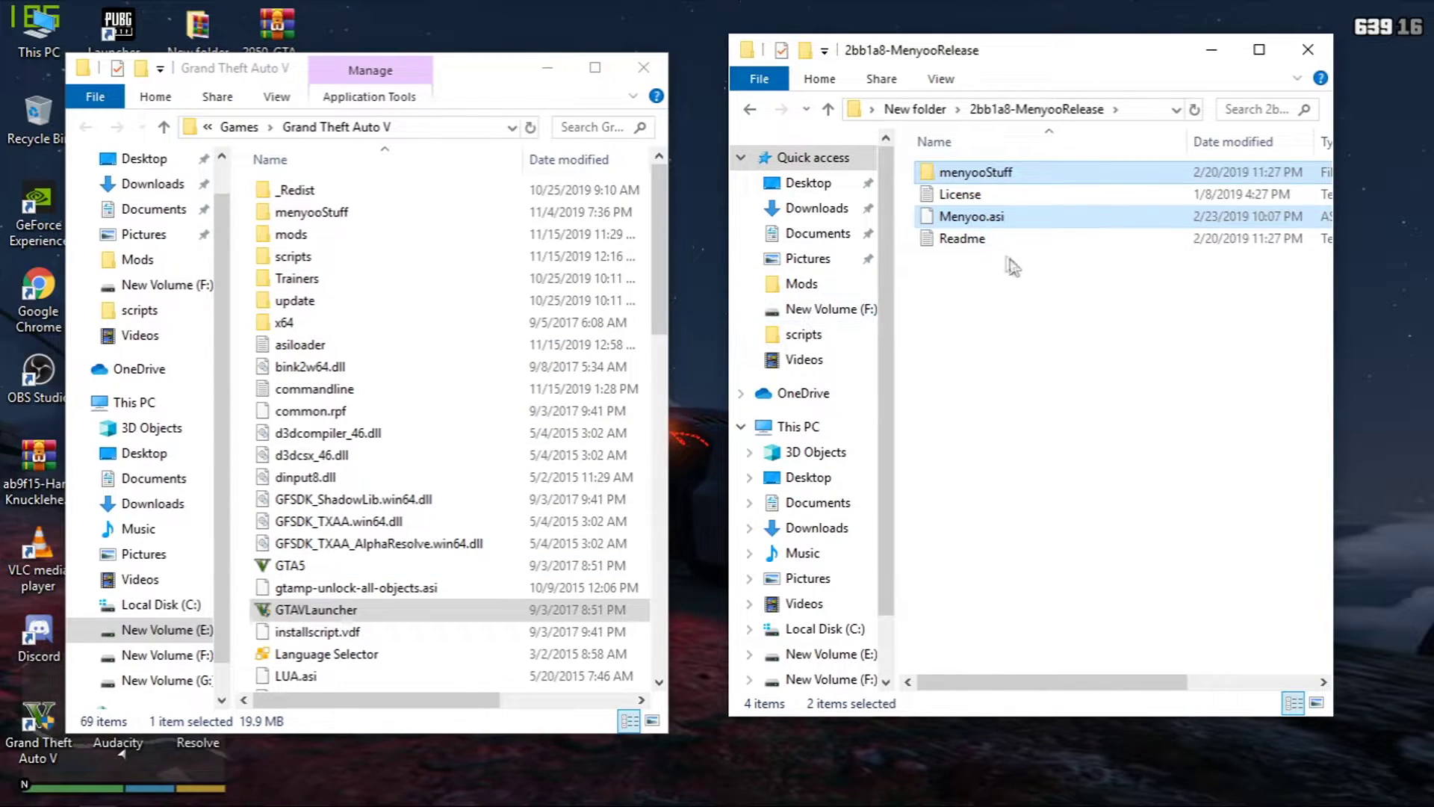
key("BackSpace")
Step: Select dinput8.dll and ScriptHookV.dll in the bin folder of ScriptHookV_1.0.1737.6, then return to New folder
double_click(1002, 196)
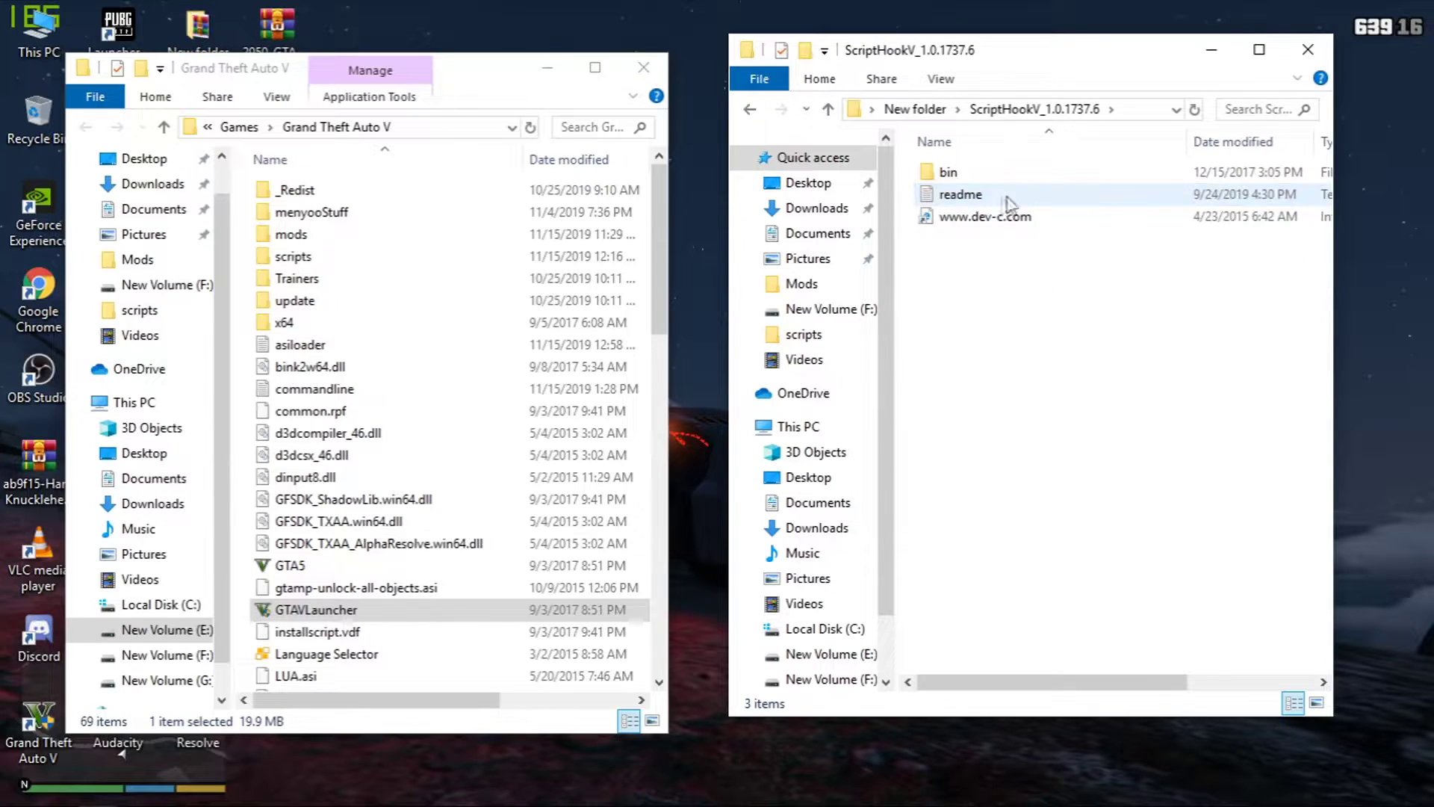
key("BackSpace")
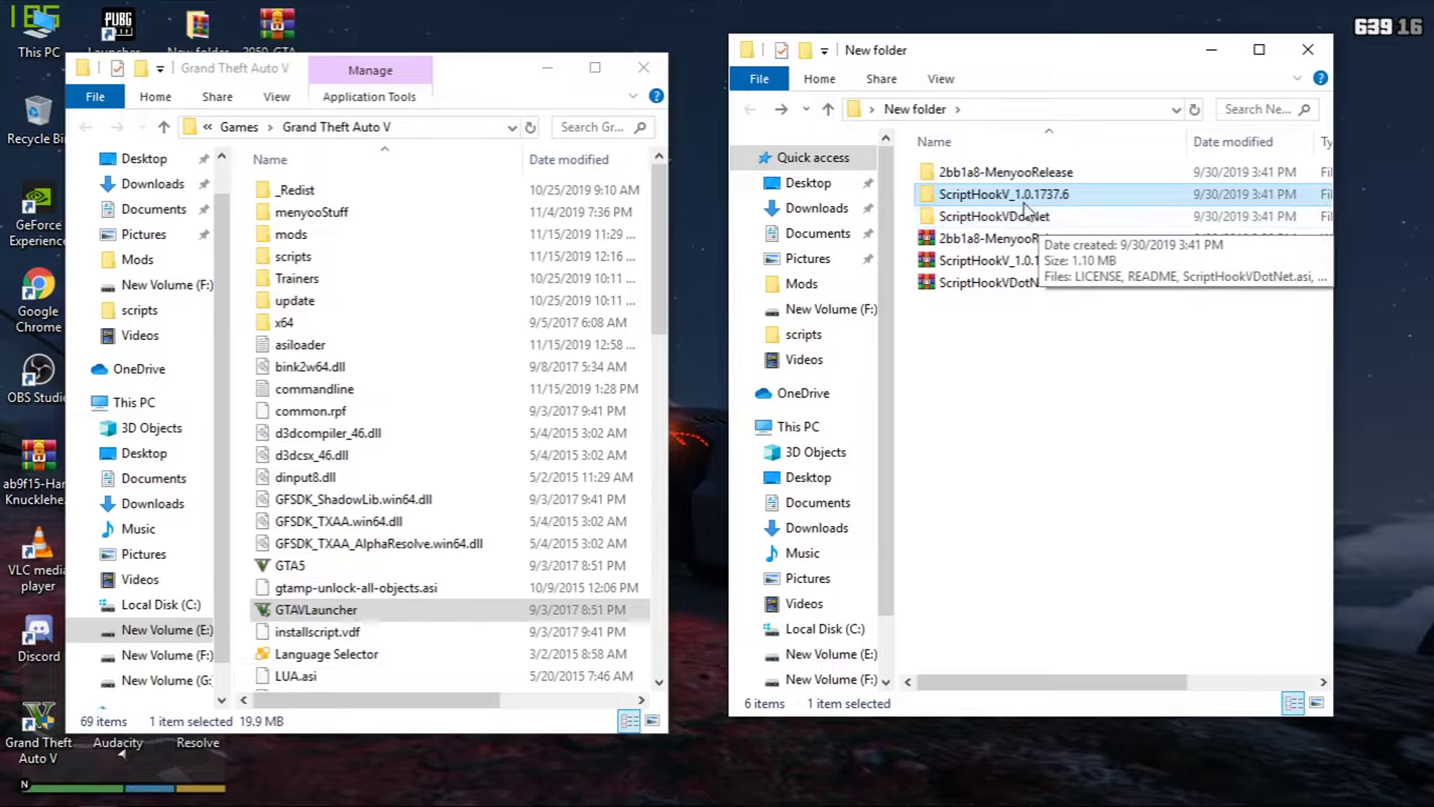
double_click(1042, 194)
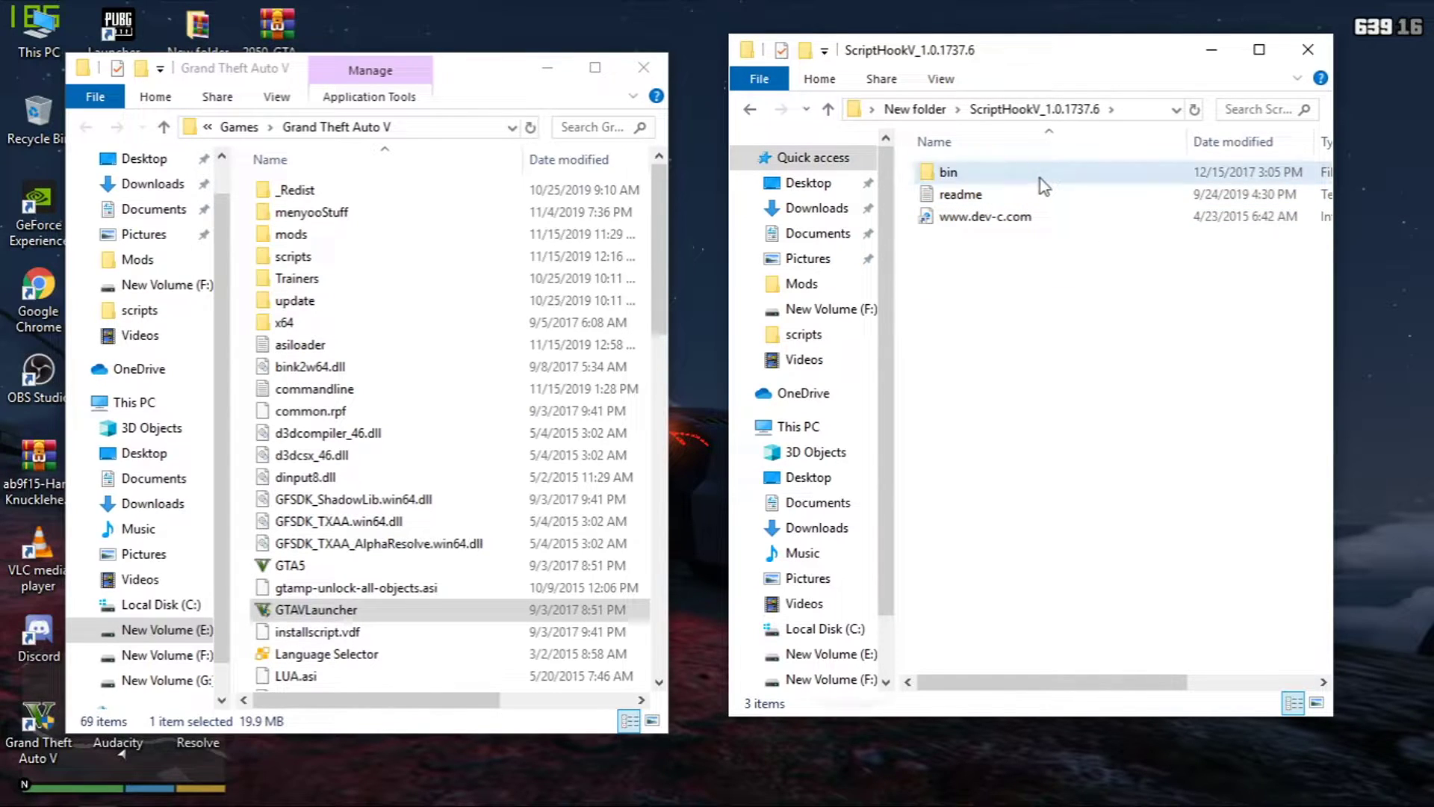
double_click(1041, 179)
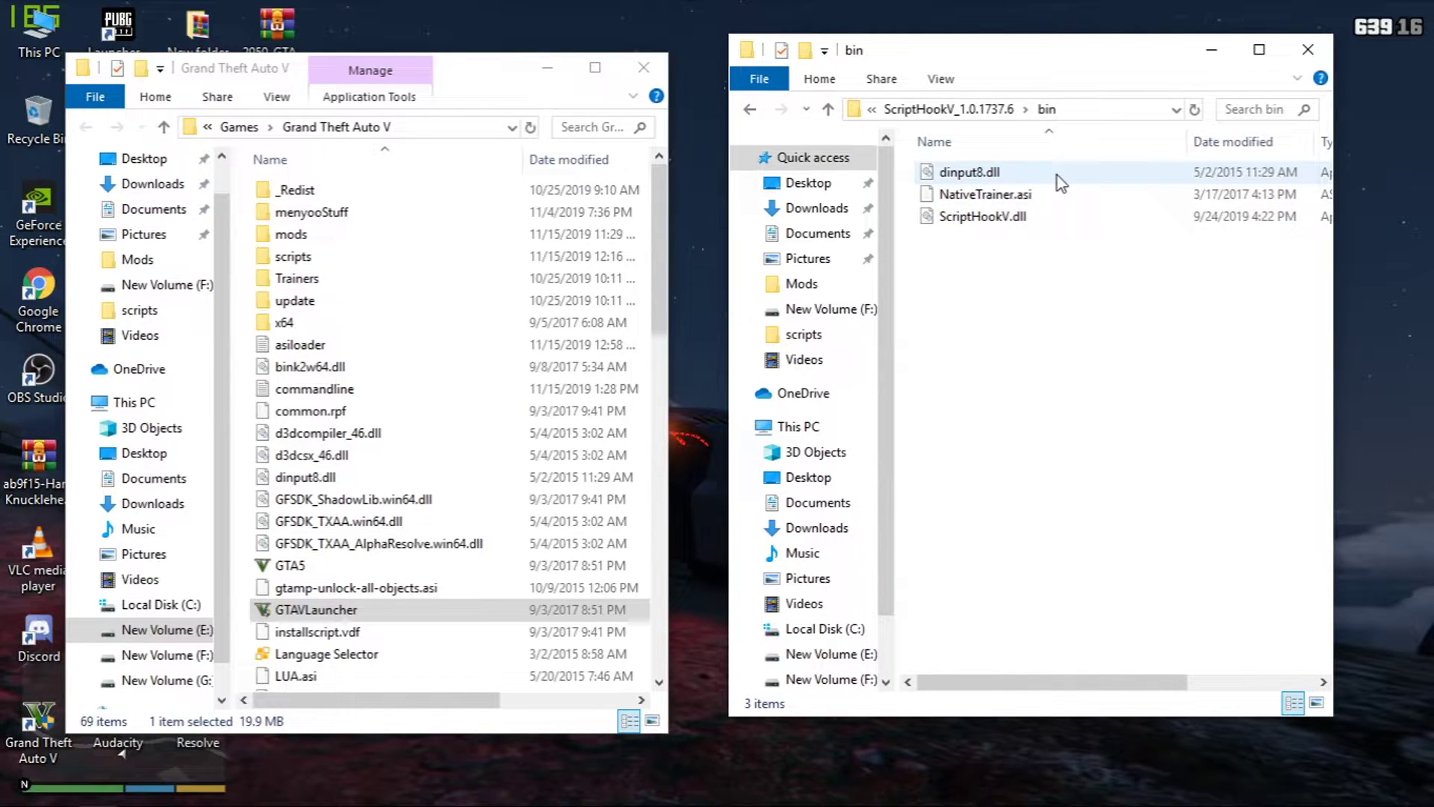
left_click(1061, 183)
left_click(1055, 221, "ctrl")
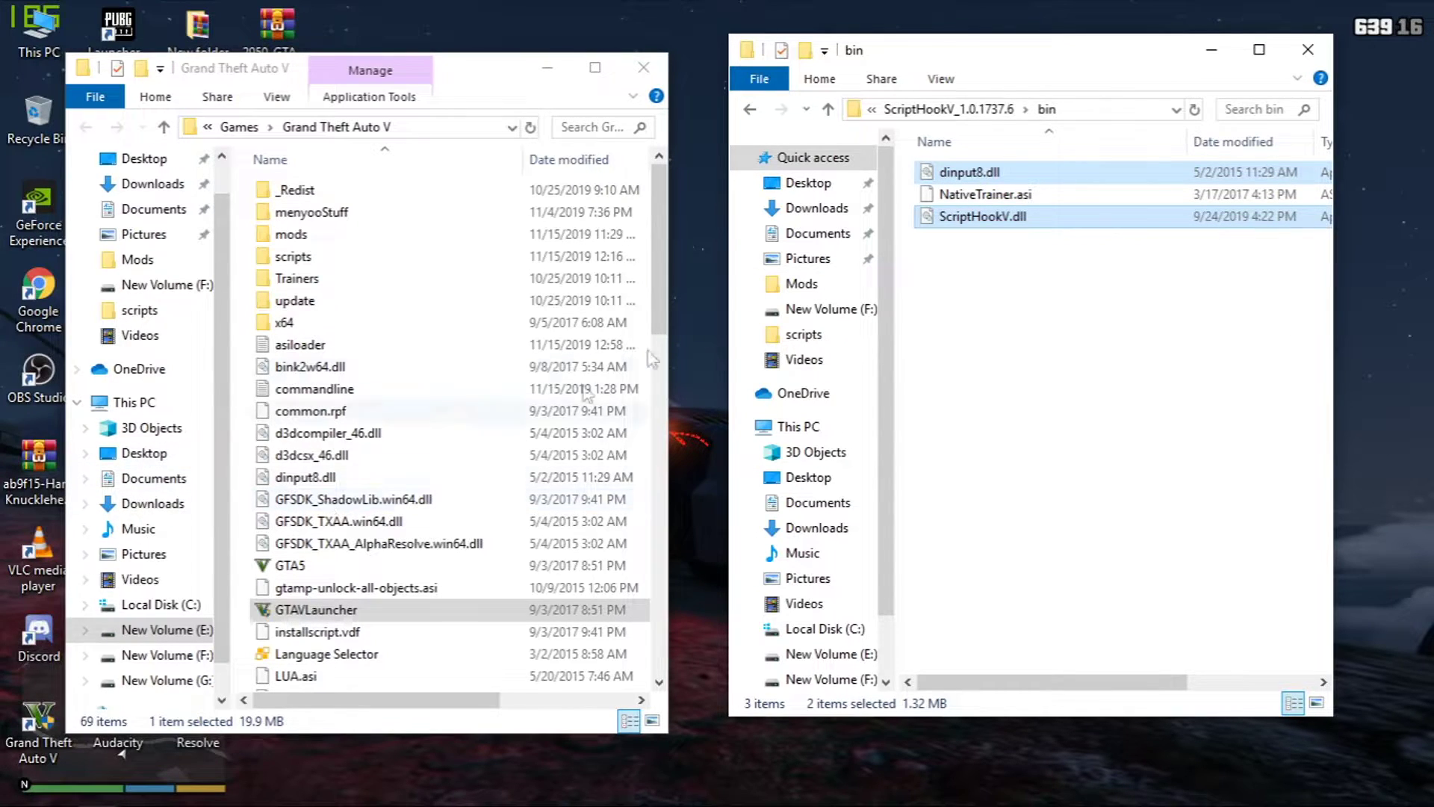
left_click_drag(947, 232, 1060, 310)
key("BackSpace")
key("BackSpace")
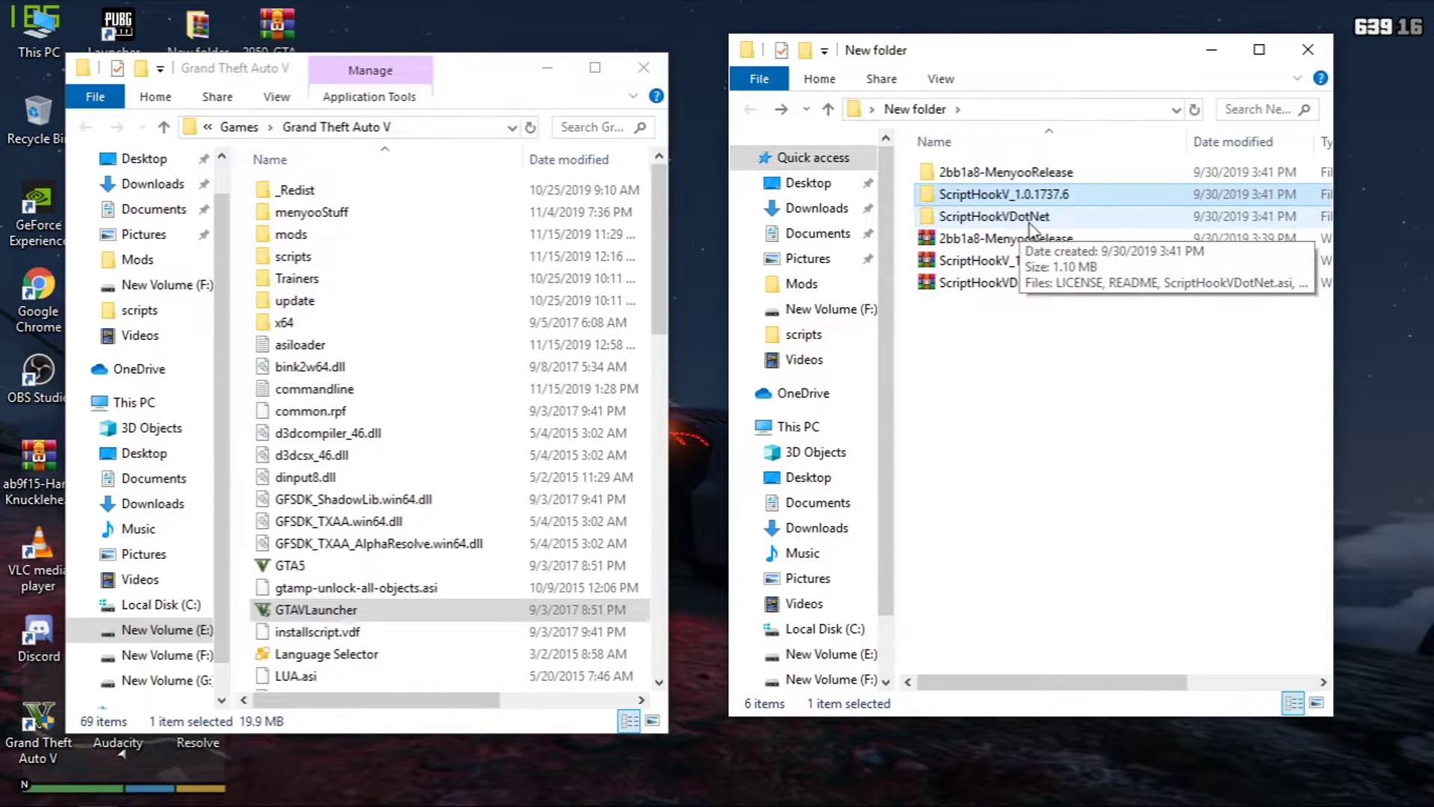
Step: Select ScriptHookVDotNet.asi, ScriptHookVDotNet2.dll and the ScriptHookVDotNet2 XML file in the ScriptHookVDotNet folder
double_click(997, 221)
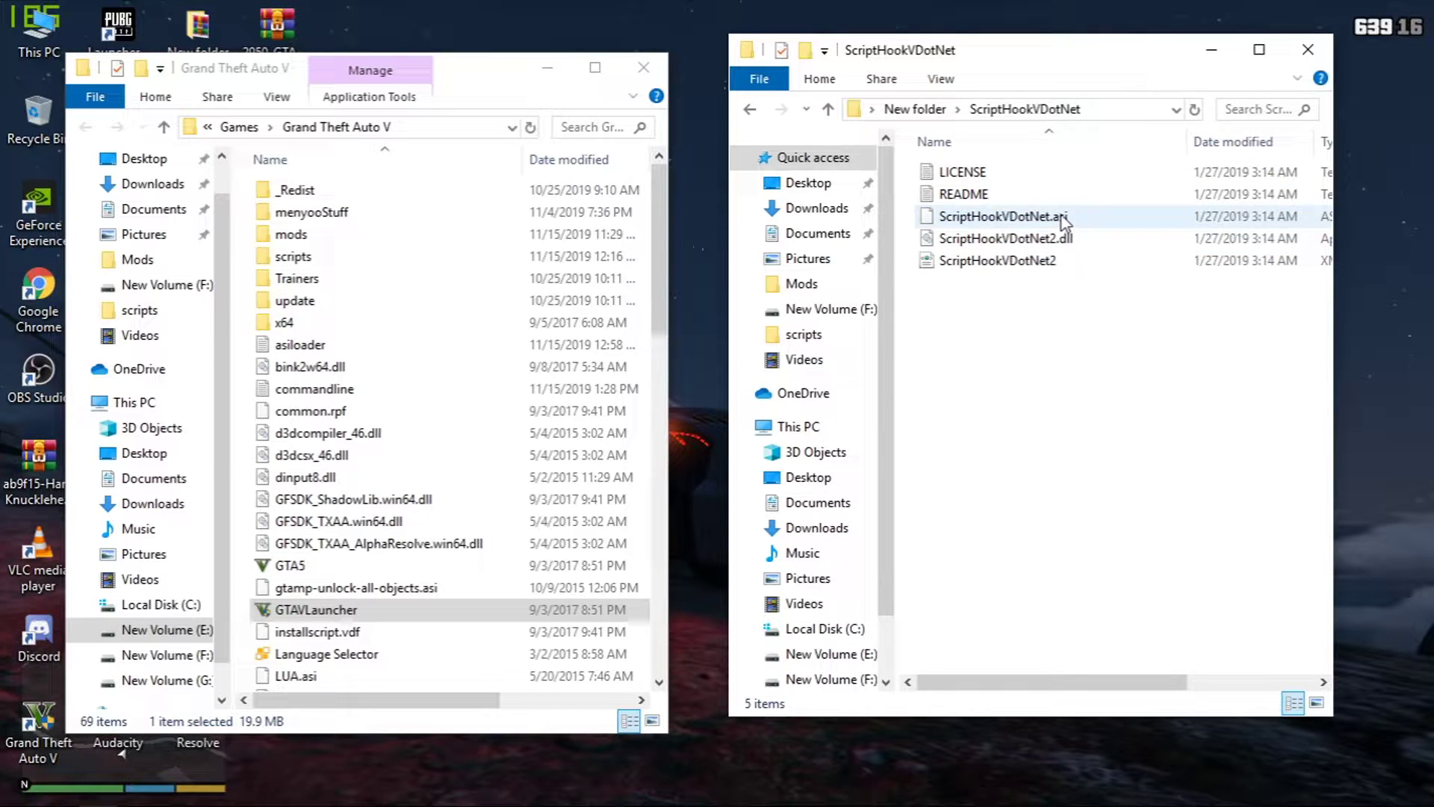
left_click(1063, 218)
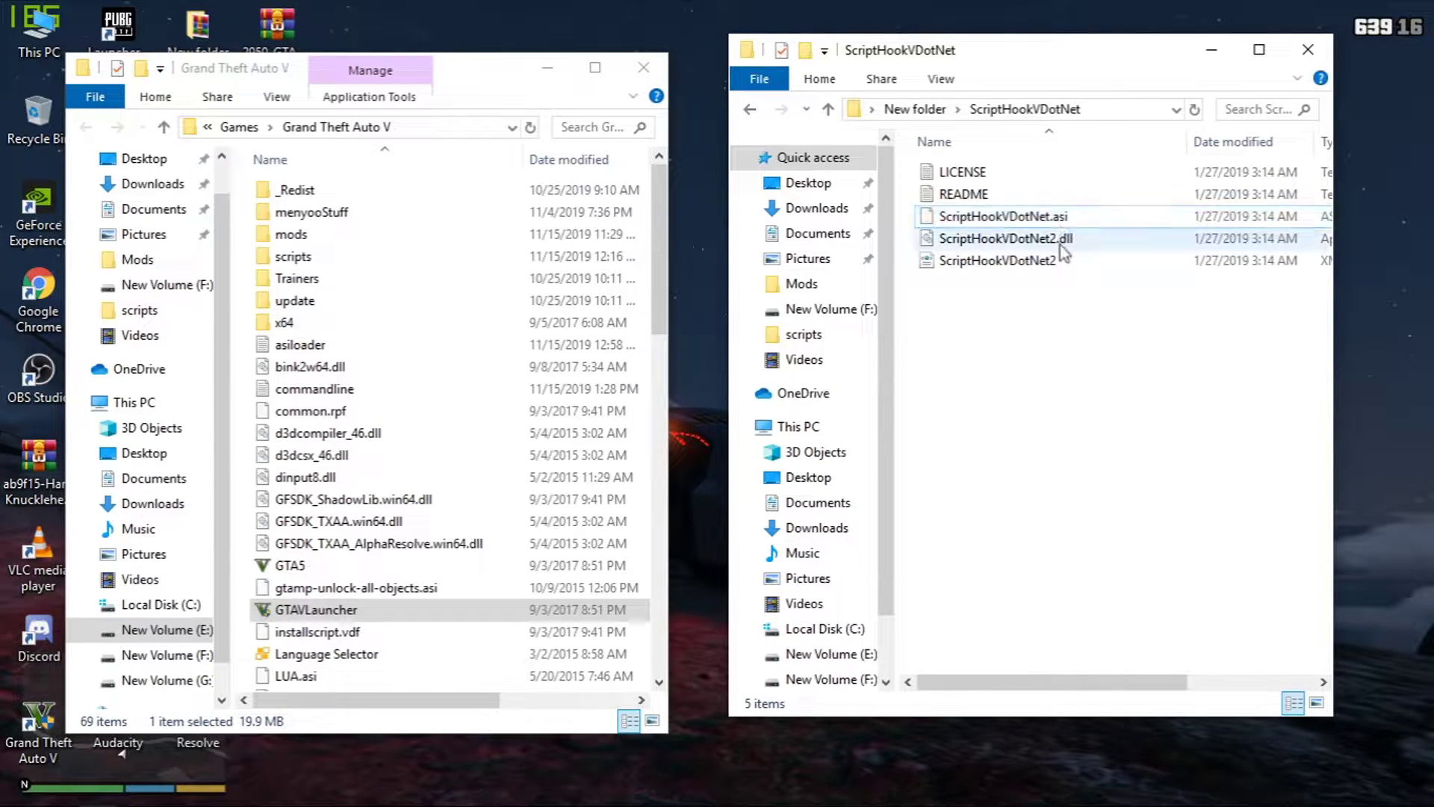
left_click(1056, 245, "ctrl")
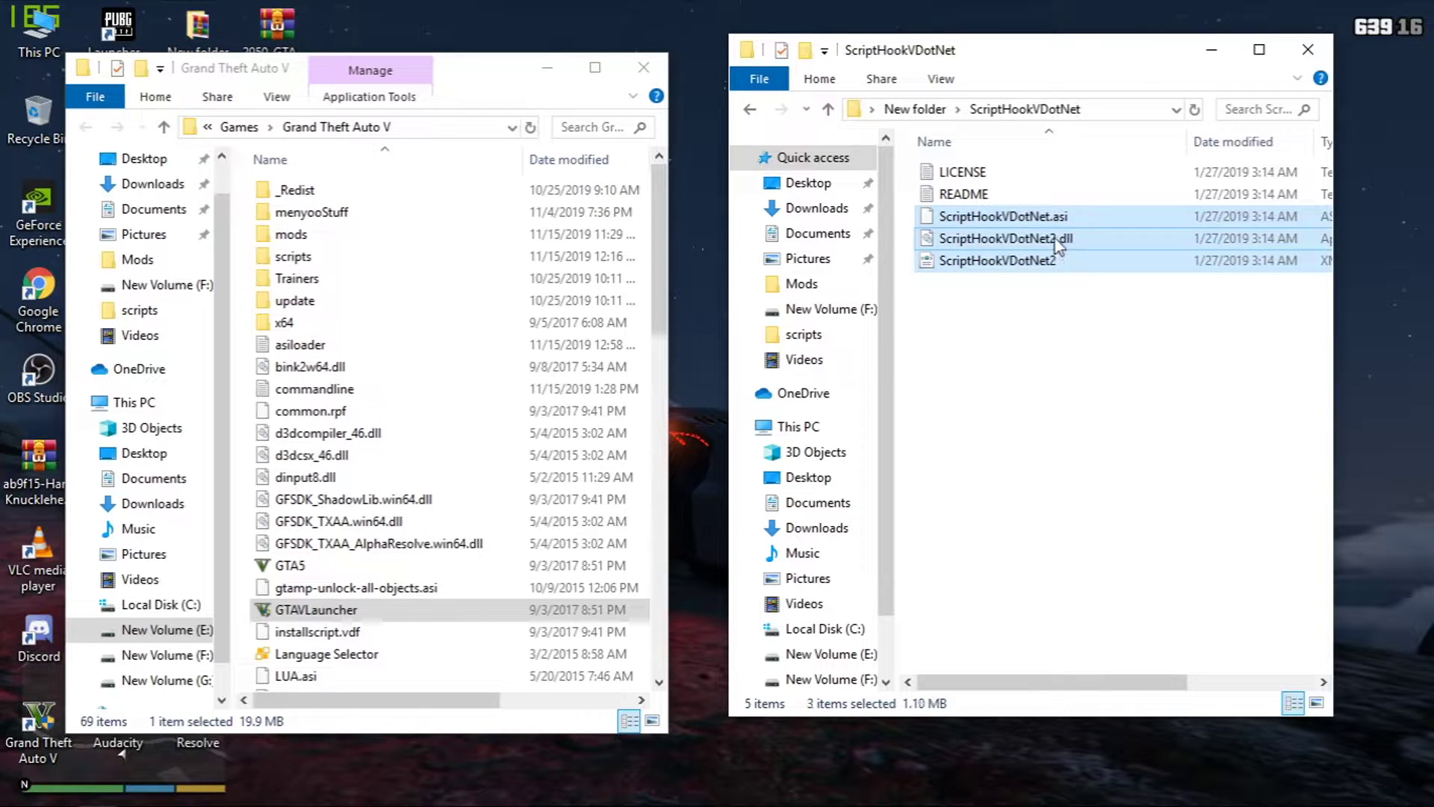
left_click_drag(1059, 247, 1150, 360)
Step: Minimize the Grand Theft Auto V and ScriptHookVDotNet folder windows to clear the desktop
left_click(549, 68)
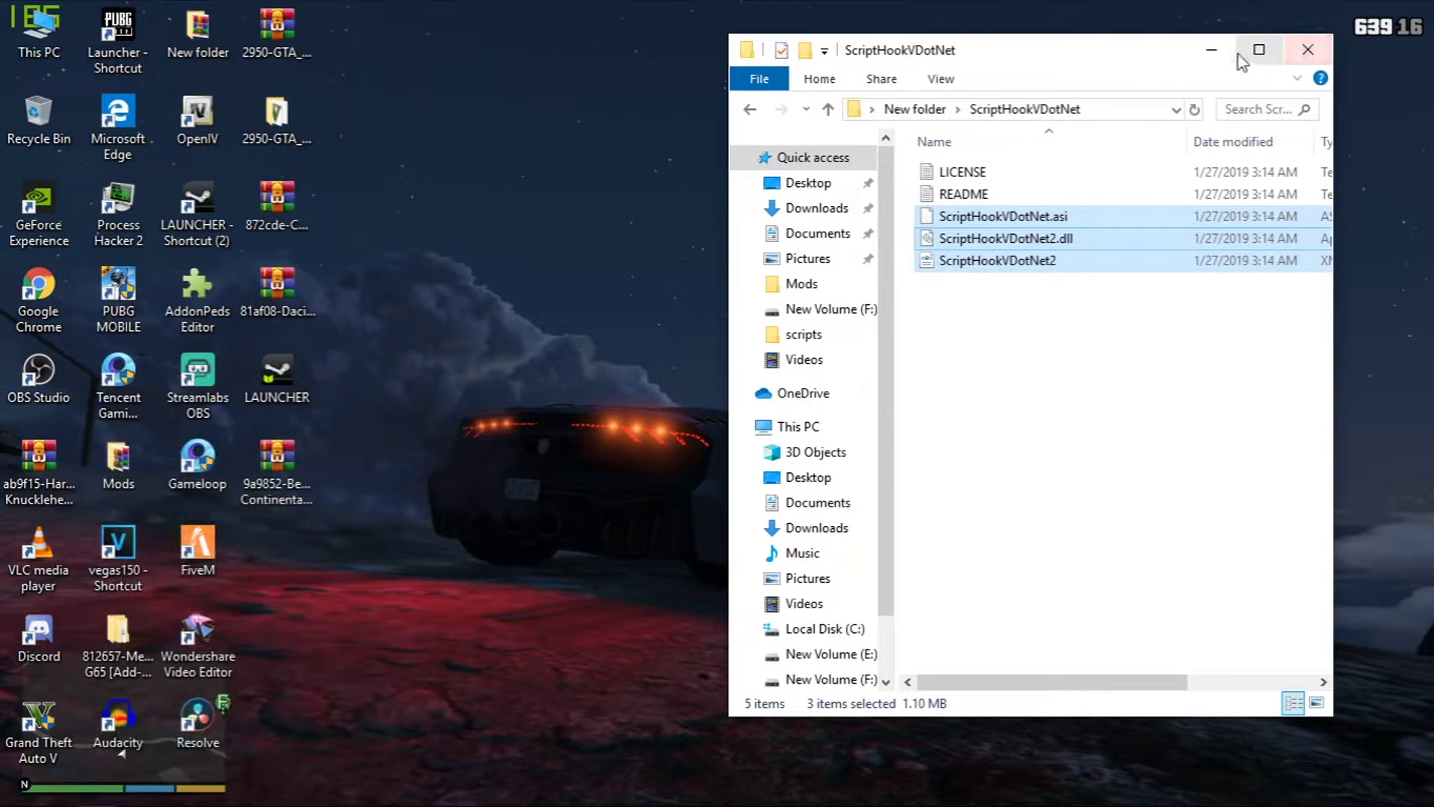
left_click(1211, 50)
right_click(1131, 41)
left_click(1089, 67)
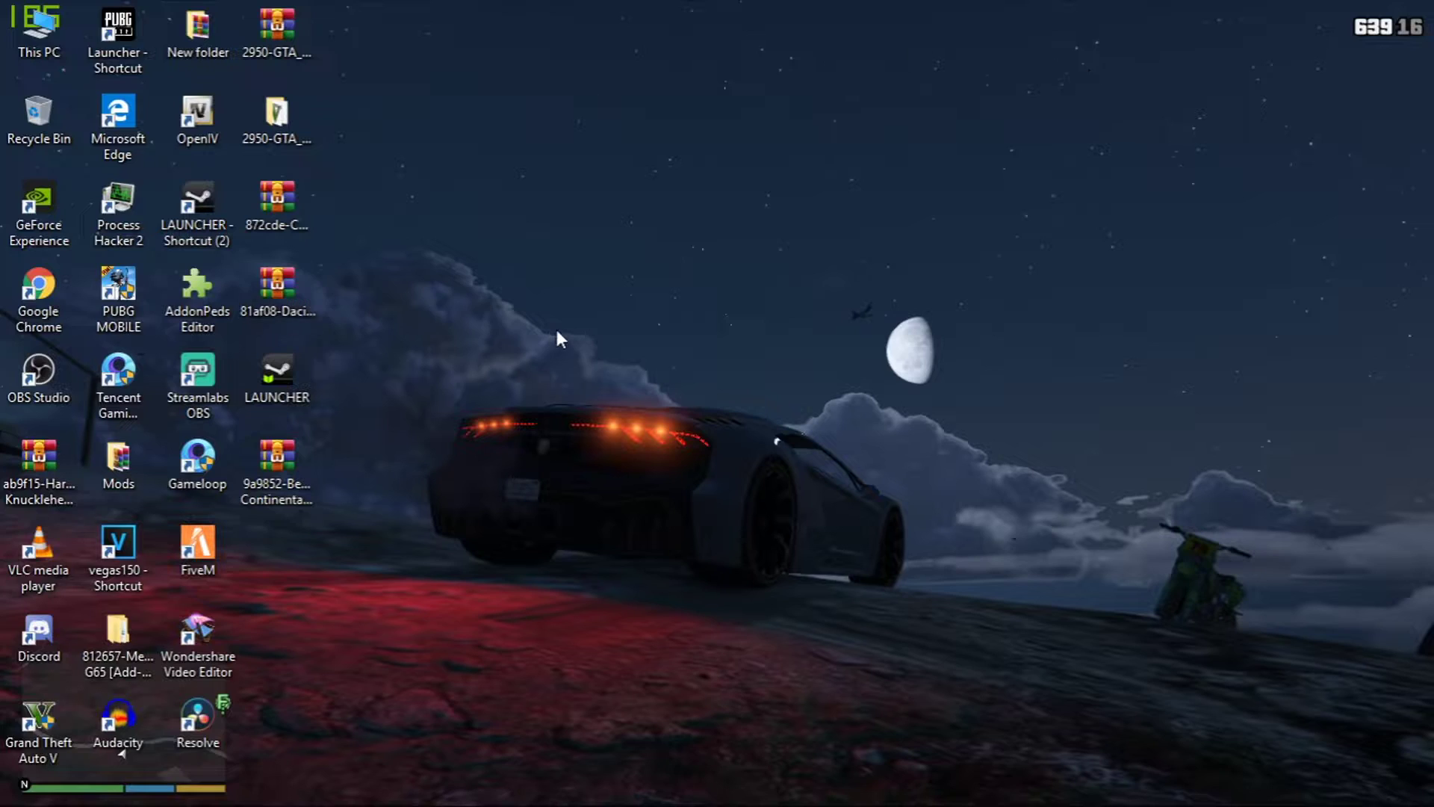
right_click(636, 31)
left_click(694, 91)
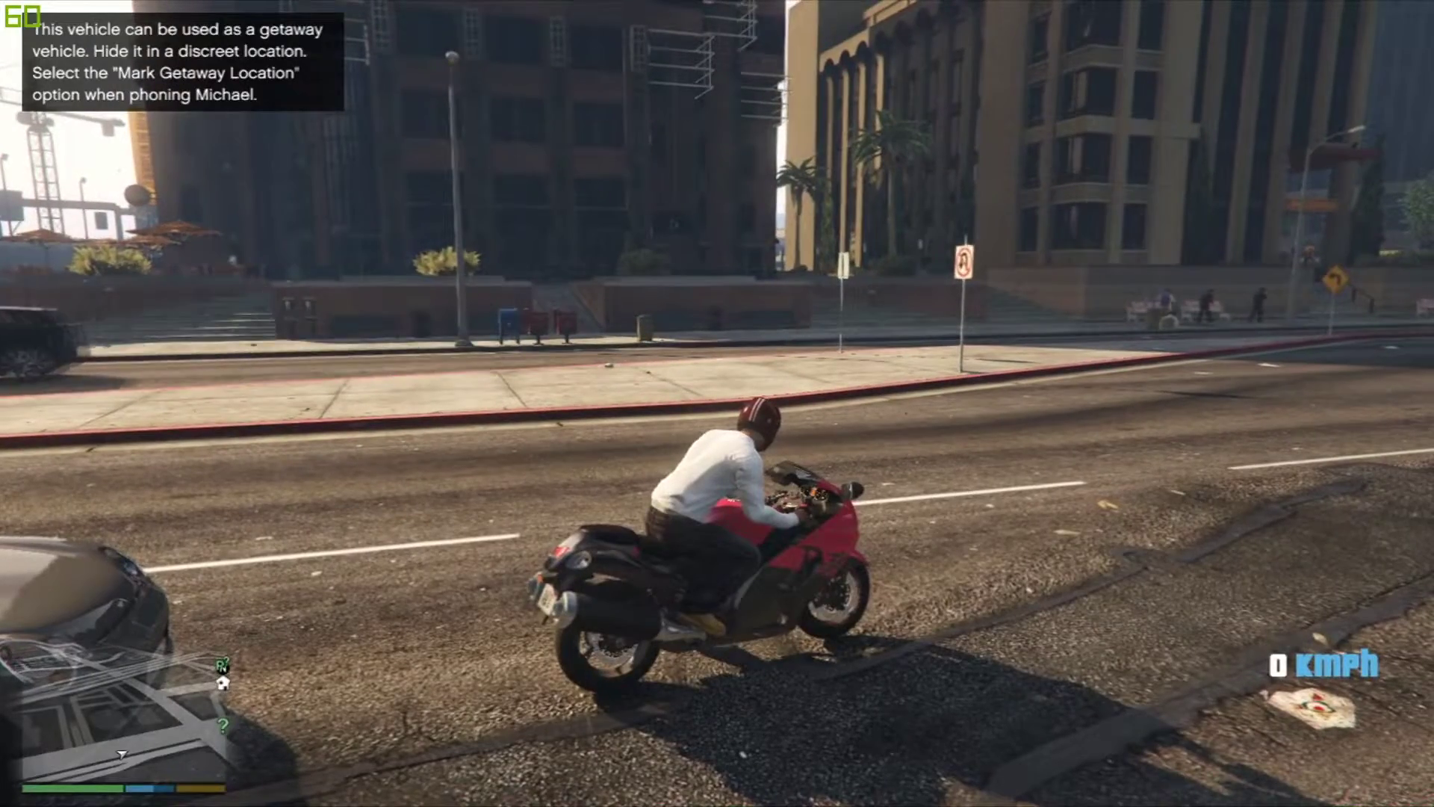
key("w")
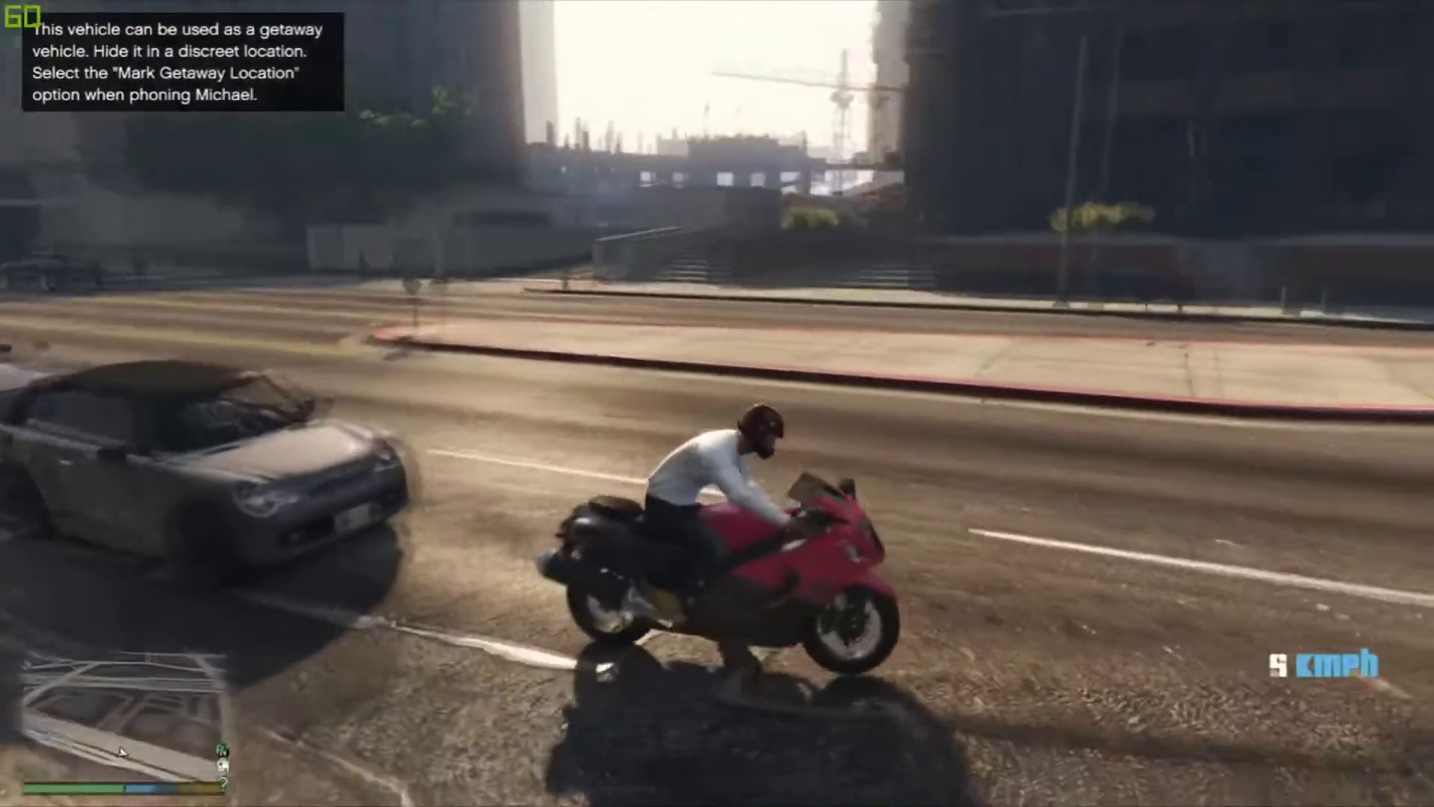
key("a")
key("s")
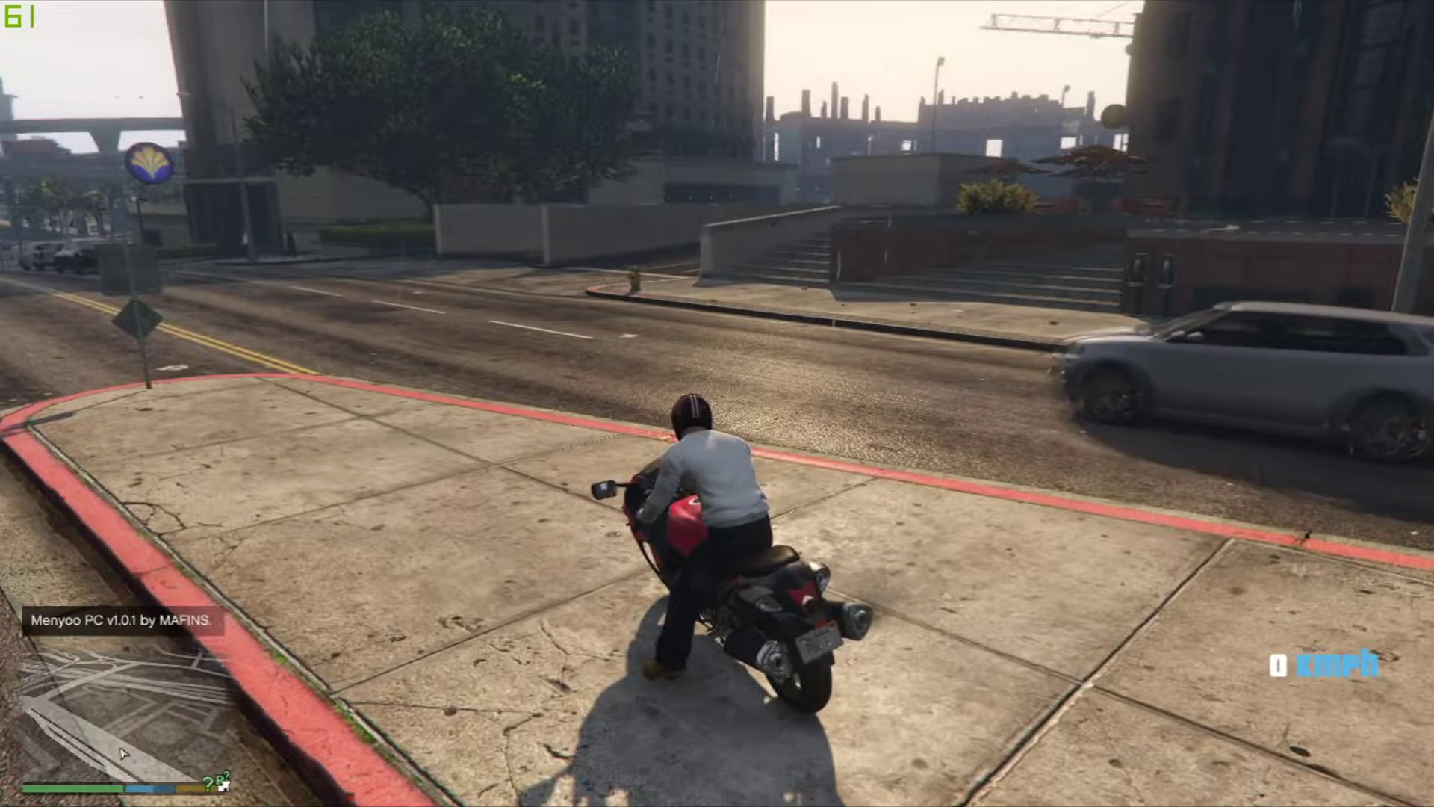
Step: Open the Menyoo trainer in Grand Theft Auto V and go through Vehicle Options to the vehicle spawner's category list
key("F8")
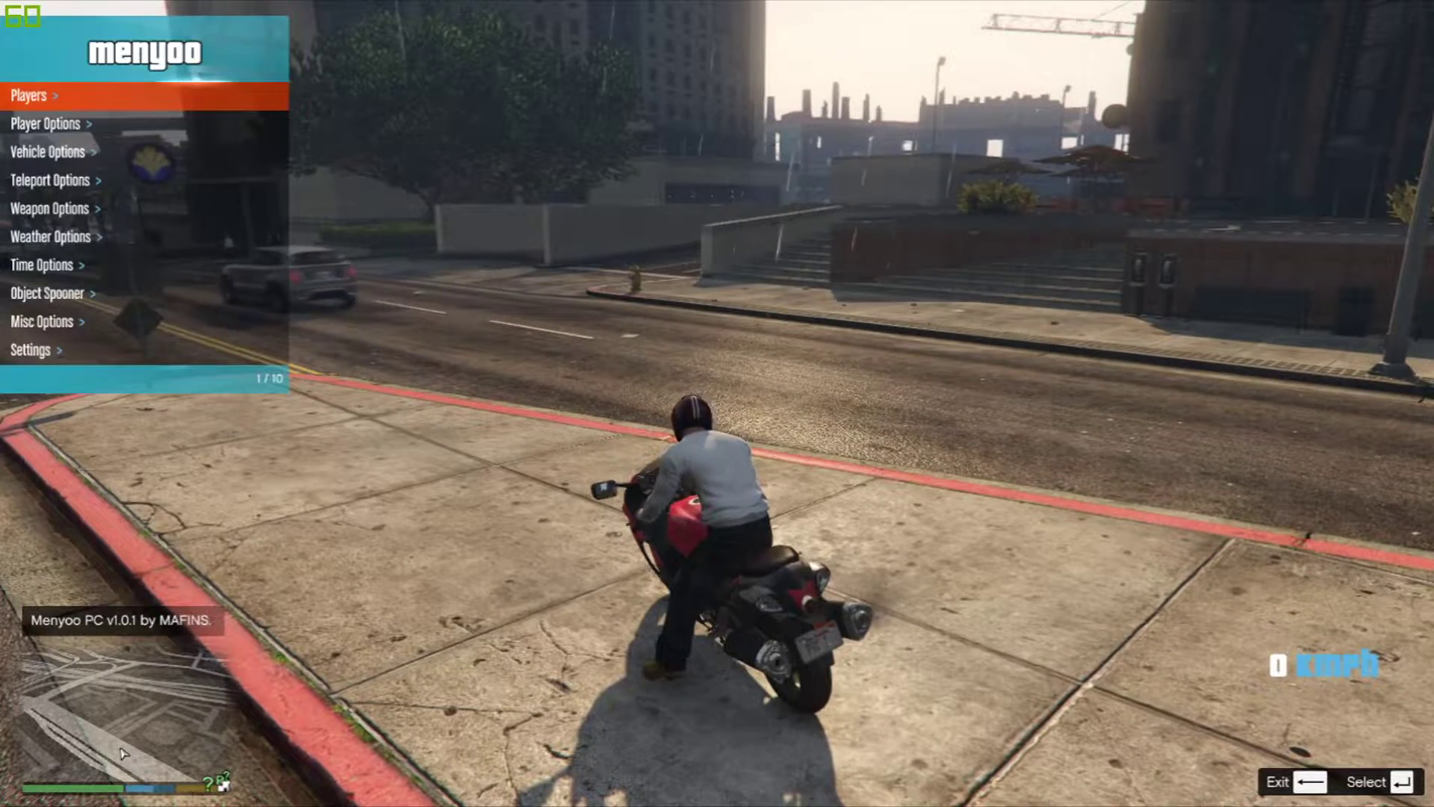
key("Down")
key("Down")
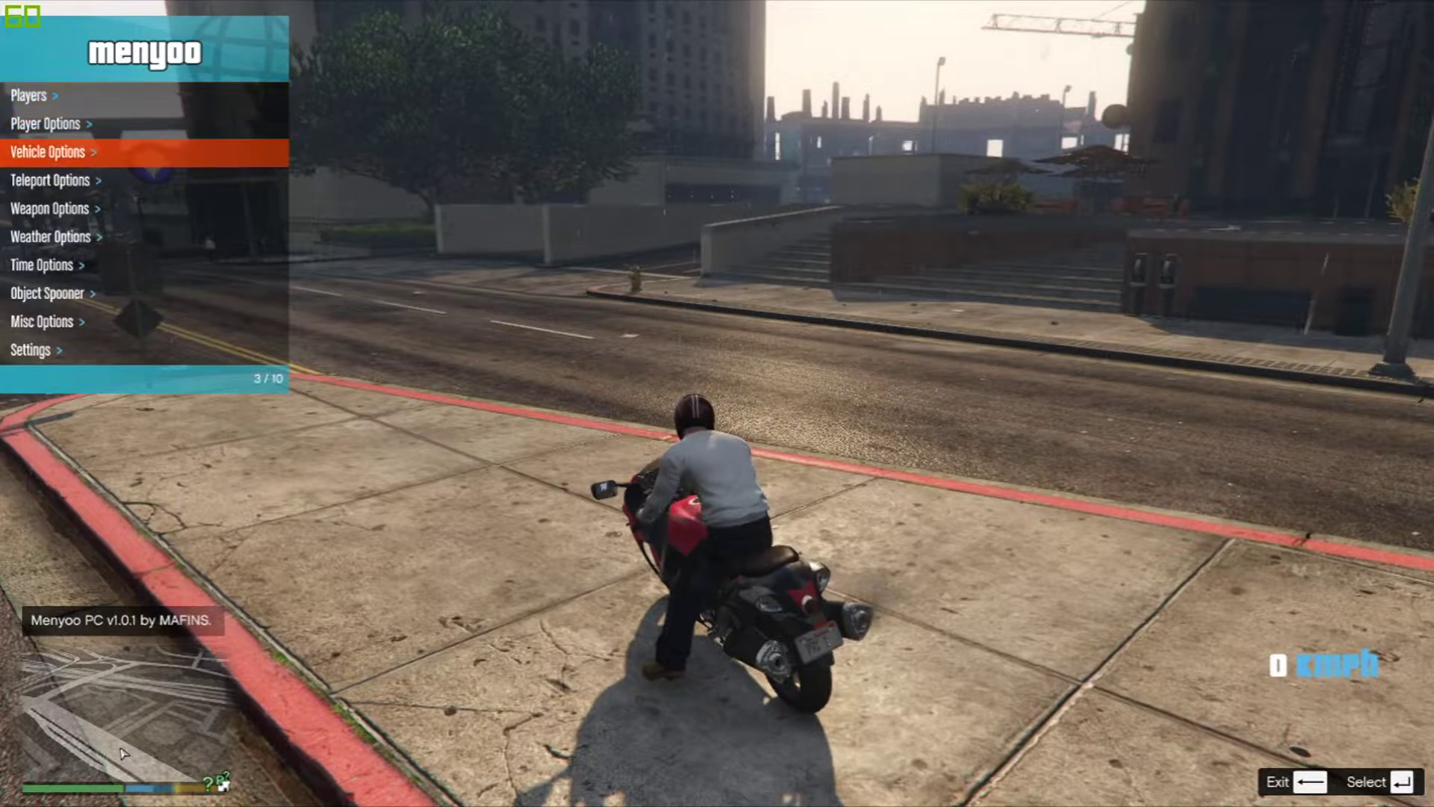
key("Return")
key("Down")
key("Down")
key("Return")
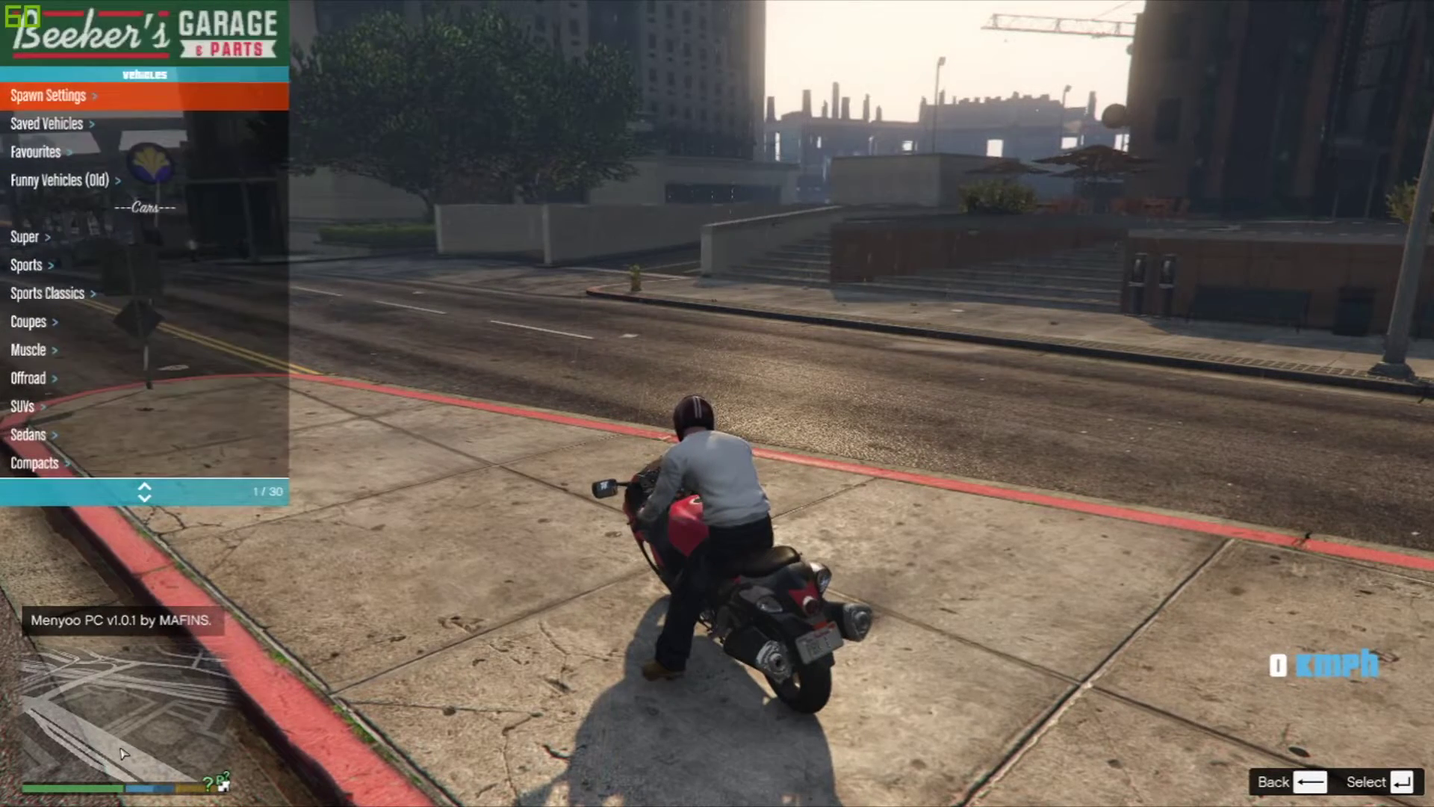
Step: Spawn a vehicle in the Menyoo vehicle spawner by entering the model name bcgt
key("Up")
key("Return")
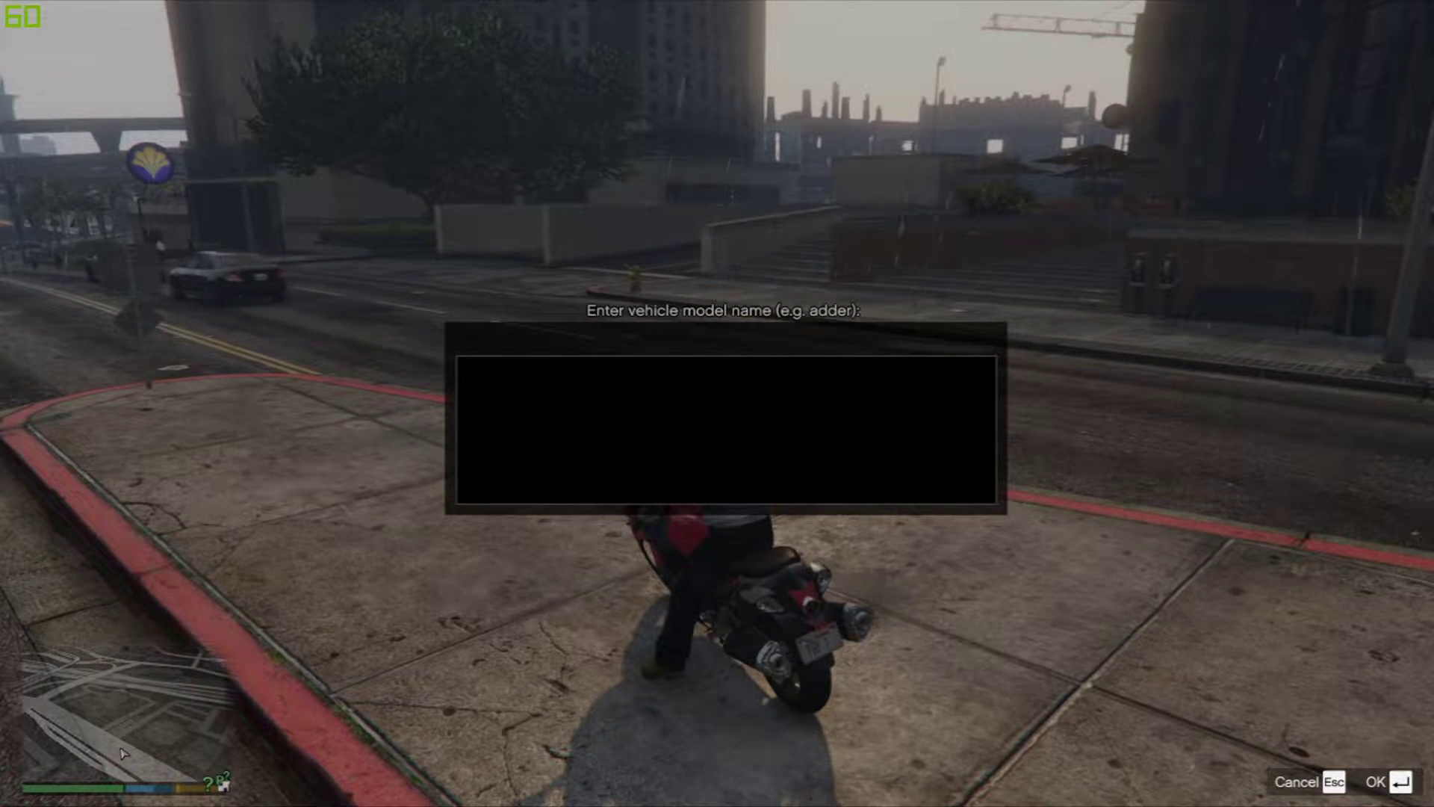
type("bcgt")
key("Return")
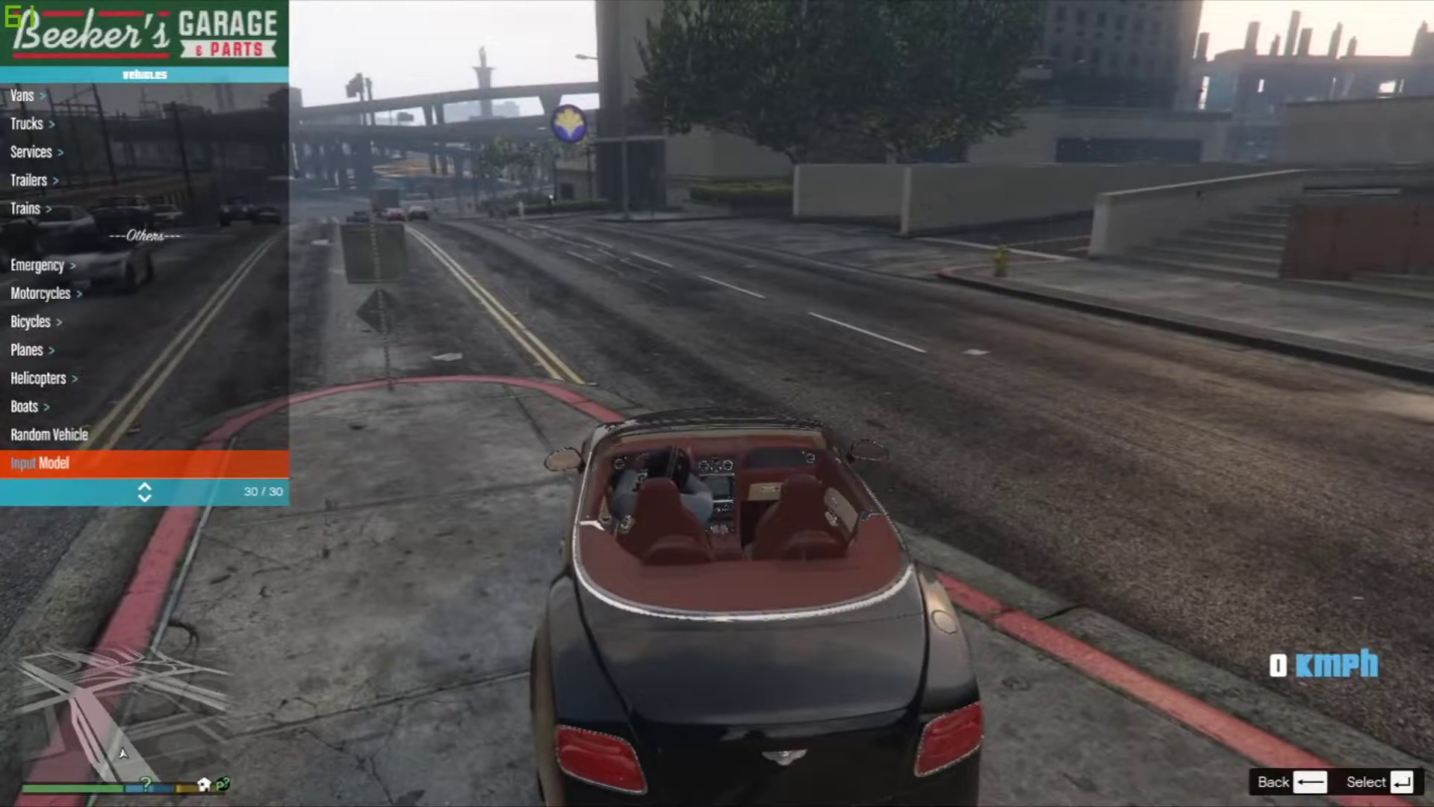
Step: Spawn the Asea from the Sedans category of the vehicle spawner and drive it on the road
key("BackSpace")
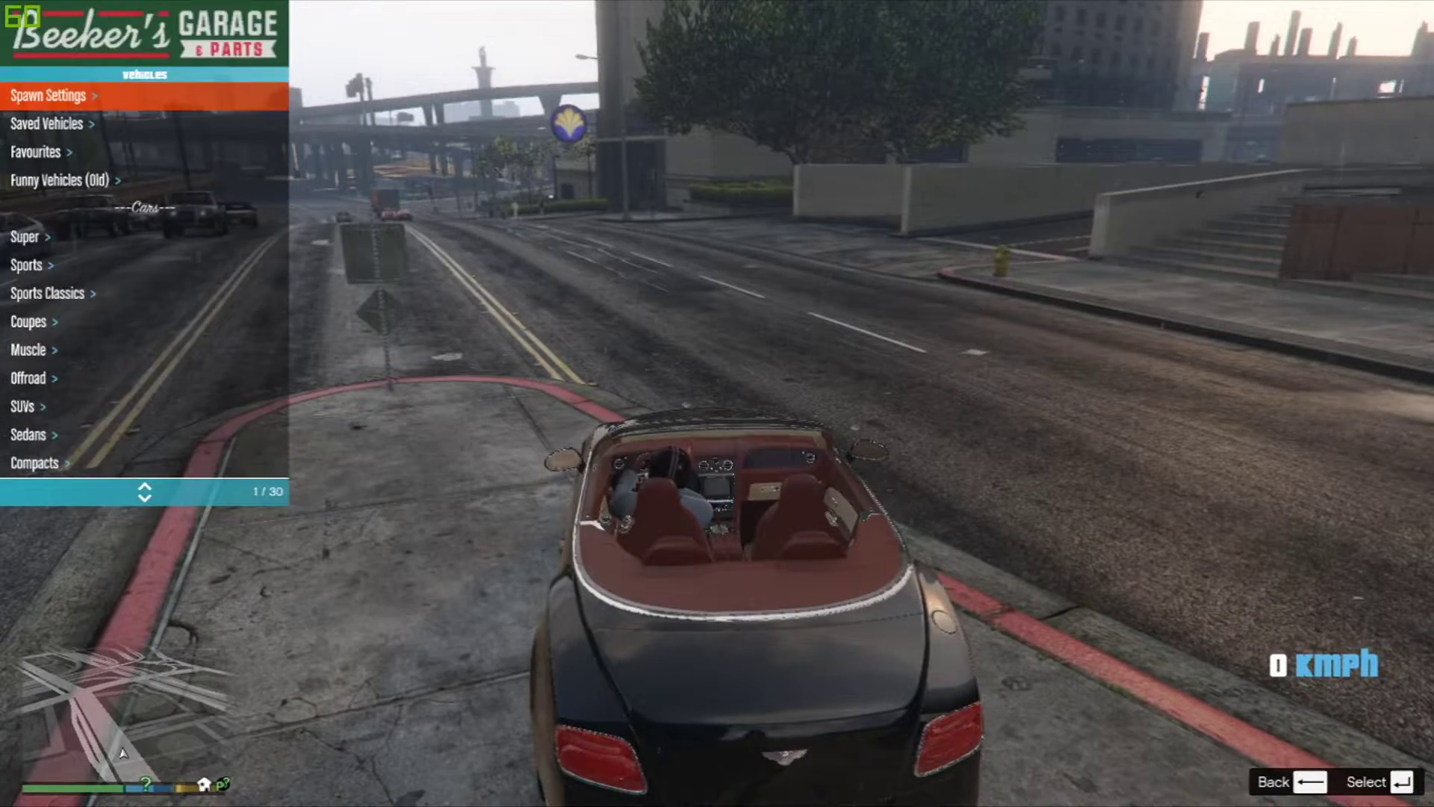
key("Down")
key("Down")
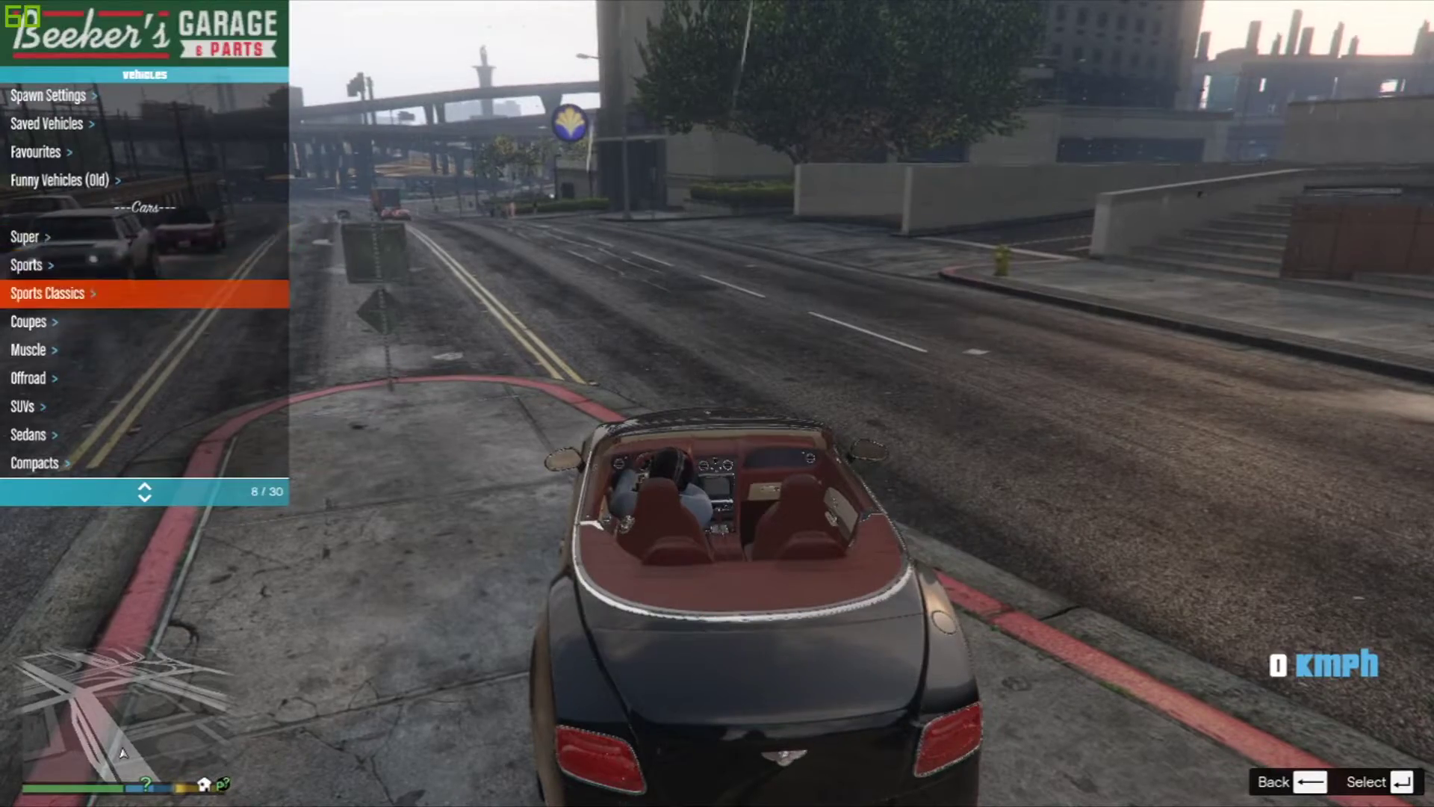
key("Down")
key("Return")
key("Return")
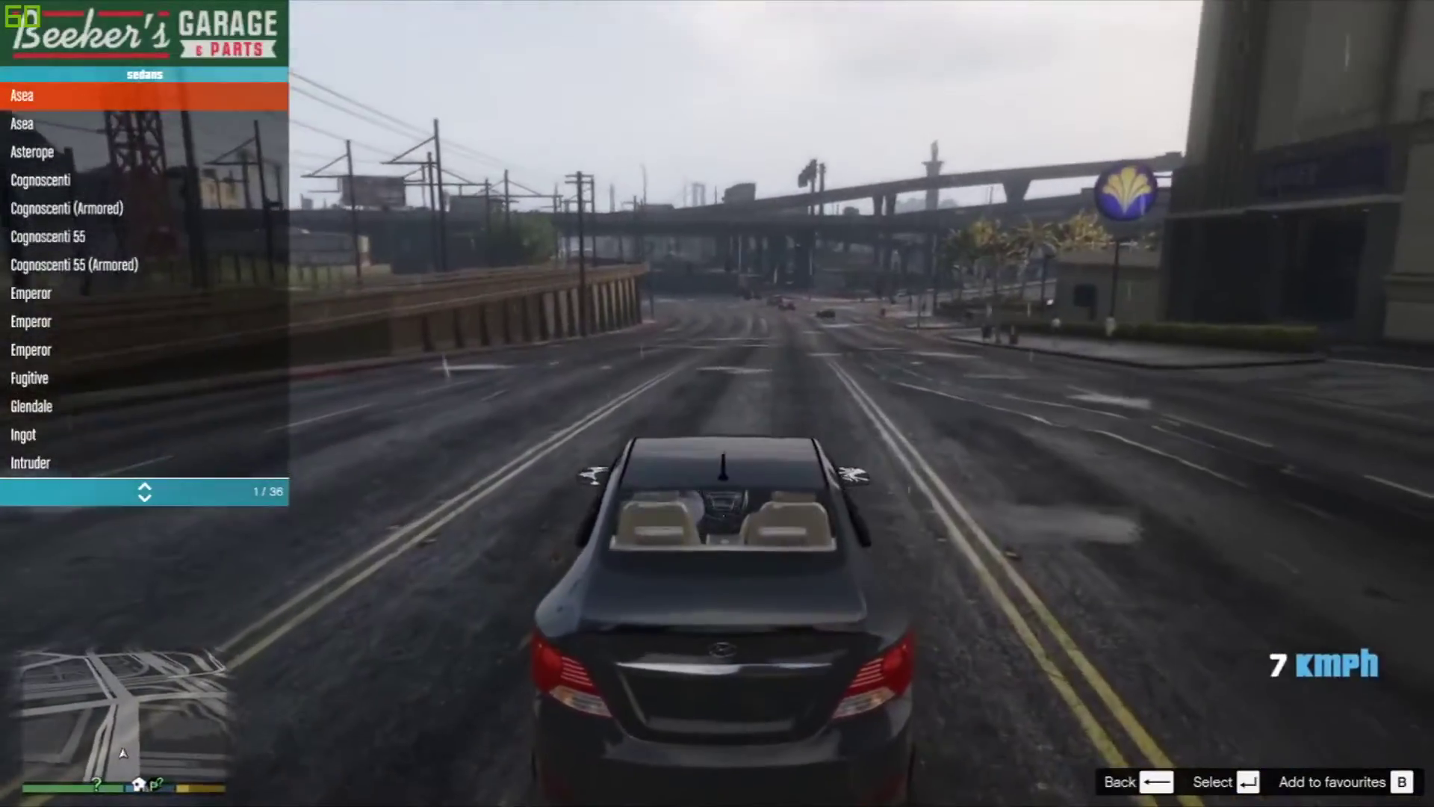
key("w")
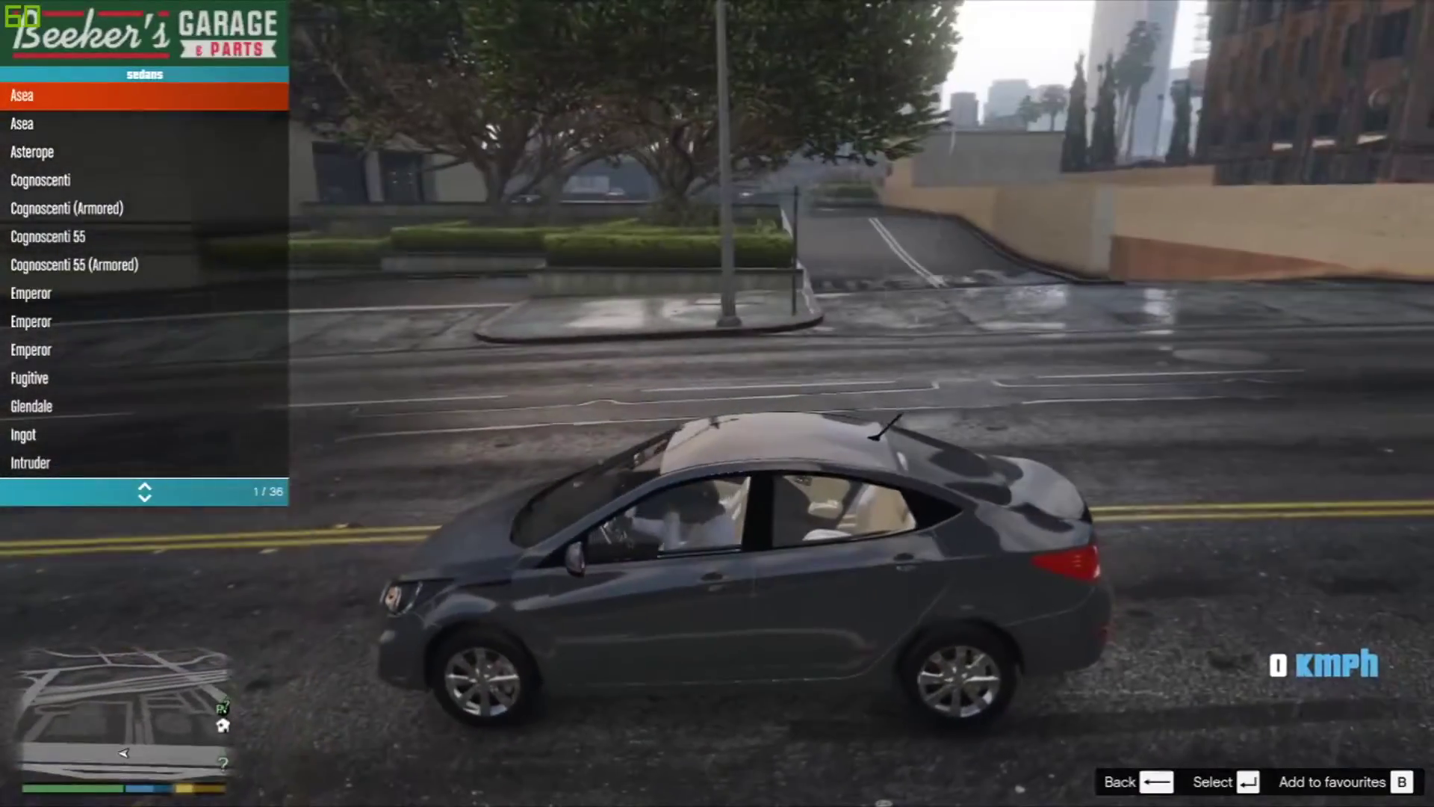
Step: Close the trainer menu, exit Grand Theft Auto V to Windows and refresh the desktop
key("BackSpace")
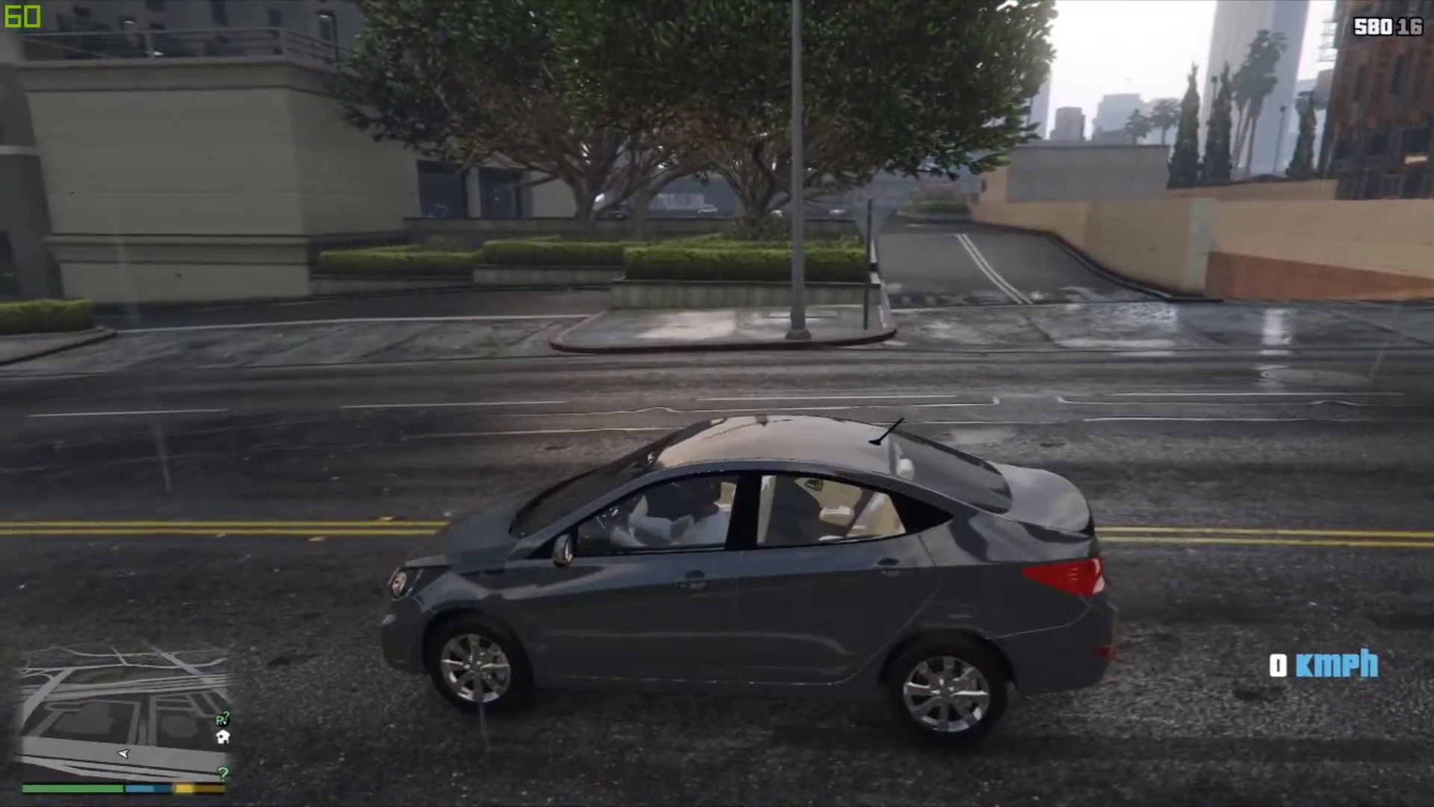
key("Escape")
left_click(941, 163)
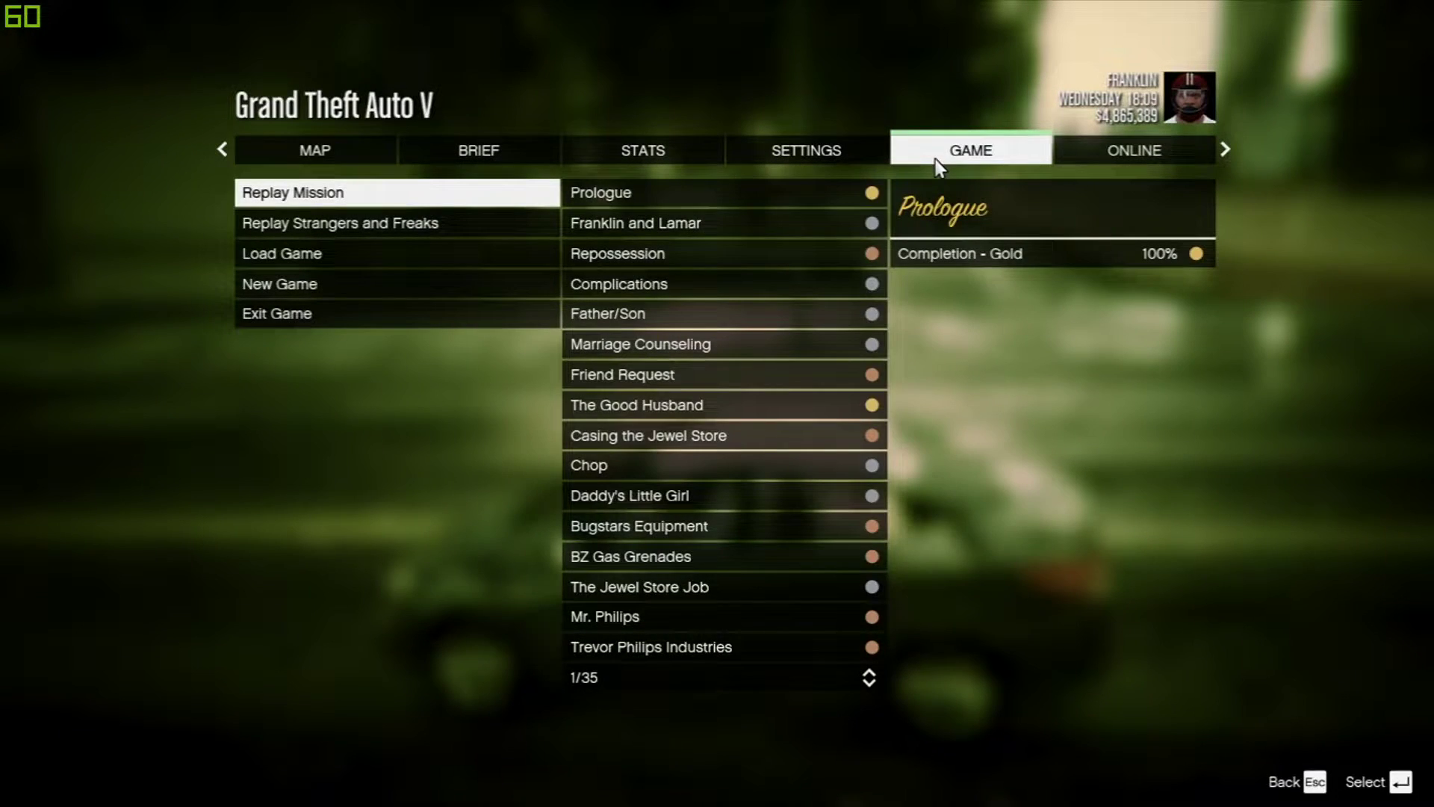
left_click(402, 312)
left_click(403, 312)
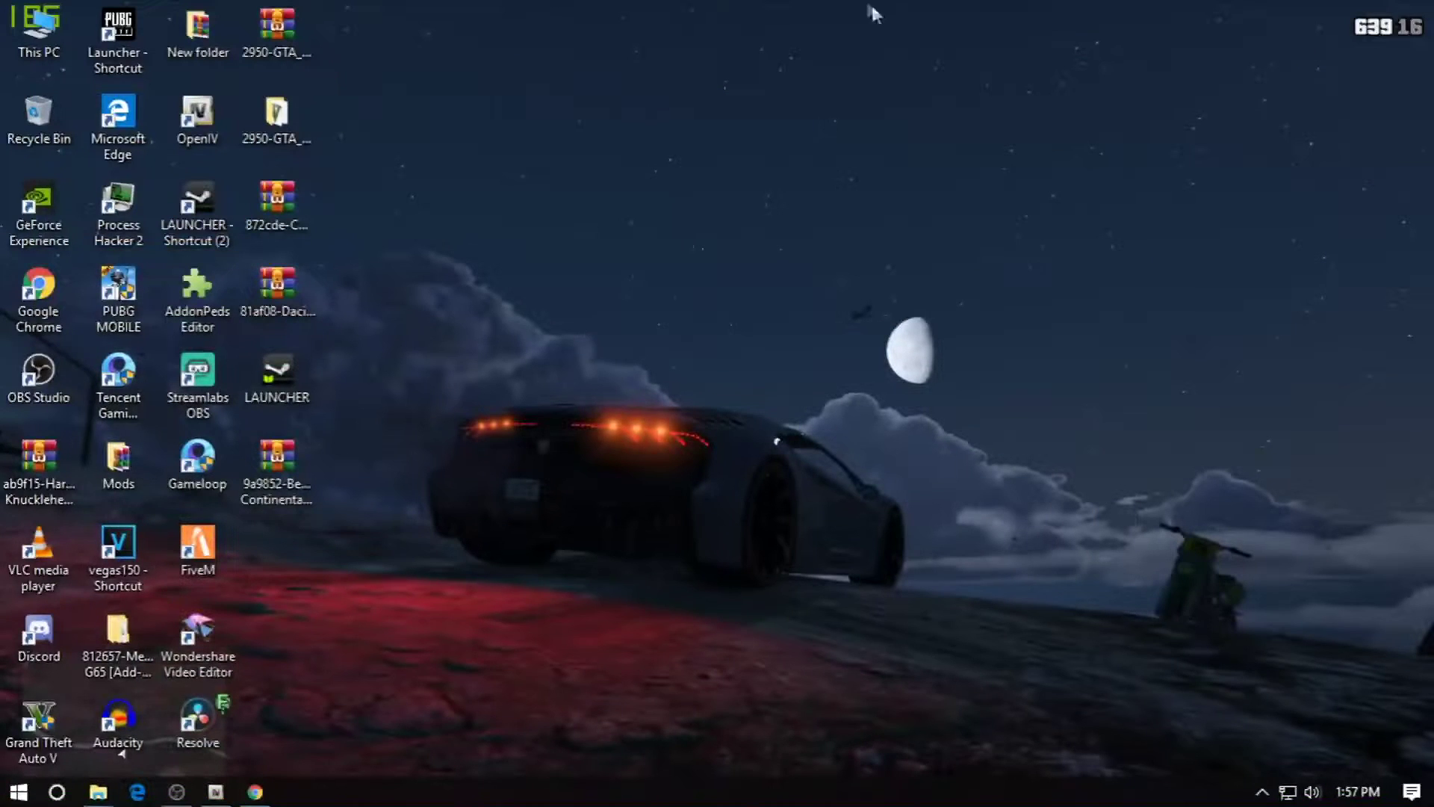
right_click(867, 4)
left_click(870, 61)
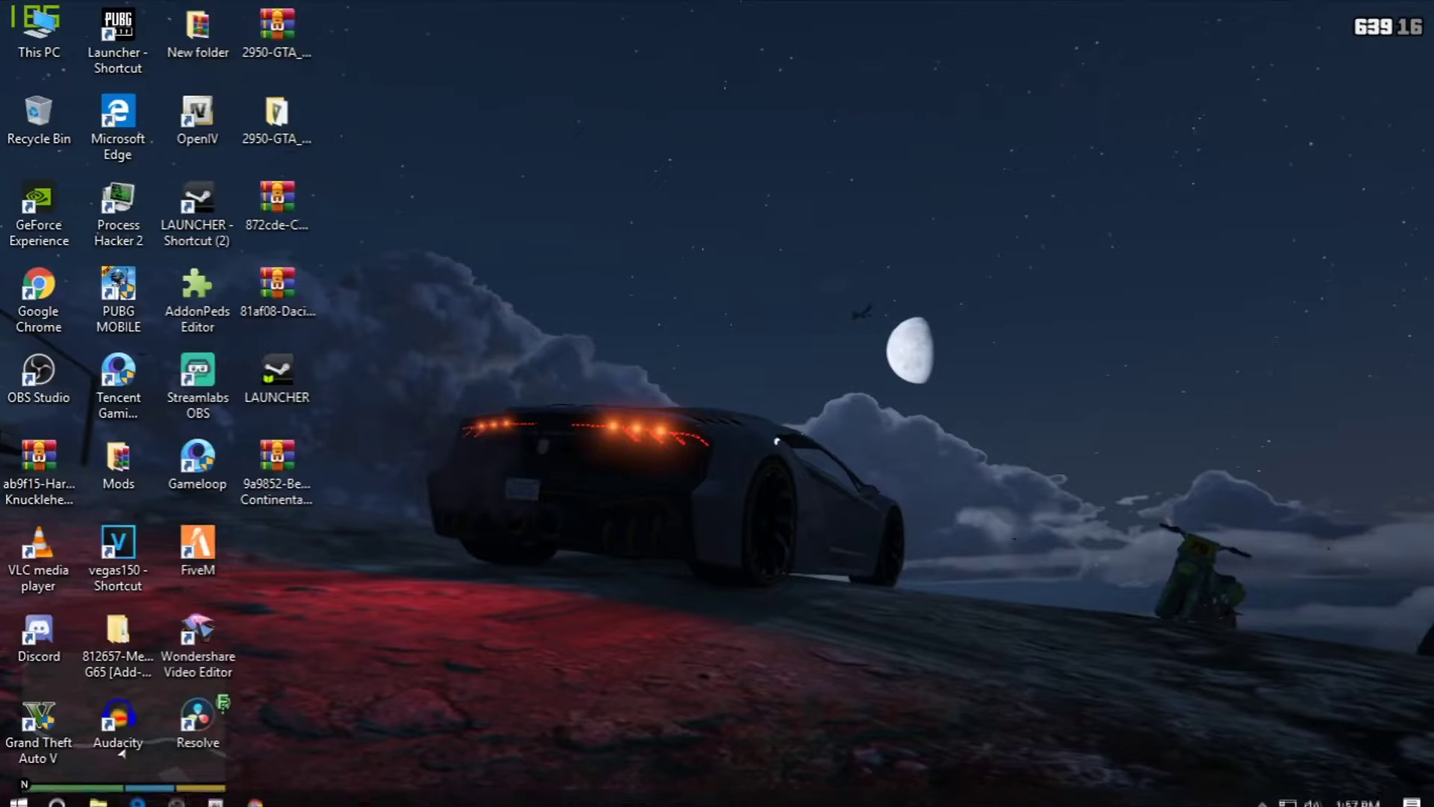
Step: Switch to Chrome and browse the Vehicles category on GTA5-Mods.com
left_click(247, 797)
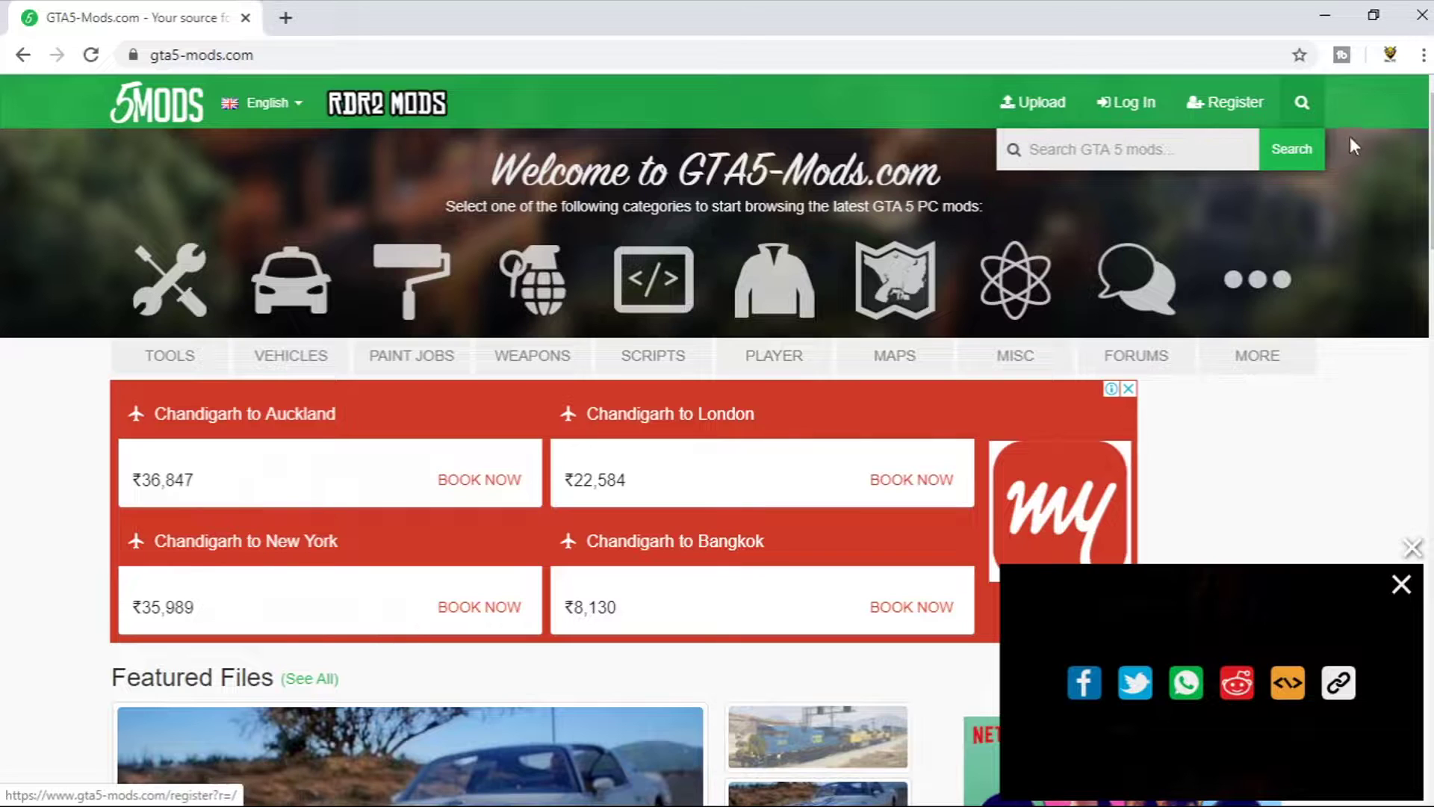
left_click(258, 294)
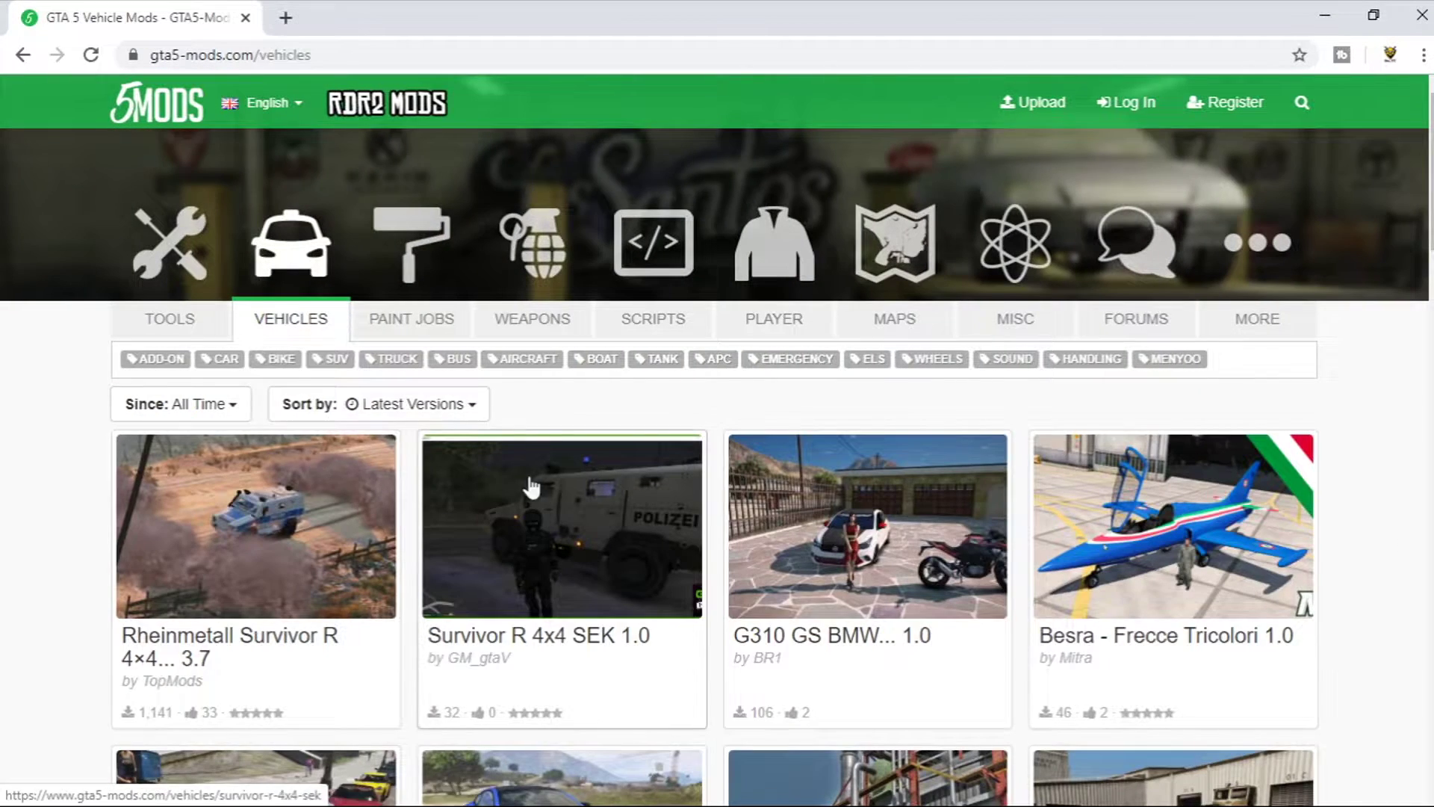
scroll(518, 486, "down", 4)
scroll(680, 445, "down", 3)
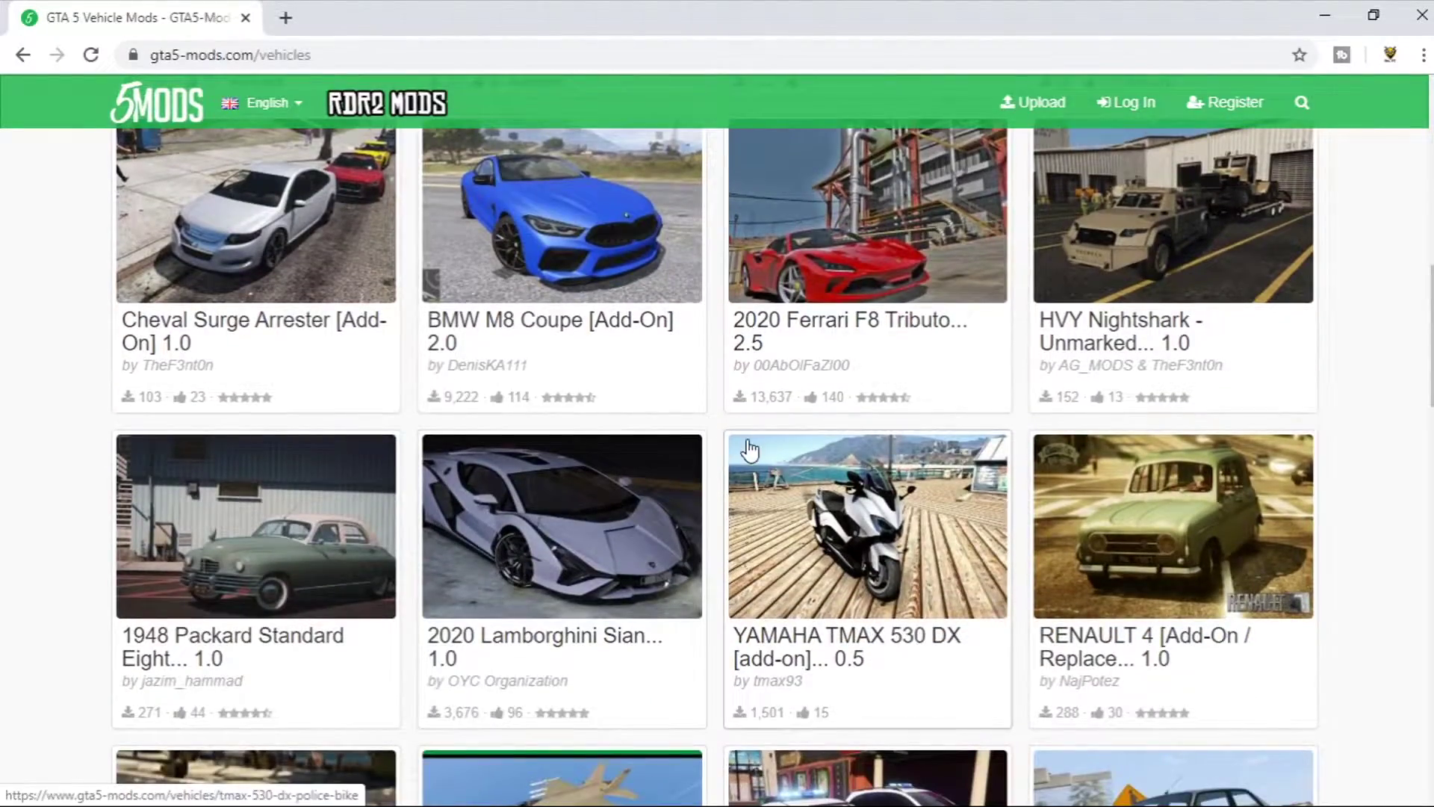
scroll(755, 452, "down", 3)
scroll(754, 451, "down", 3)
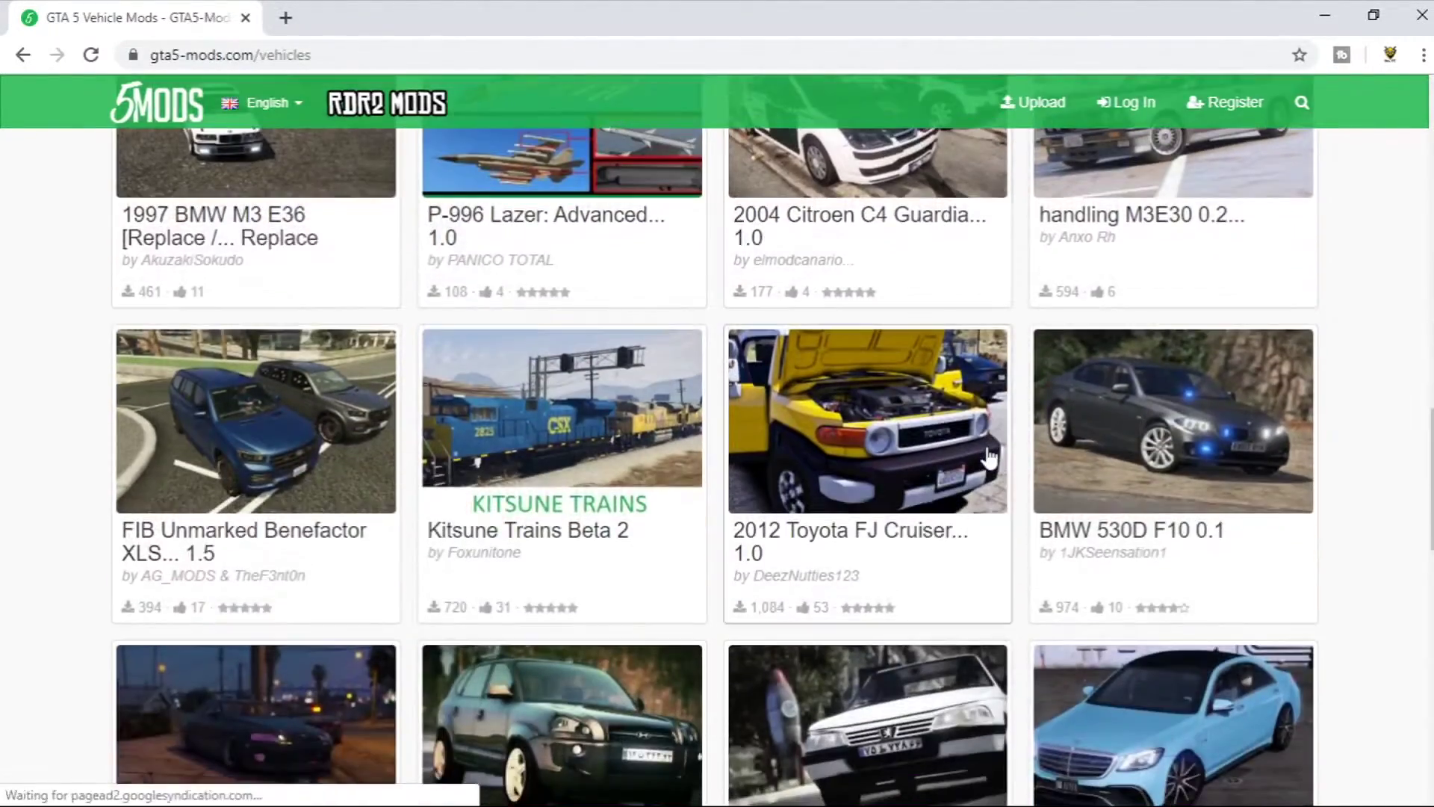
Step: Search GTA5-Mods.com for swift and open the Suzuki Swift [Add-On / Replace] mod page
scroll(1327, 172, "up", 6)
left_click(1302, 102)
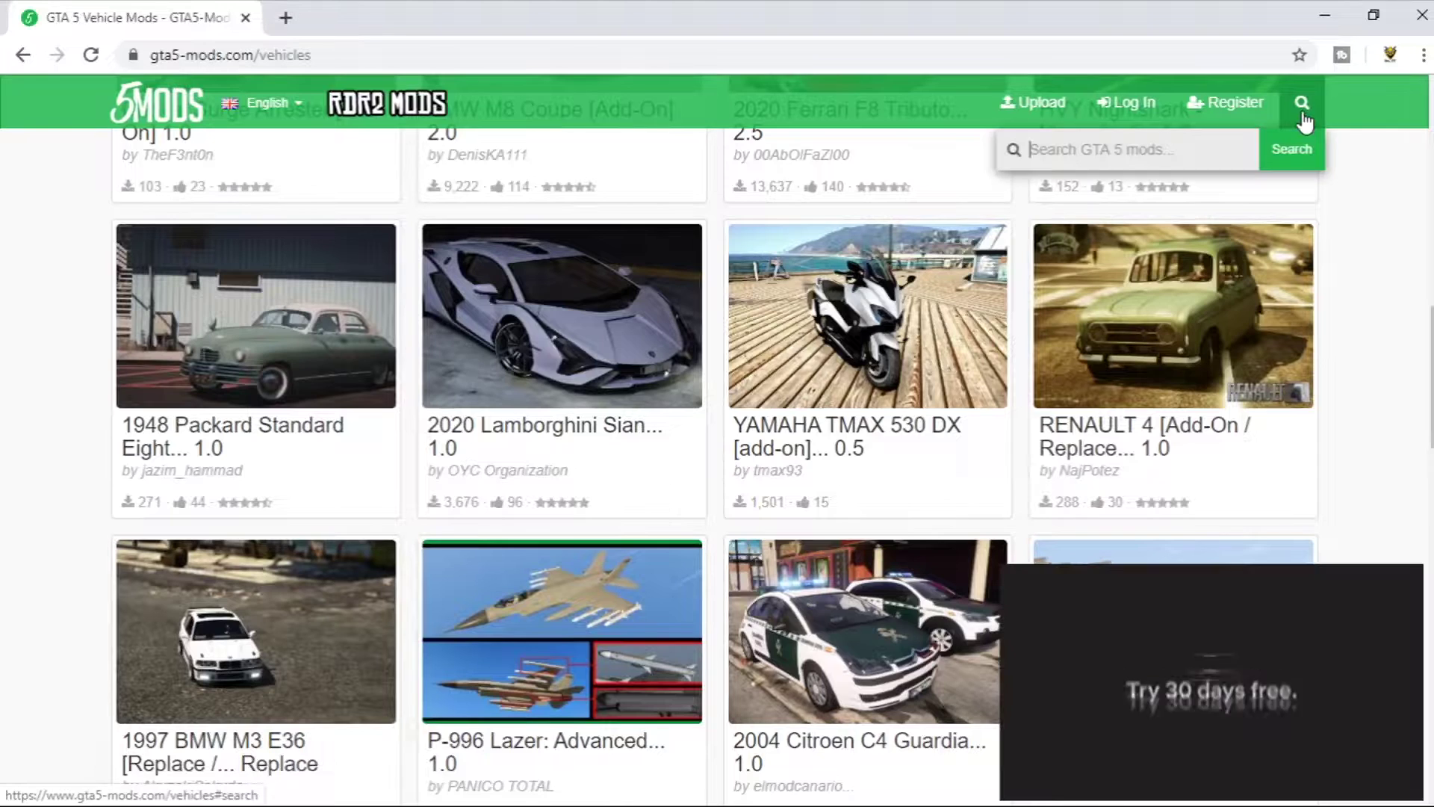
type("swit")
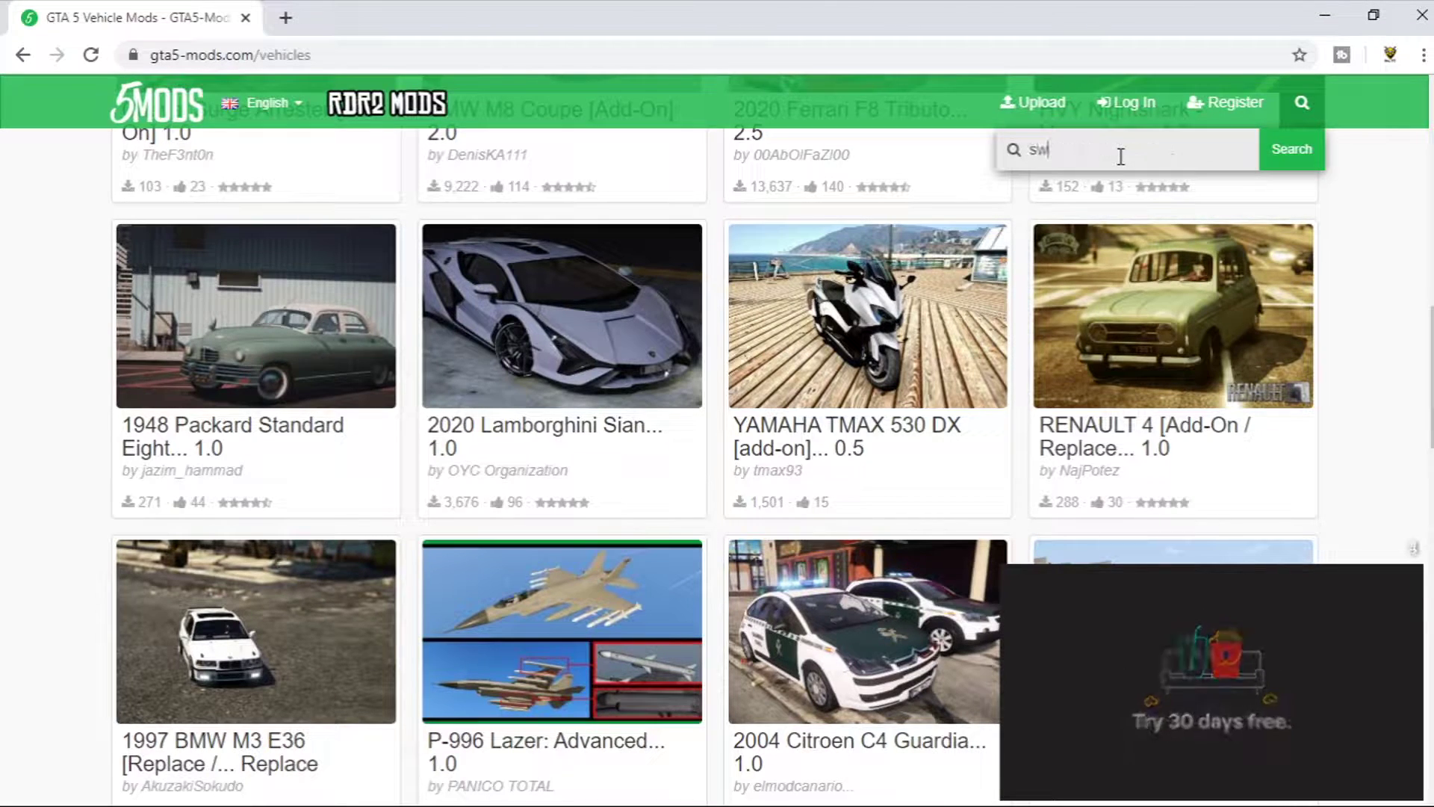
key("Return")
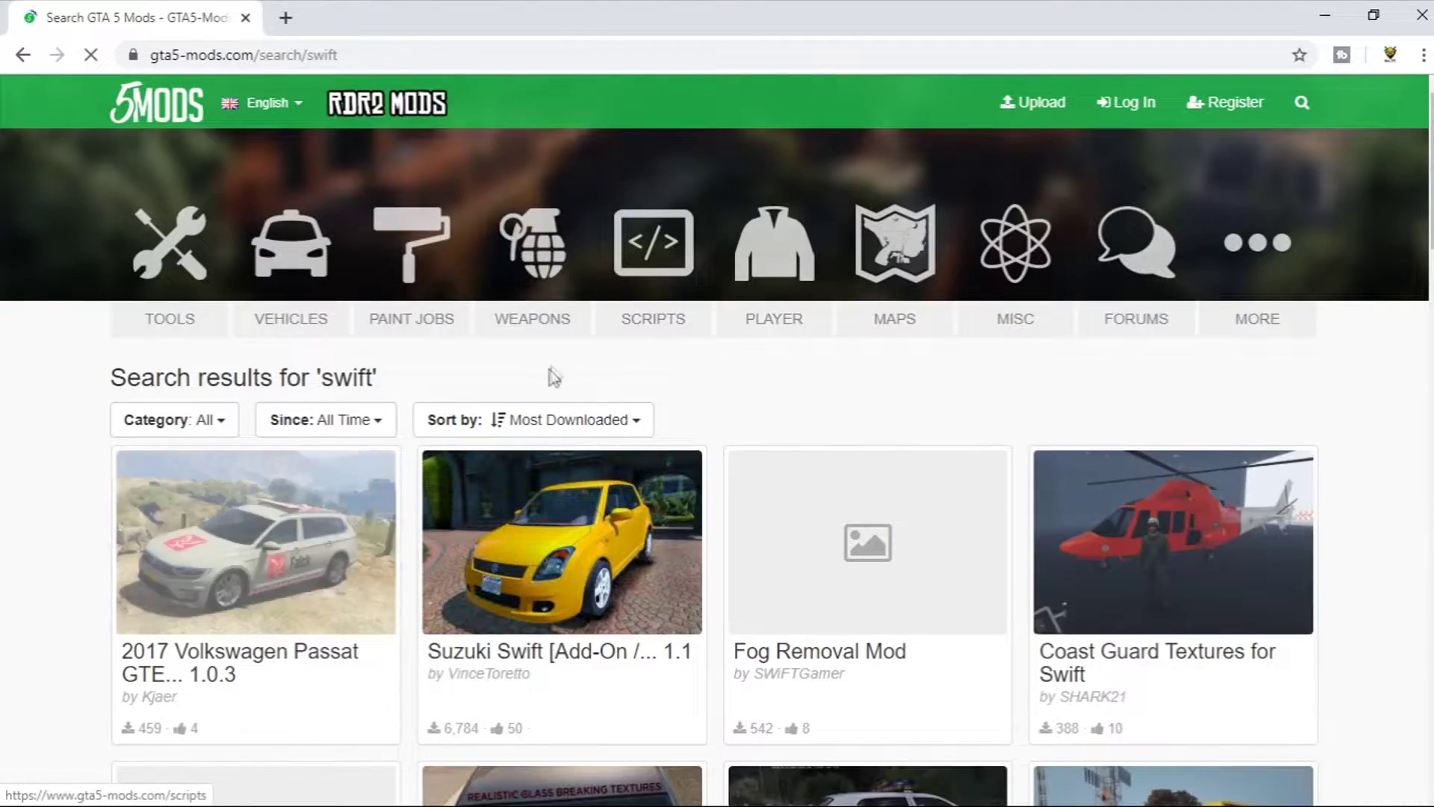
scroll(590, 478, "down", 1)
left_click(574, 447)
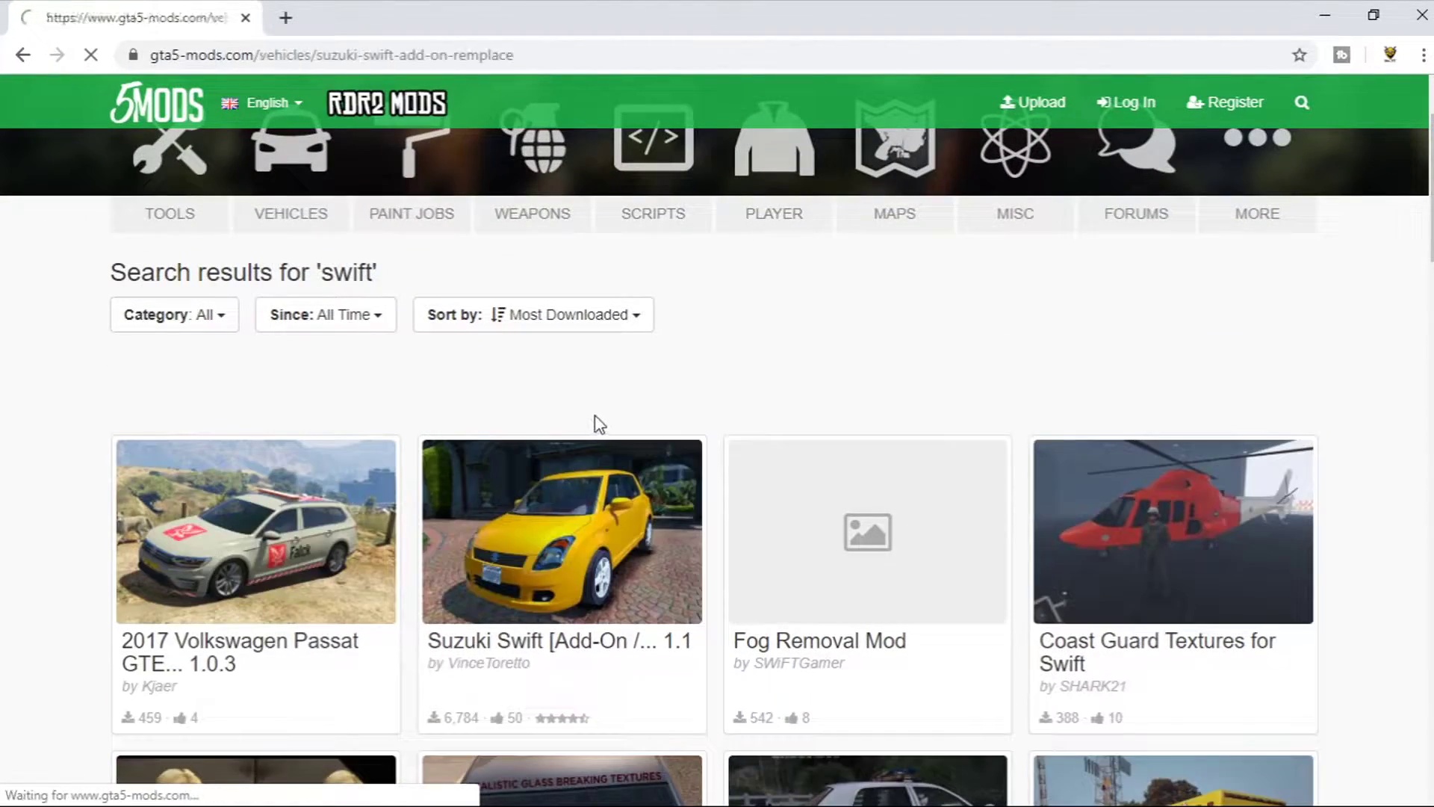
Step: Look through the Suzuki Swift mod's images and description, and open its download page
scroll(732, 426, "down", 5)
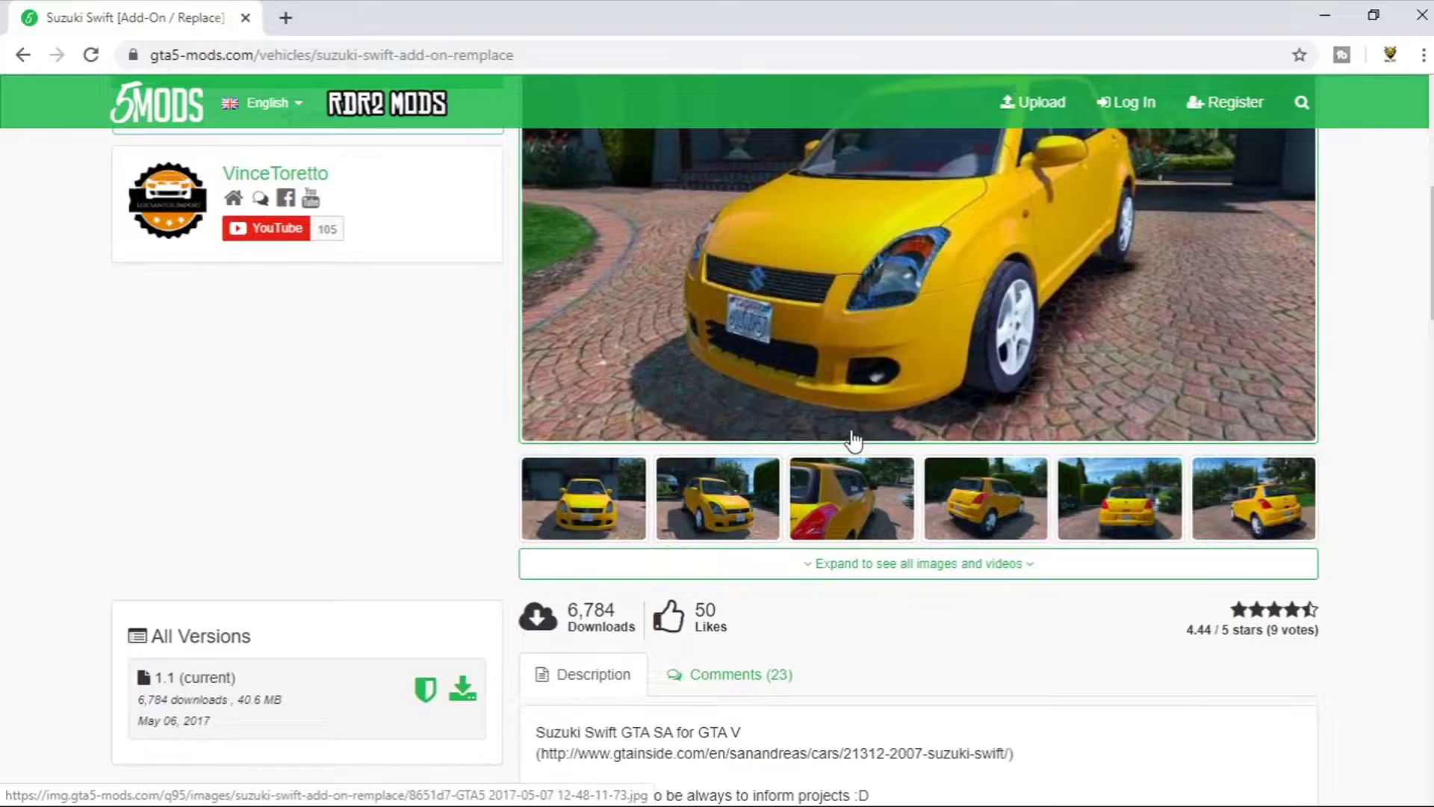
scroll(854, 438, "down", 4)
scroll(896, 434, "up", 8)
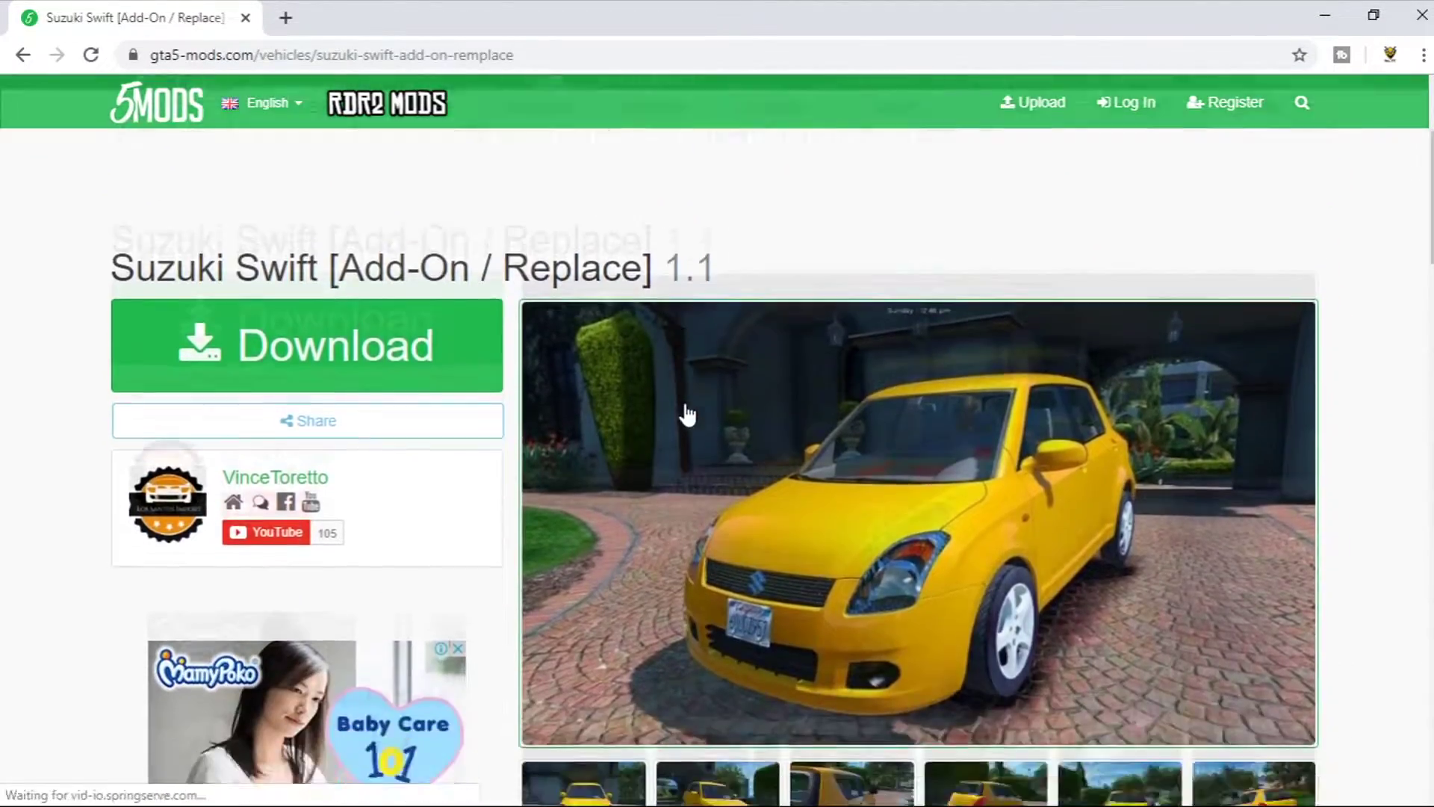
scroll(688, 415, "down", 3)
left_click(224, 161)
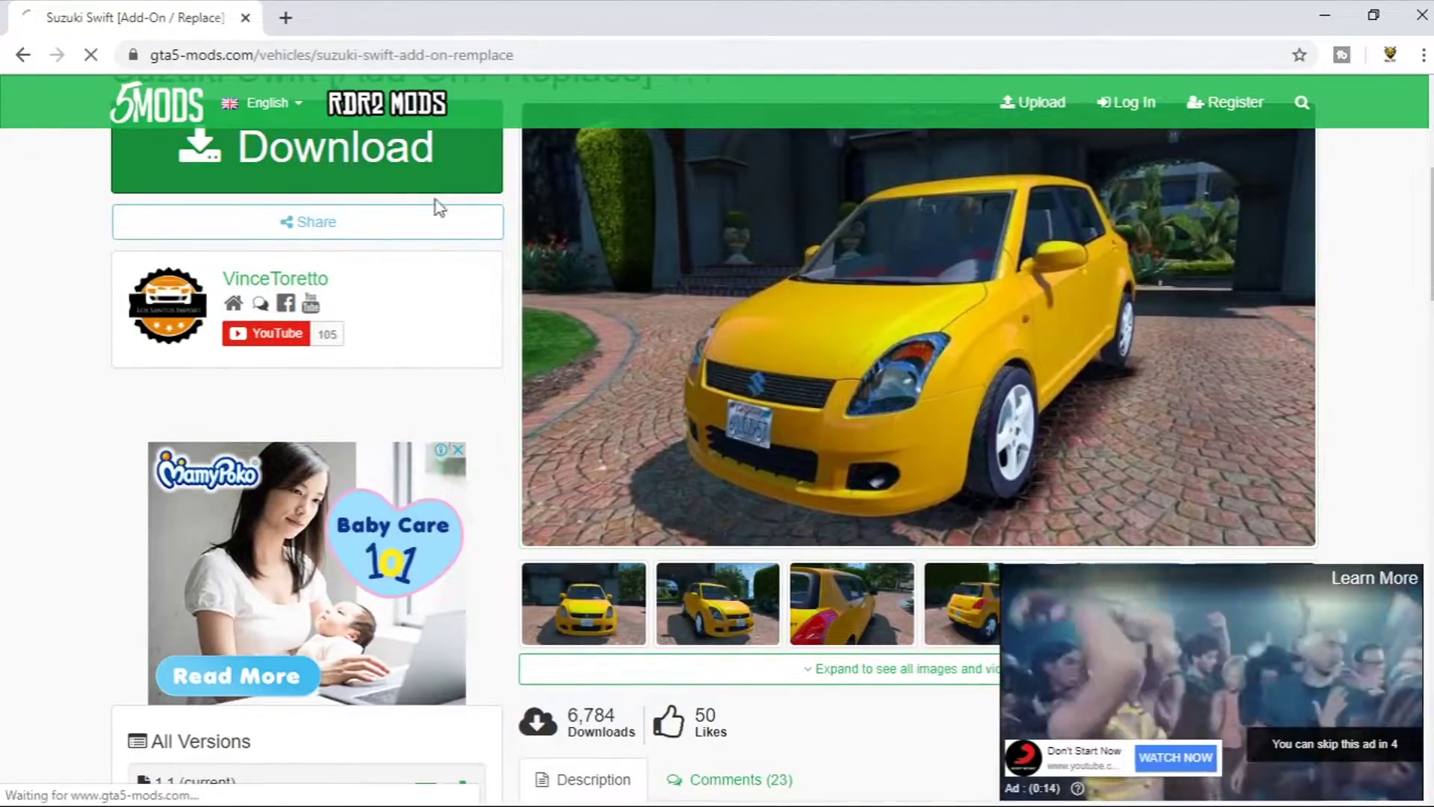
Step: Look over the download page and return to the Suzuki Swift page to review its versions and description
scroll(572, 481, "down", 13)
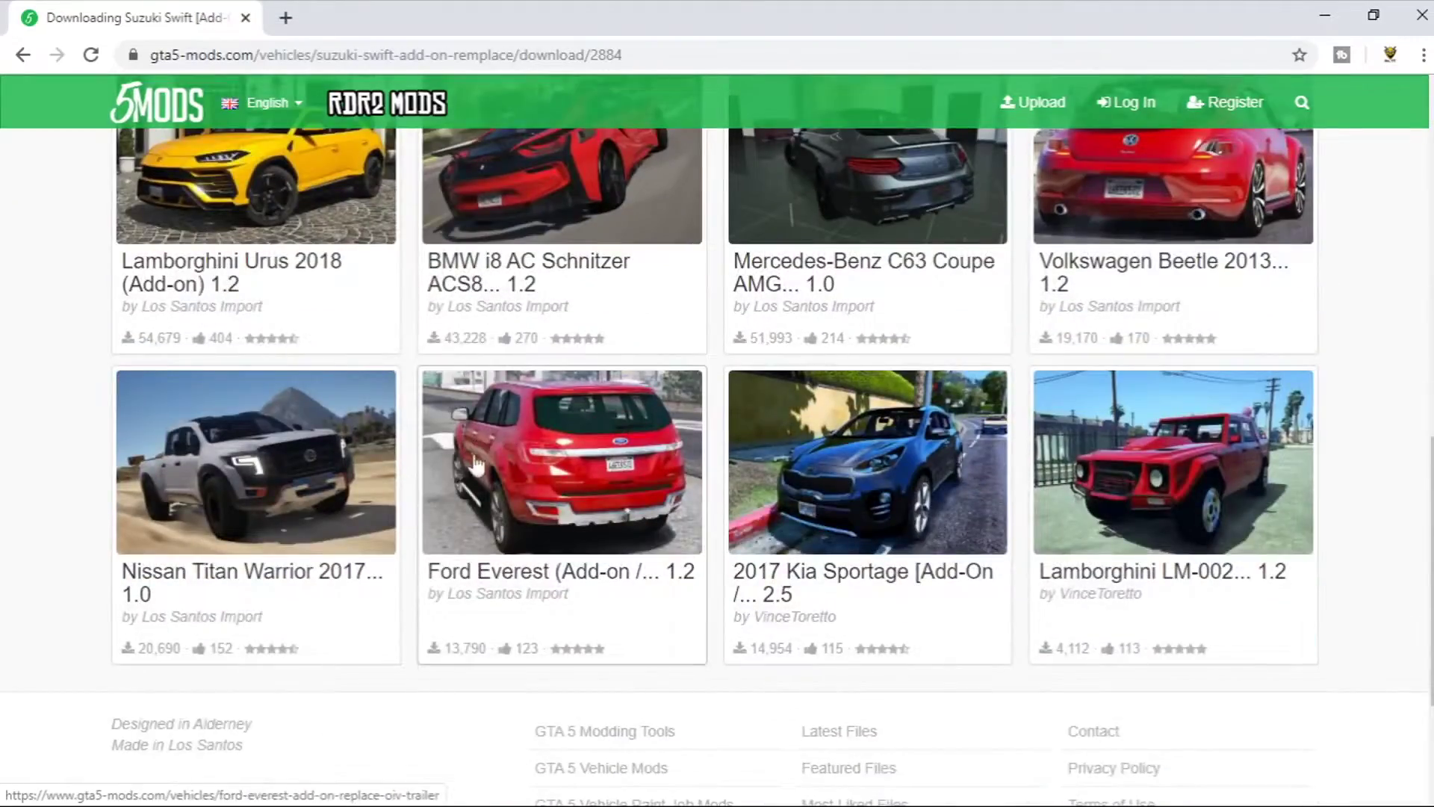
scroll(426, 451, "up", 5)
key("alt+Left")
scroll(523, 410, "down", 9)
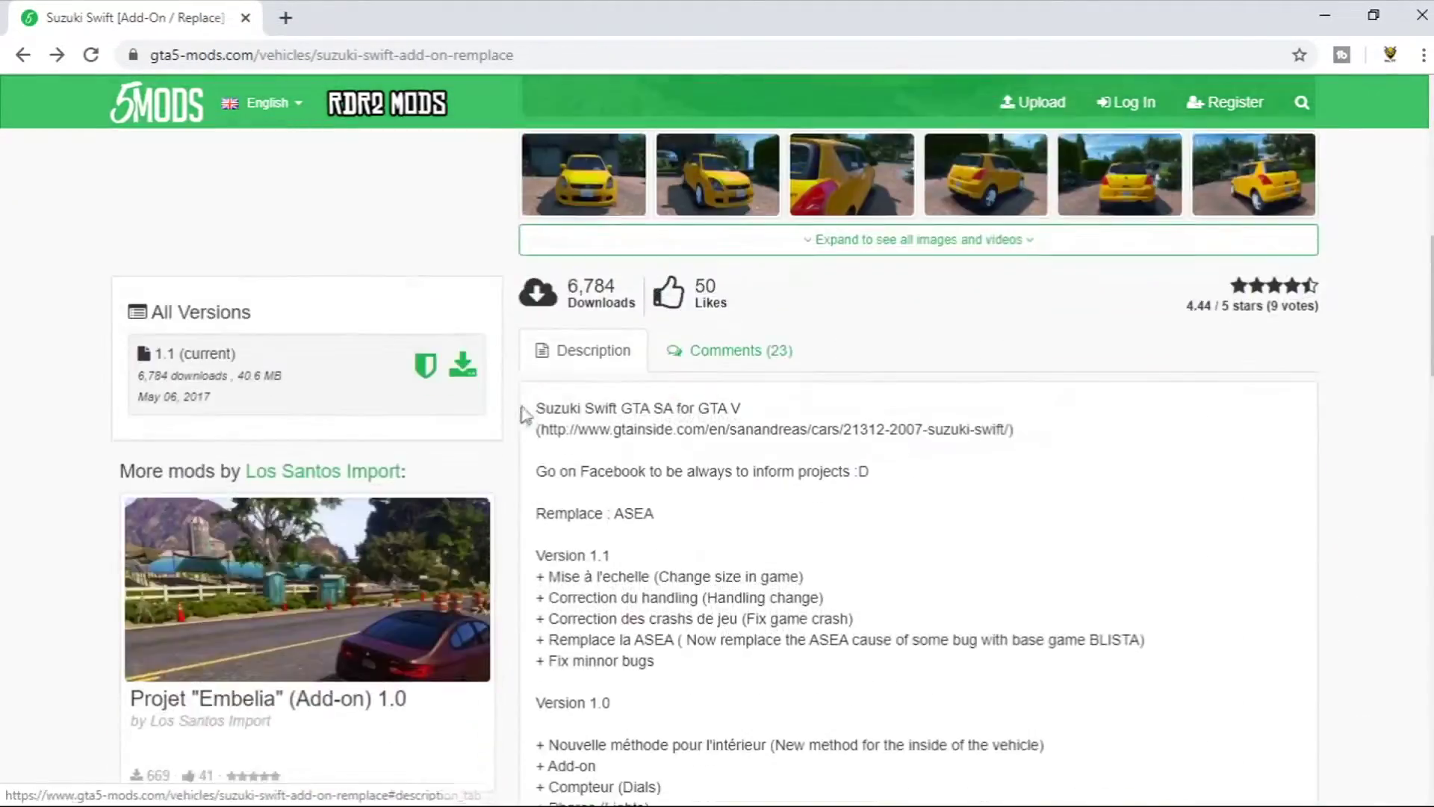
scroll(230, 420, "up", 3)
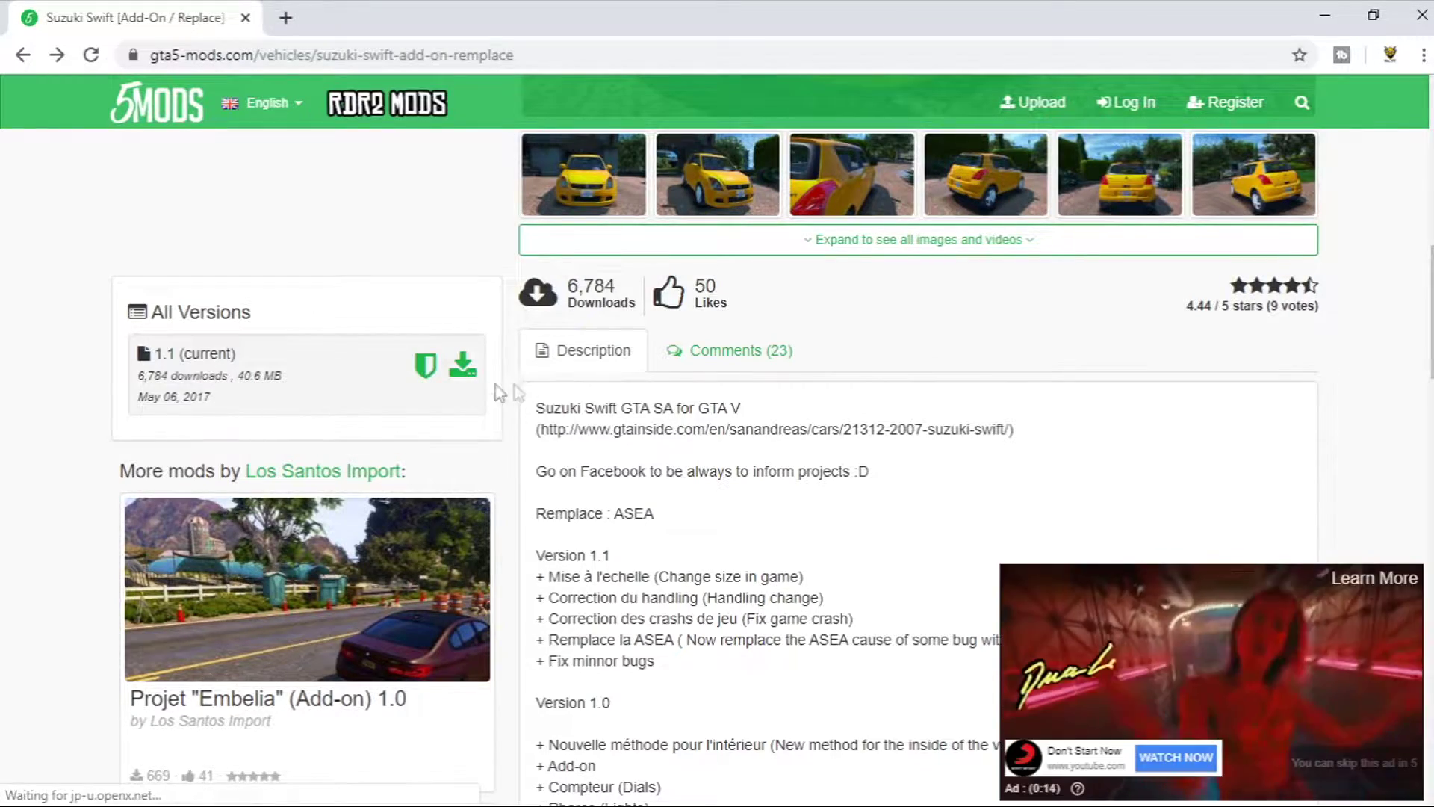
scroll(570, 384, "up", 10)
scroll(202, 546, "down", 3)
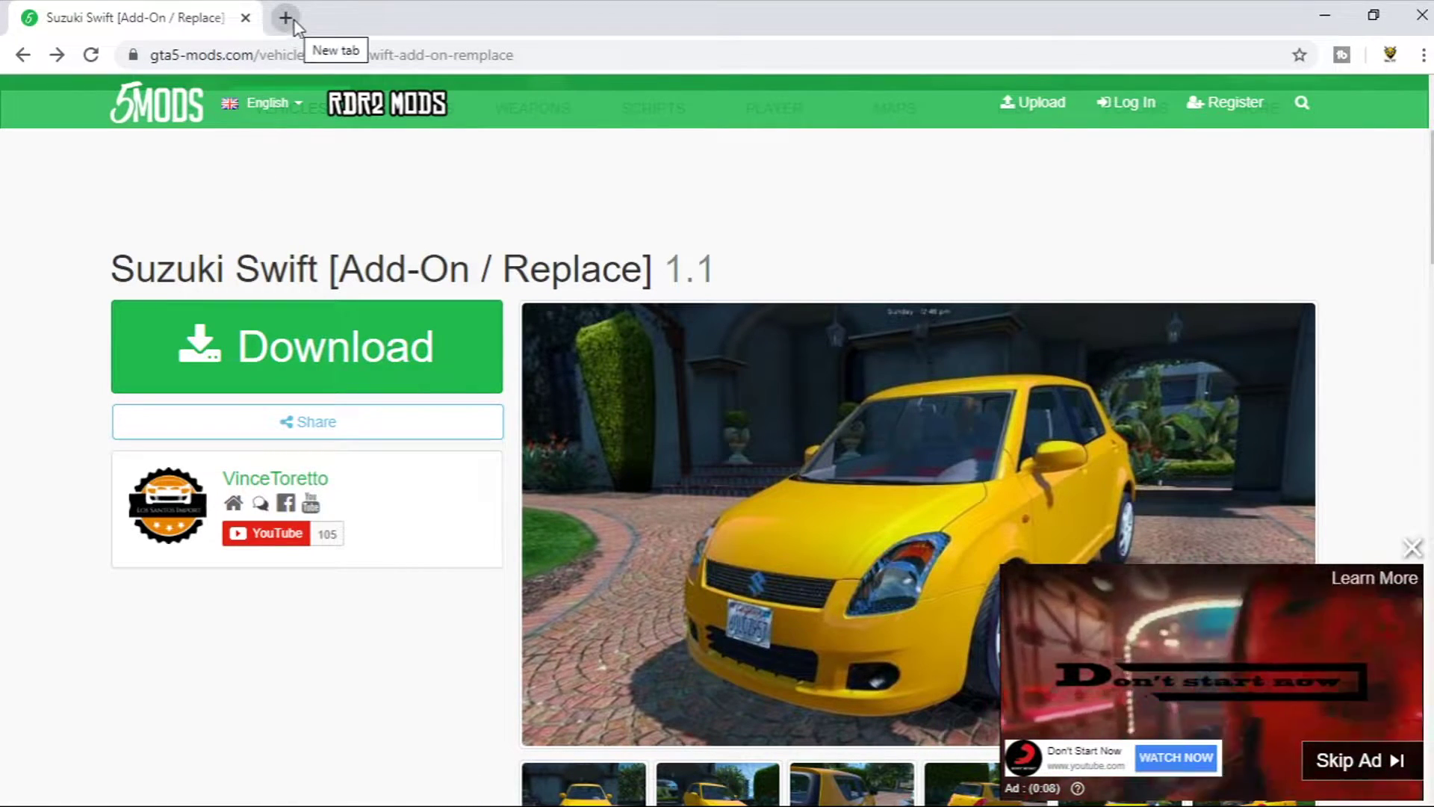
Step: Minimize Chrome, move the 10ea75-Suzuki Swift 1.1 archive from the Mods folder to the desktop and extract it into its own folder
left_click(1320, 18)
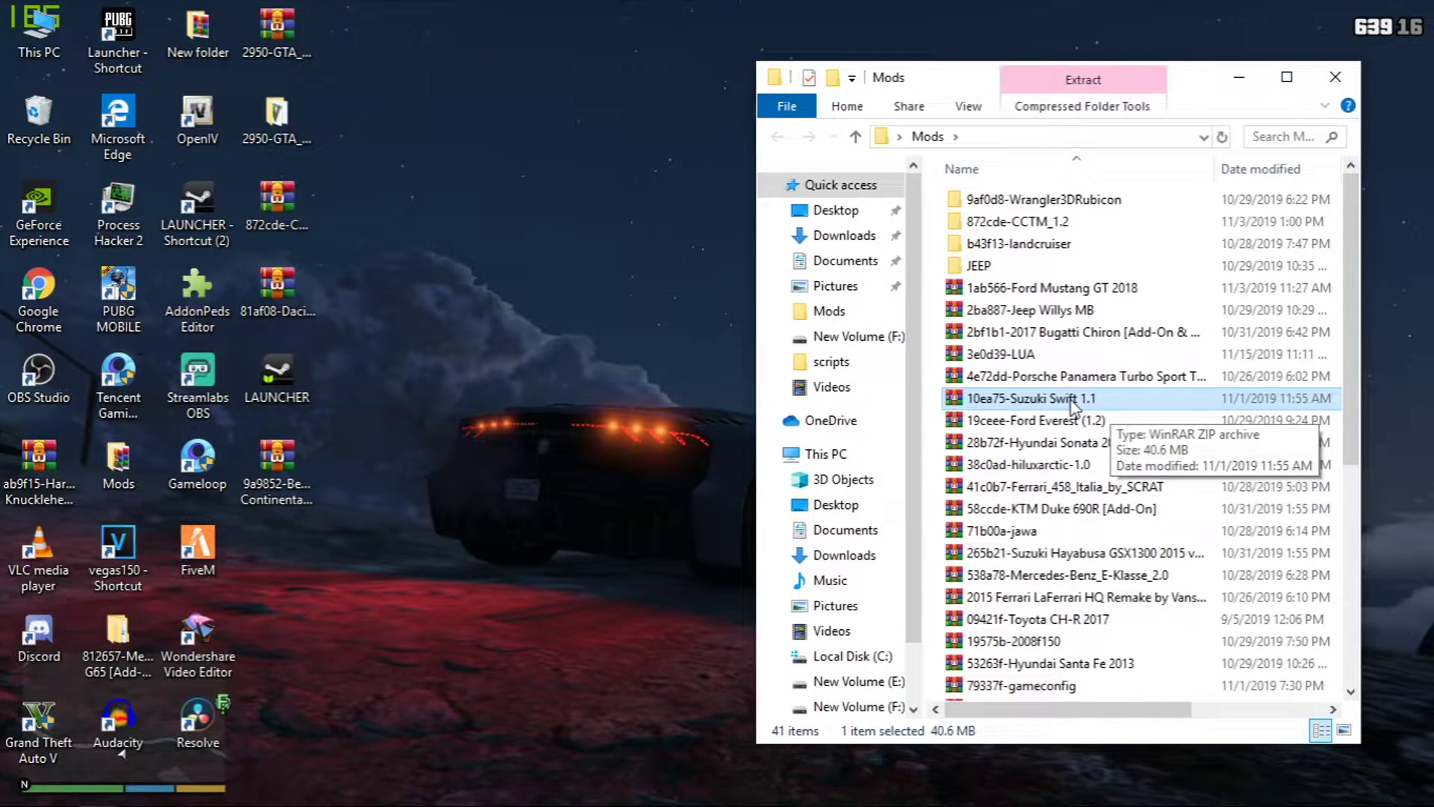
left_click_drag(1073, 409, 357, 594)
right_click(258, 559)
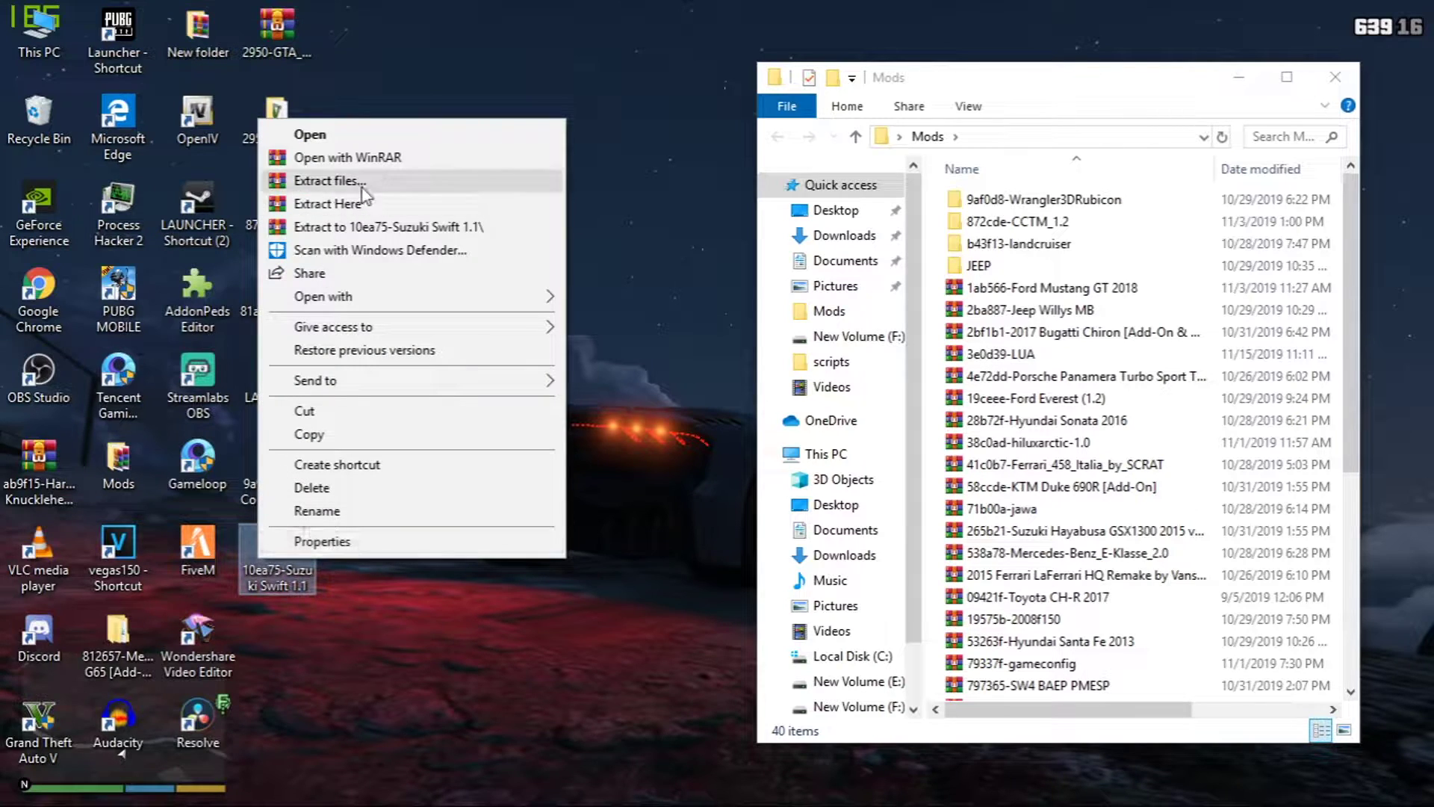
left_click(381, 231)
Step: Open the extracted 10ea75-Suzuki Swift 1.1 folder and inspect the contents of Remplace and Add-on\suzuswift
double_click(39, 51)
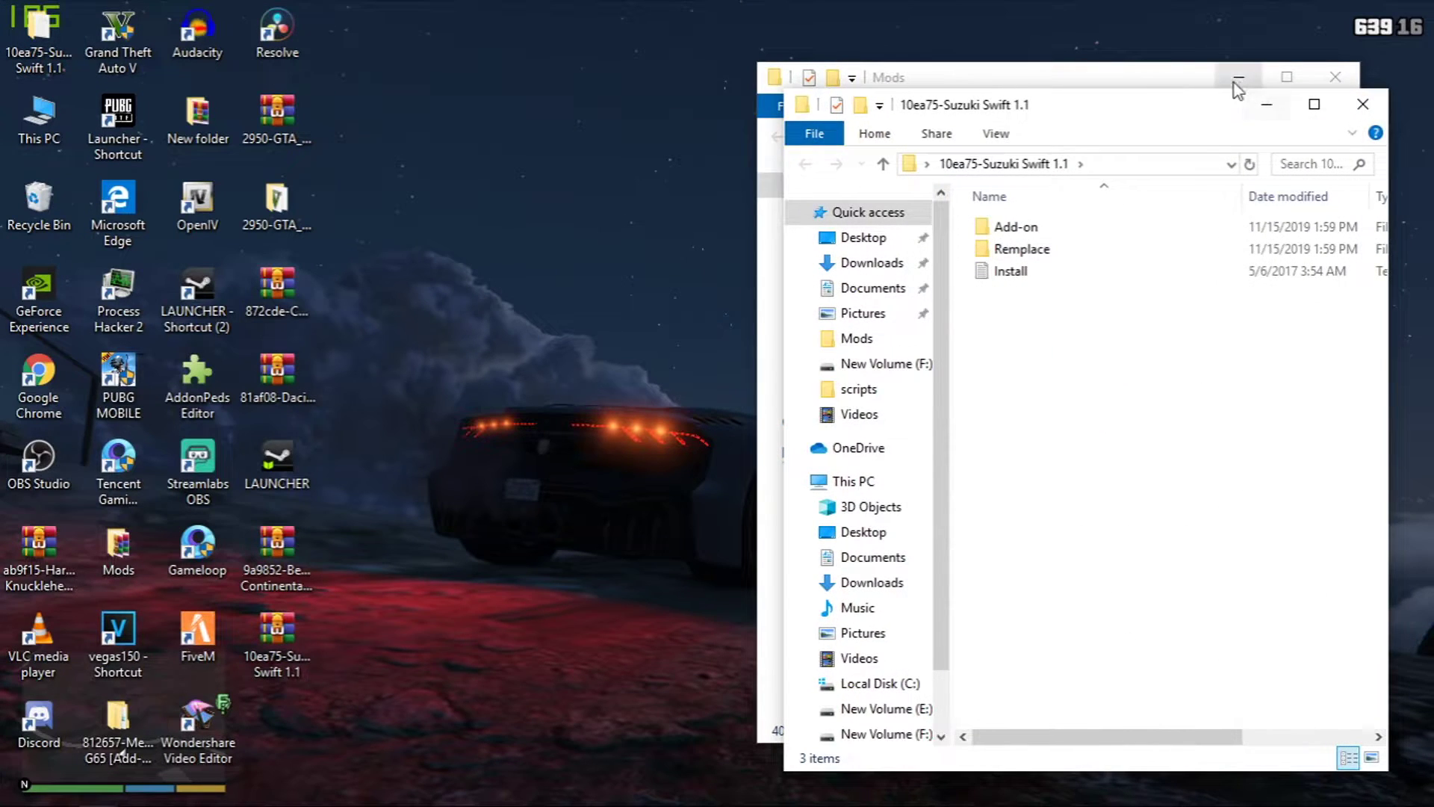
left_click(1233, 83)
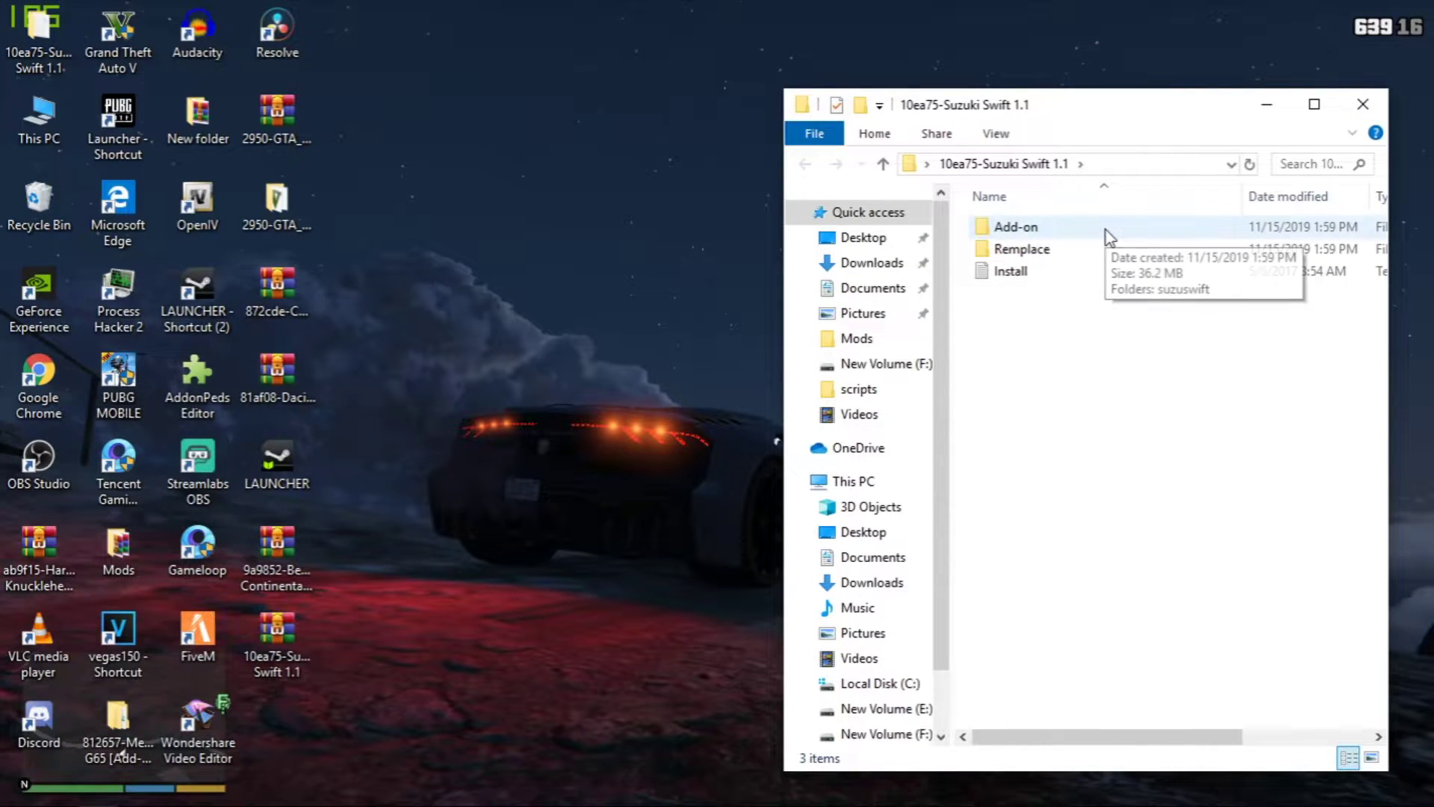
double_click(1090, 250)
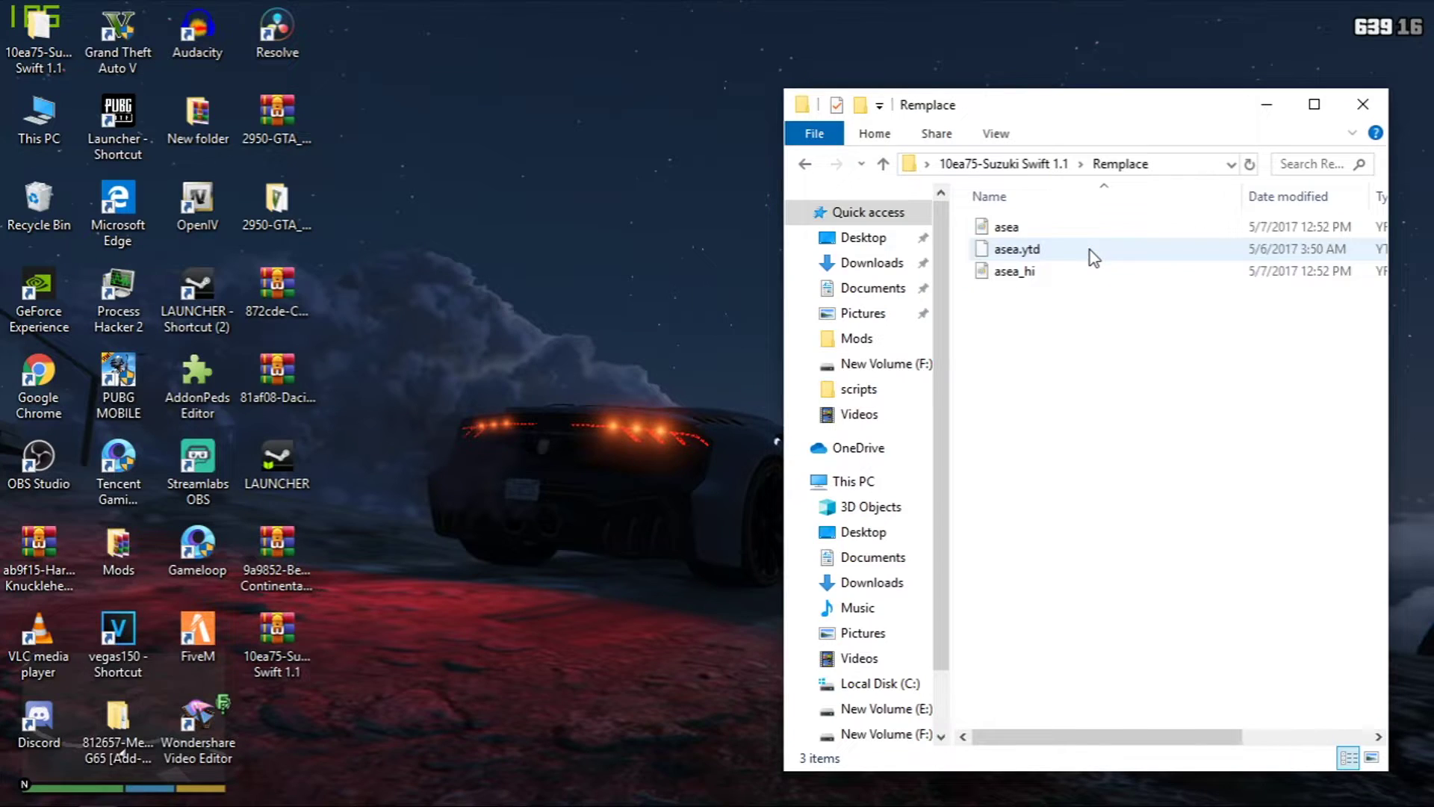
key("BackSpace")
double_click(1083, 228)
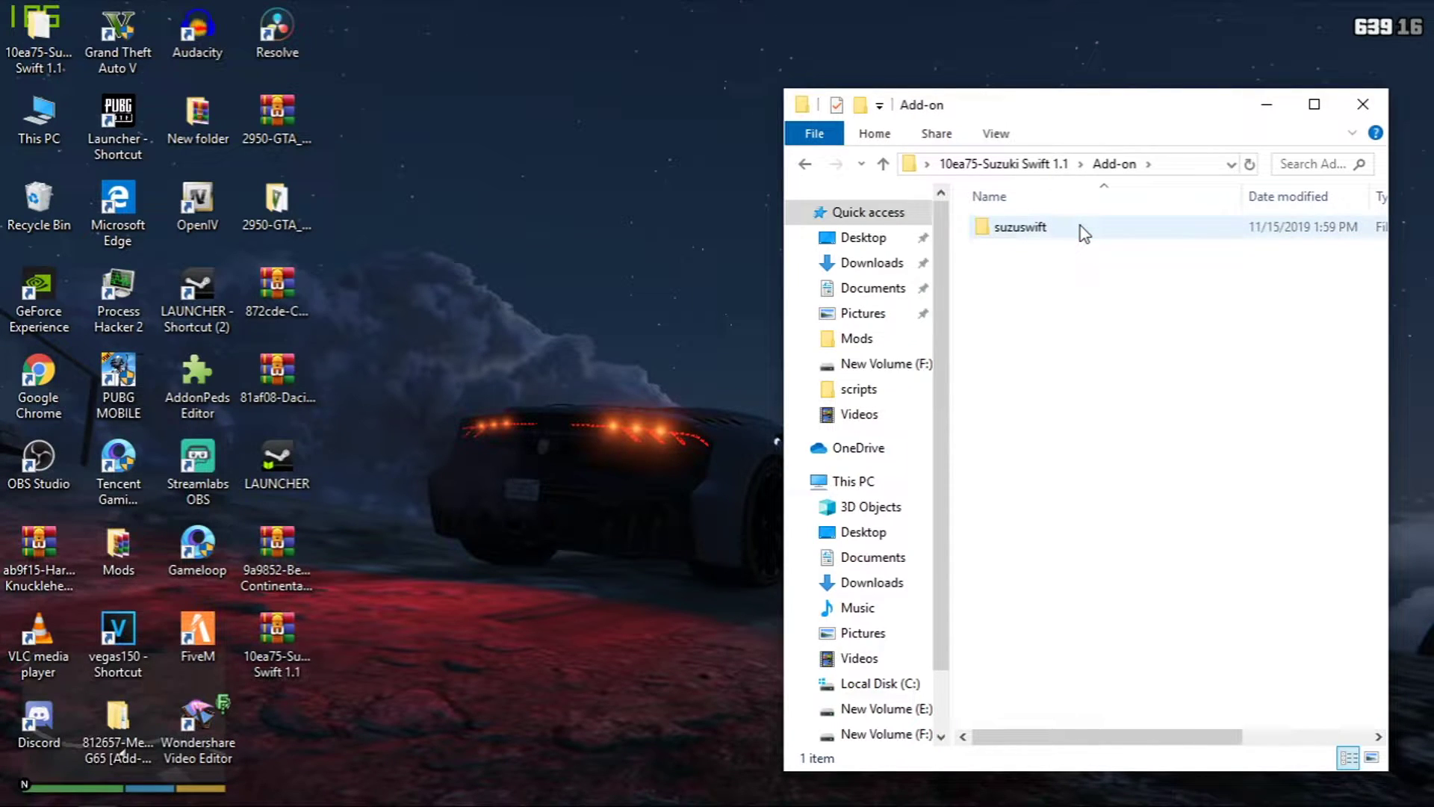
double_click(1083, 228)
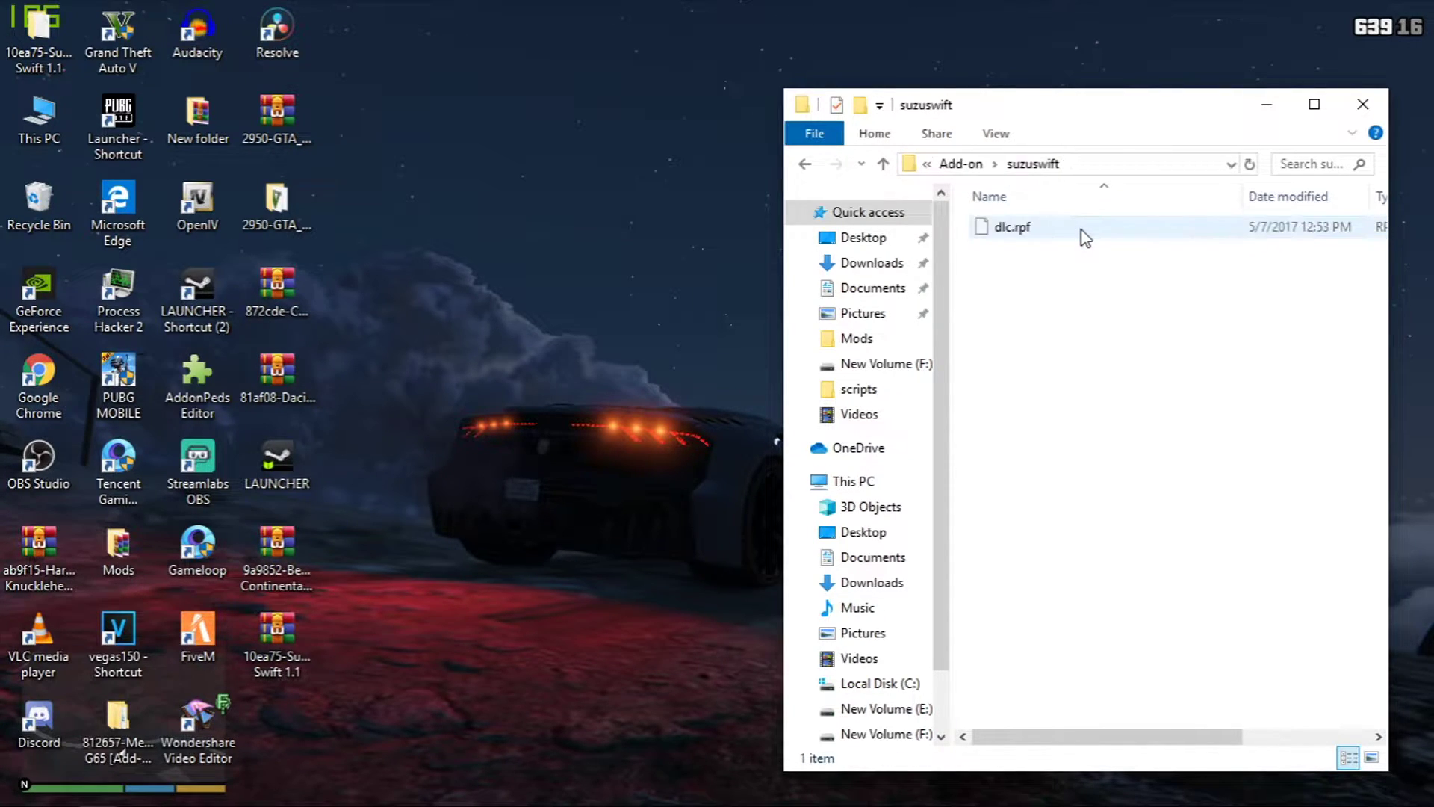
Step: Return to the 10ea75-Suzuki Swift 1.1 folder and open its Install text file in a maximized Notepad window
key("BackSpace")
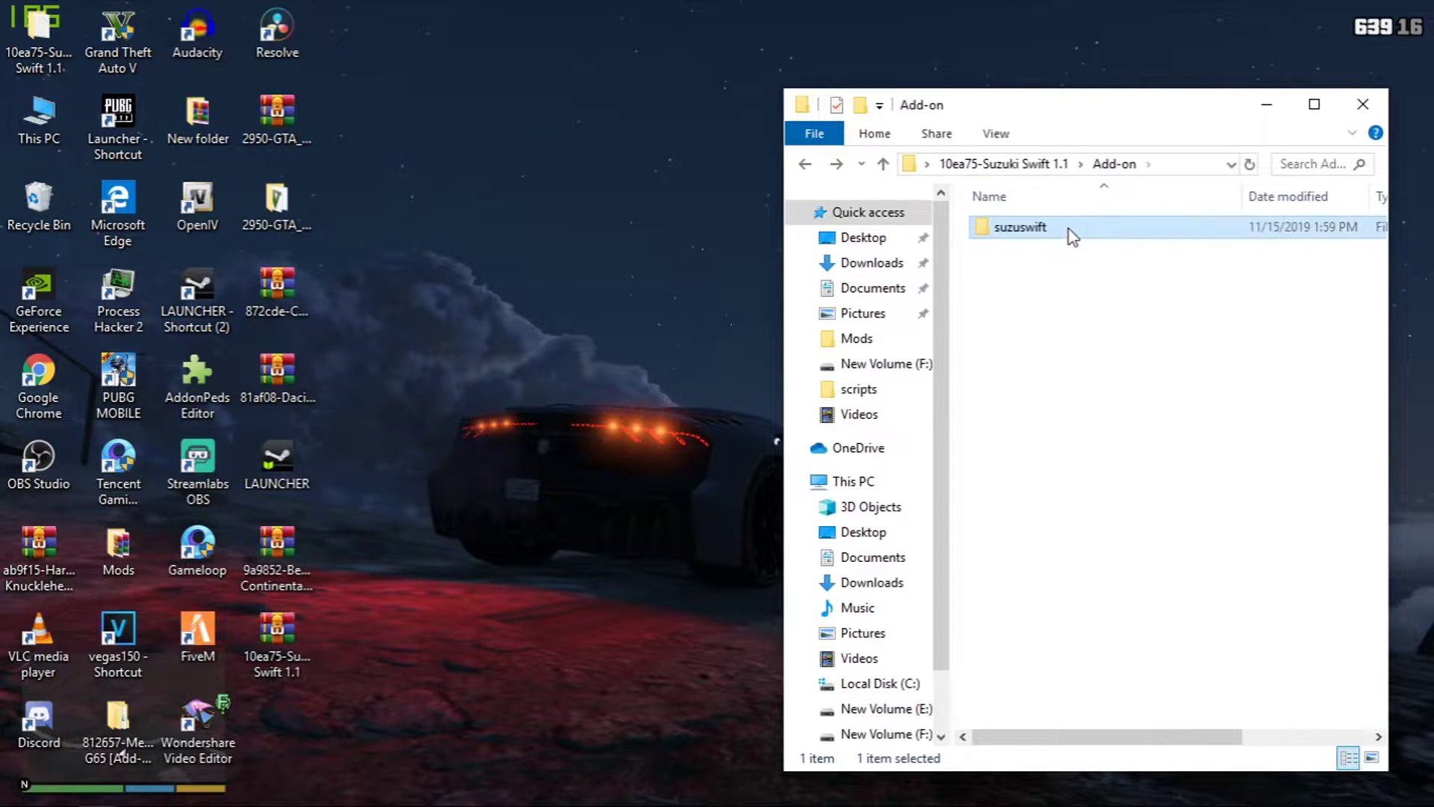
key("BackSpace")
double_click(1042, 269)
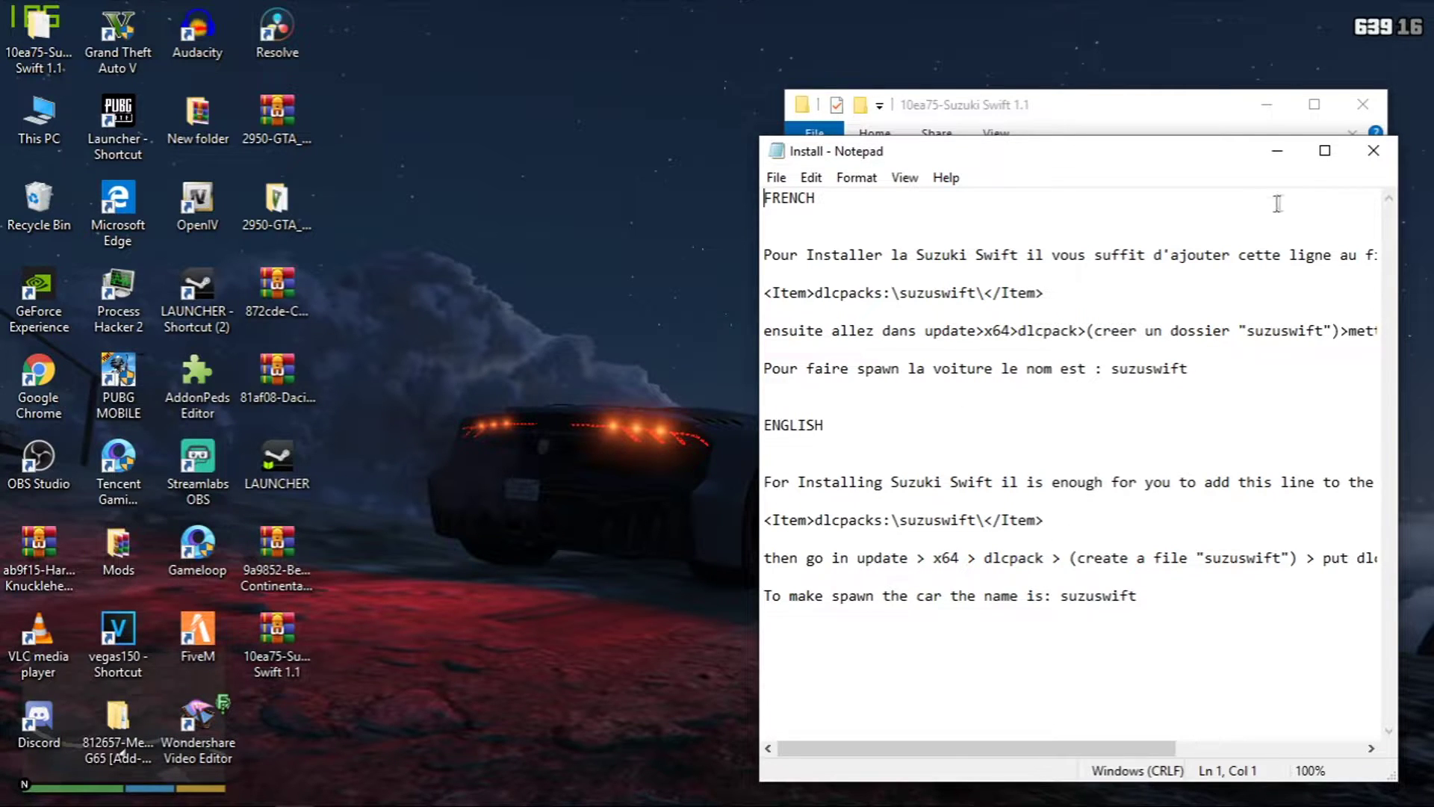
left_click(1317, 153)
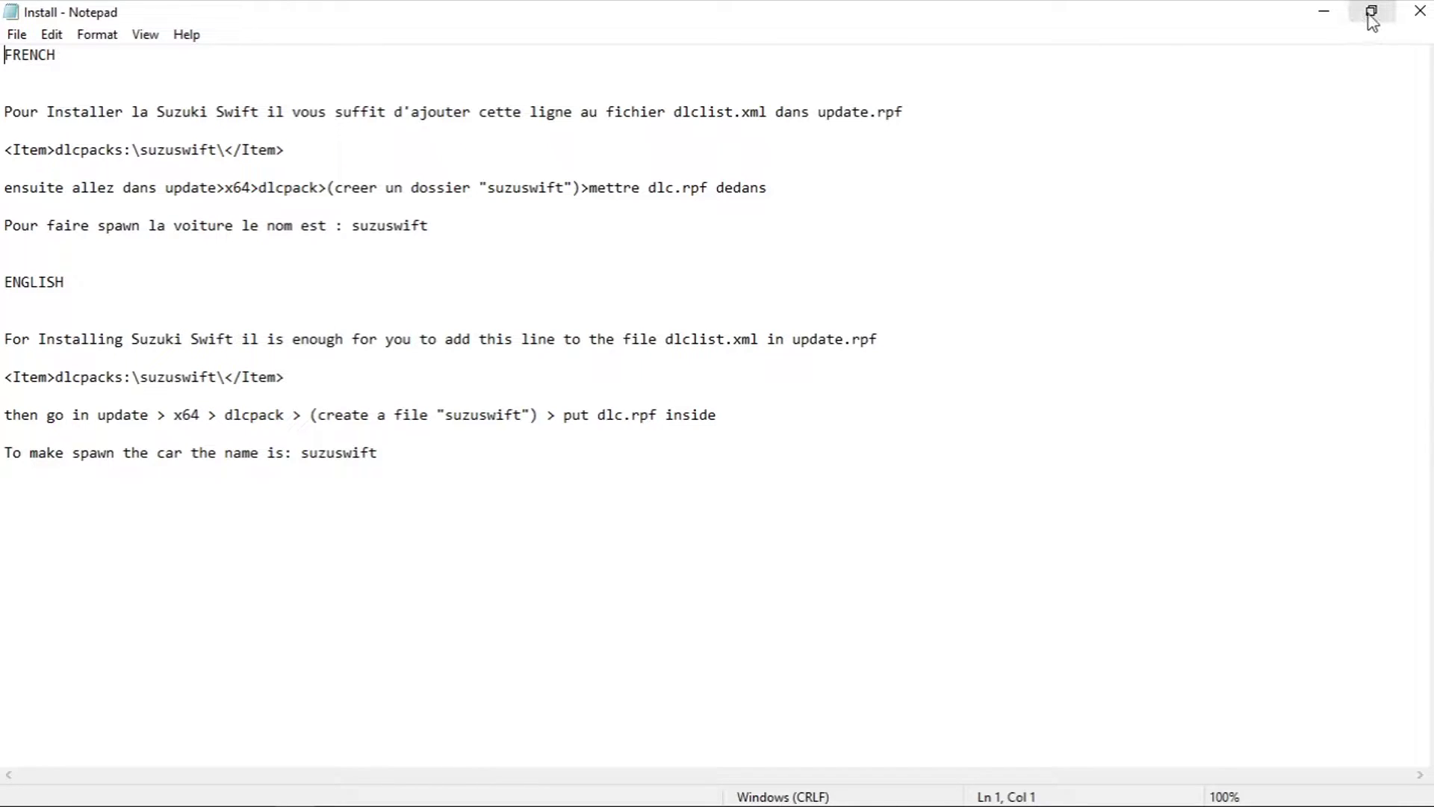
Step: Minimize the Install notes, launch OpenIV for Grand Theft Auto V on Windows, and place its window beside the mod folder
left_click(1324, 12)
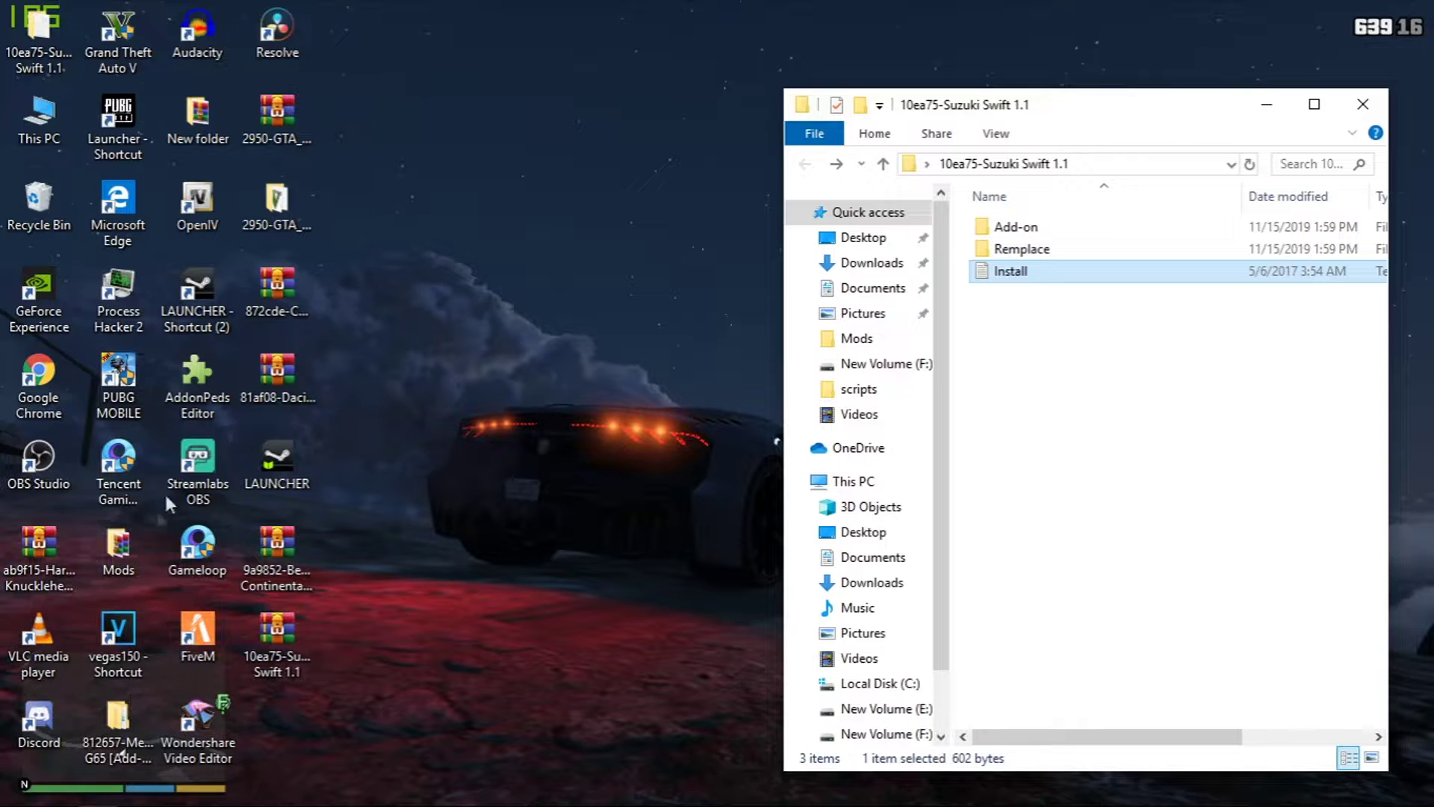
left_click(213, 217)
left_click(278, 217, "ctrl")
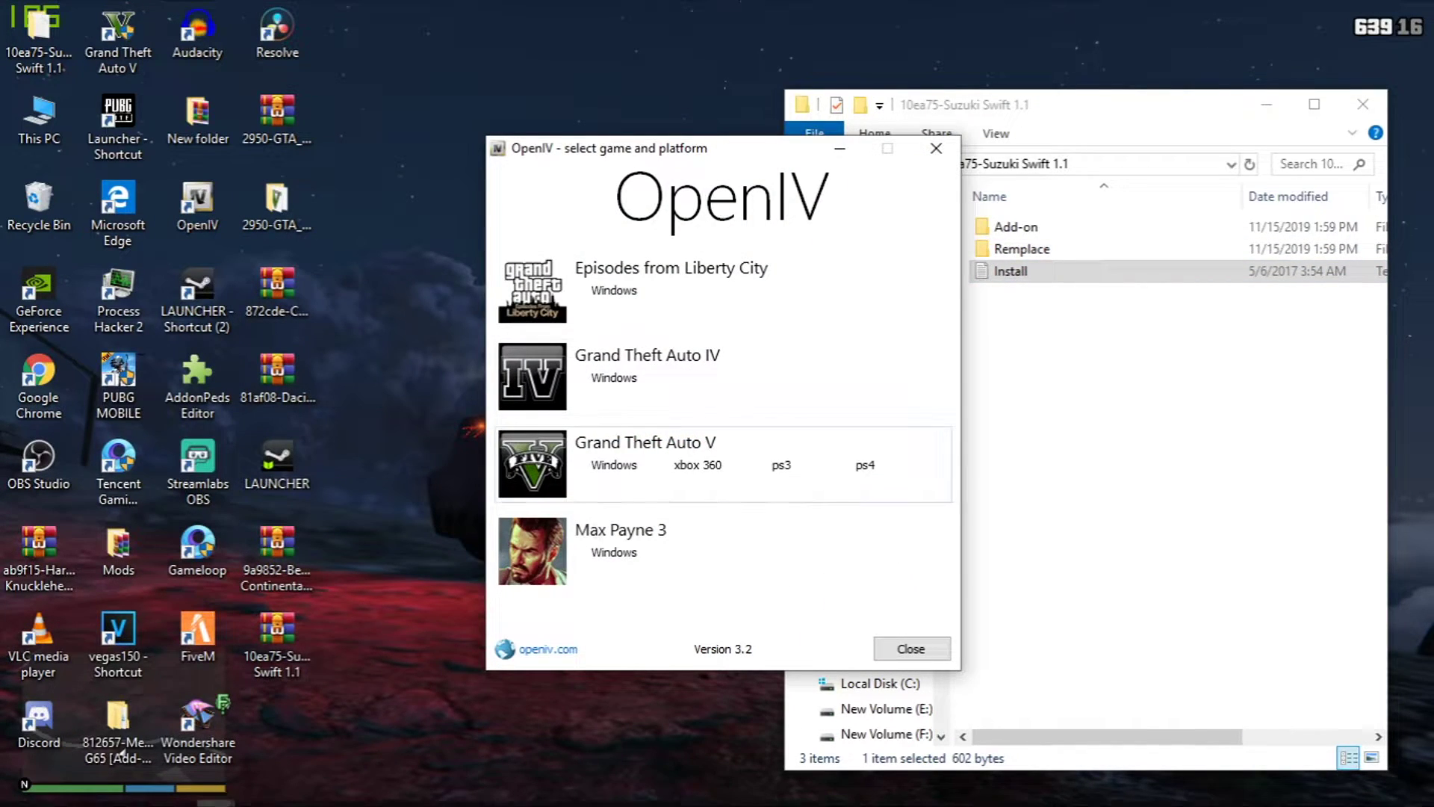
left_click(935, 148)
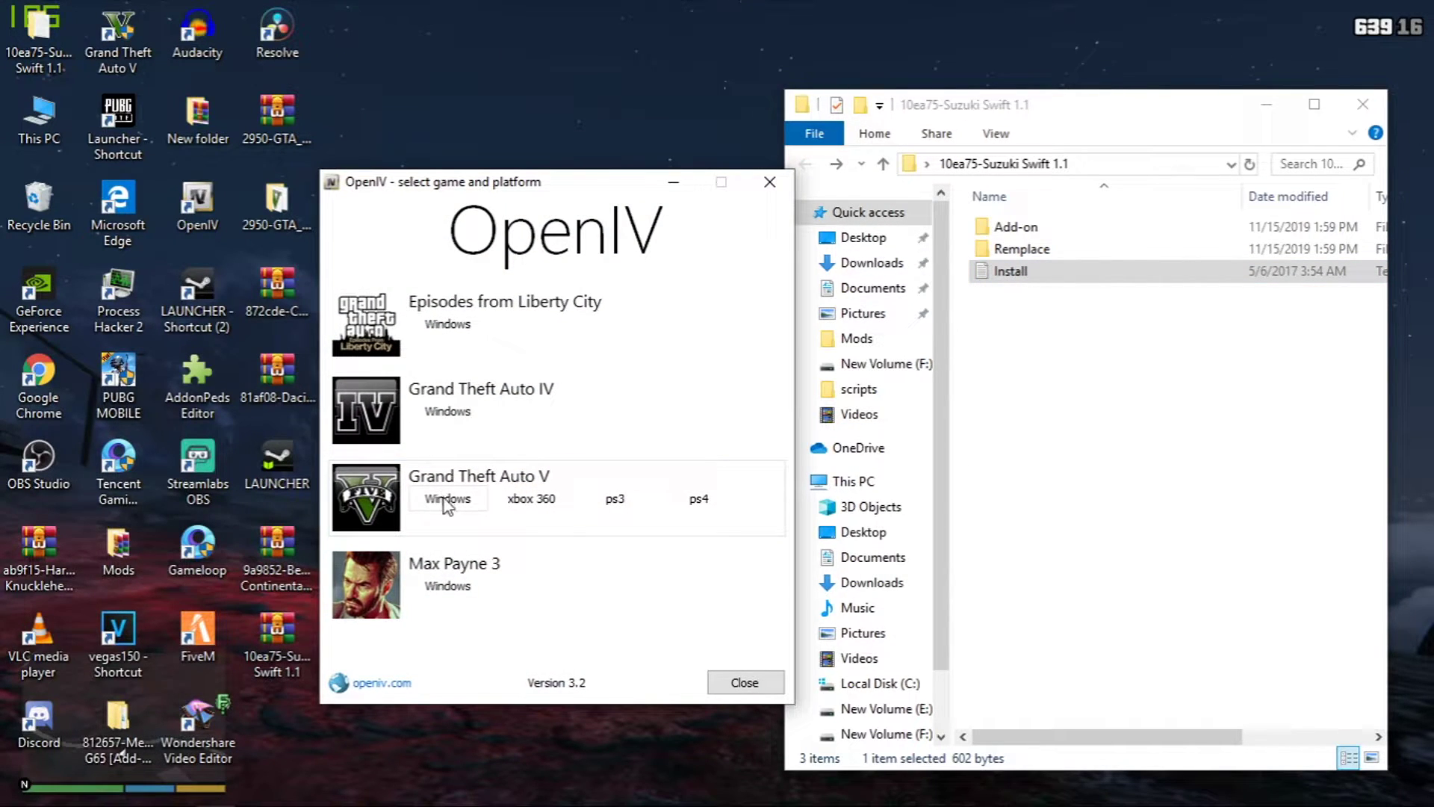
left_click(446, 499)
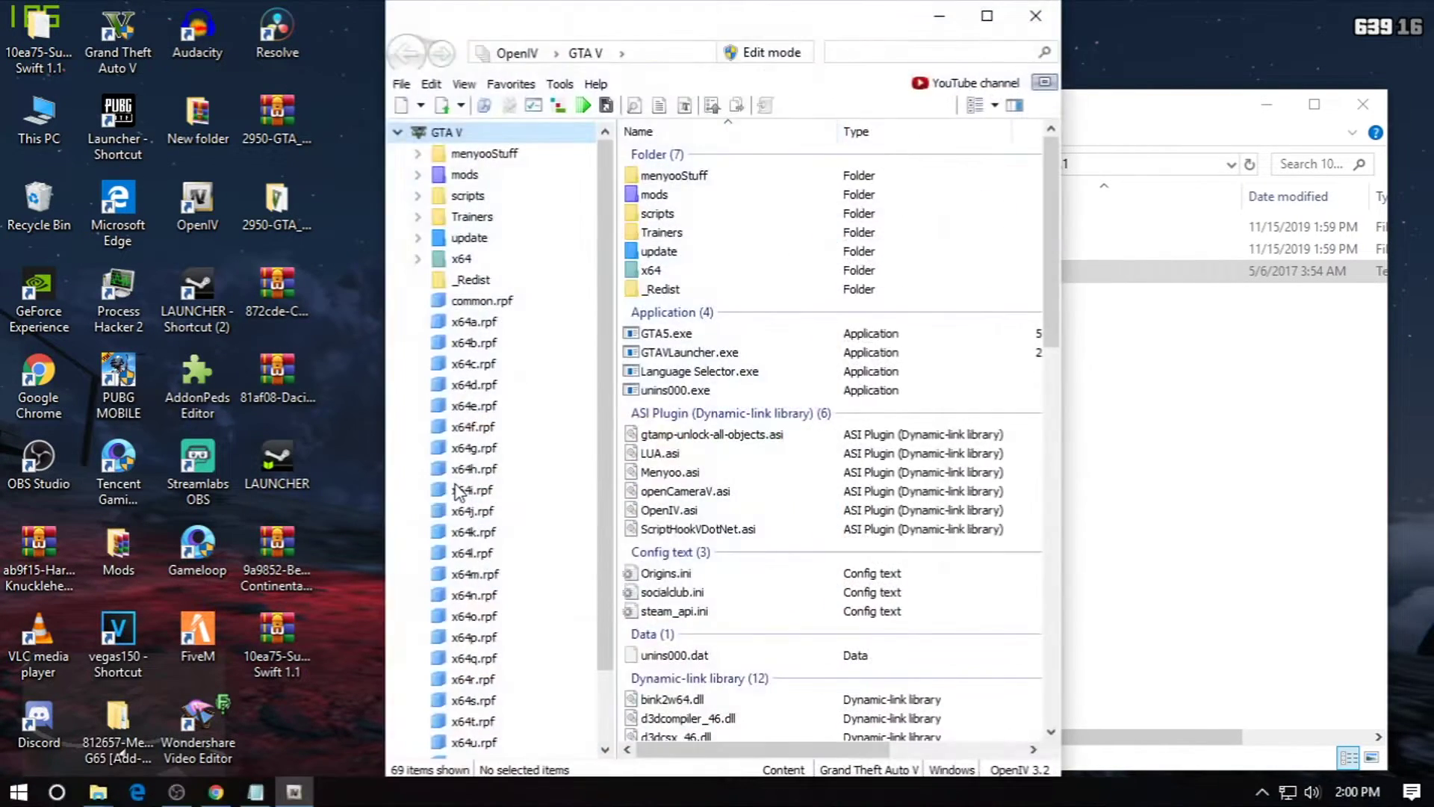
left_click_drag(720, 33, 415, 33)
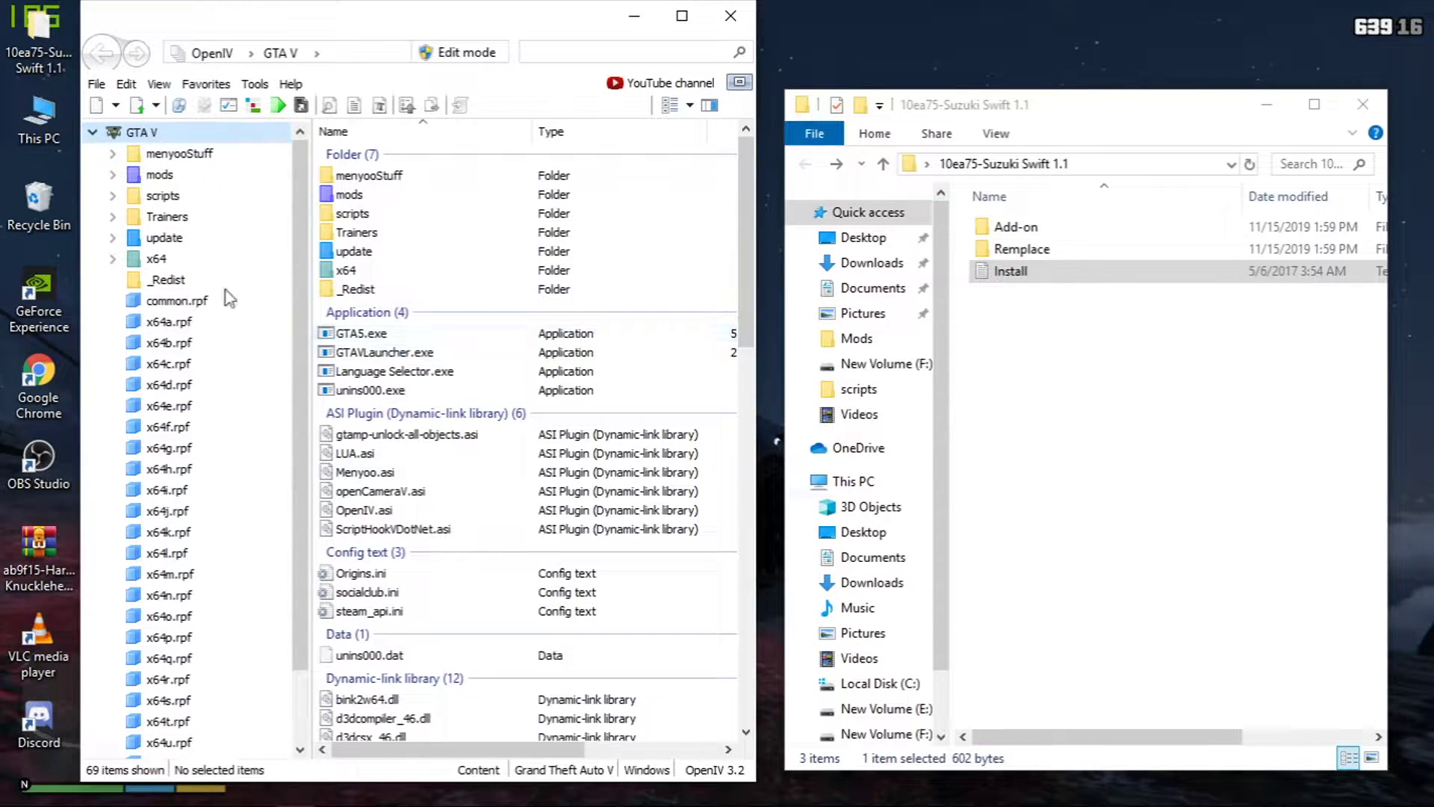
Step: Look into the mods and scripts folders, check the installed plugins in the ASI Manager, and return to the mods folder
left_click(172, 179)
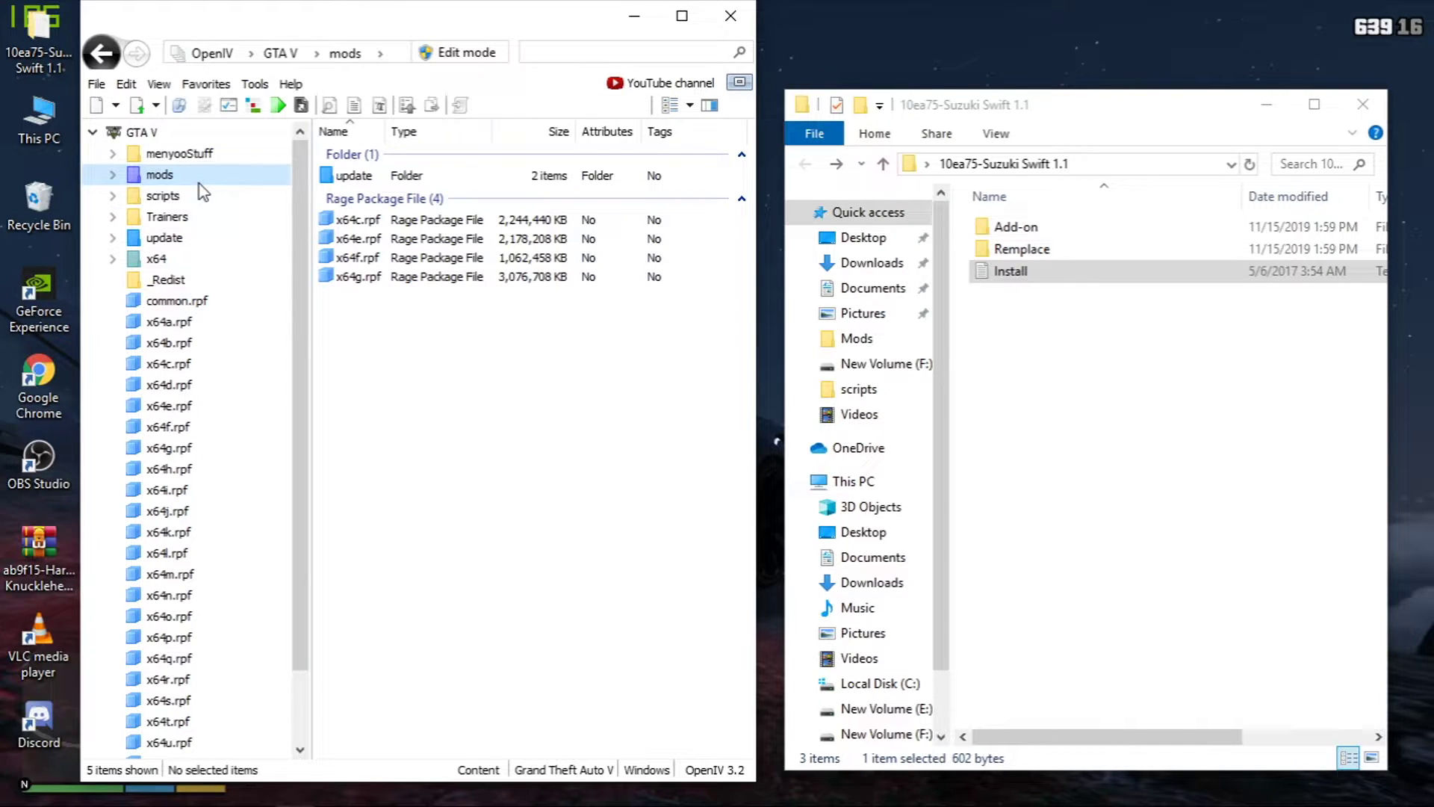
left_click(238, 194)
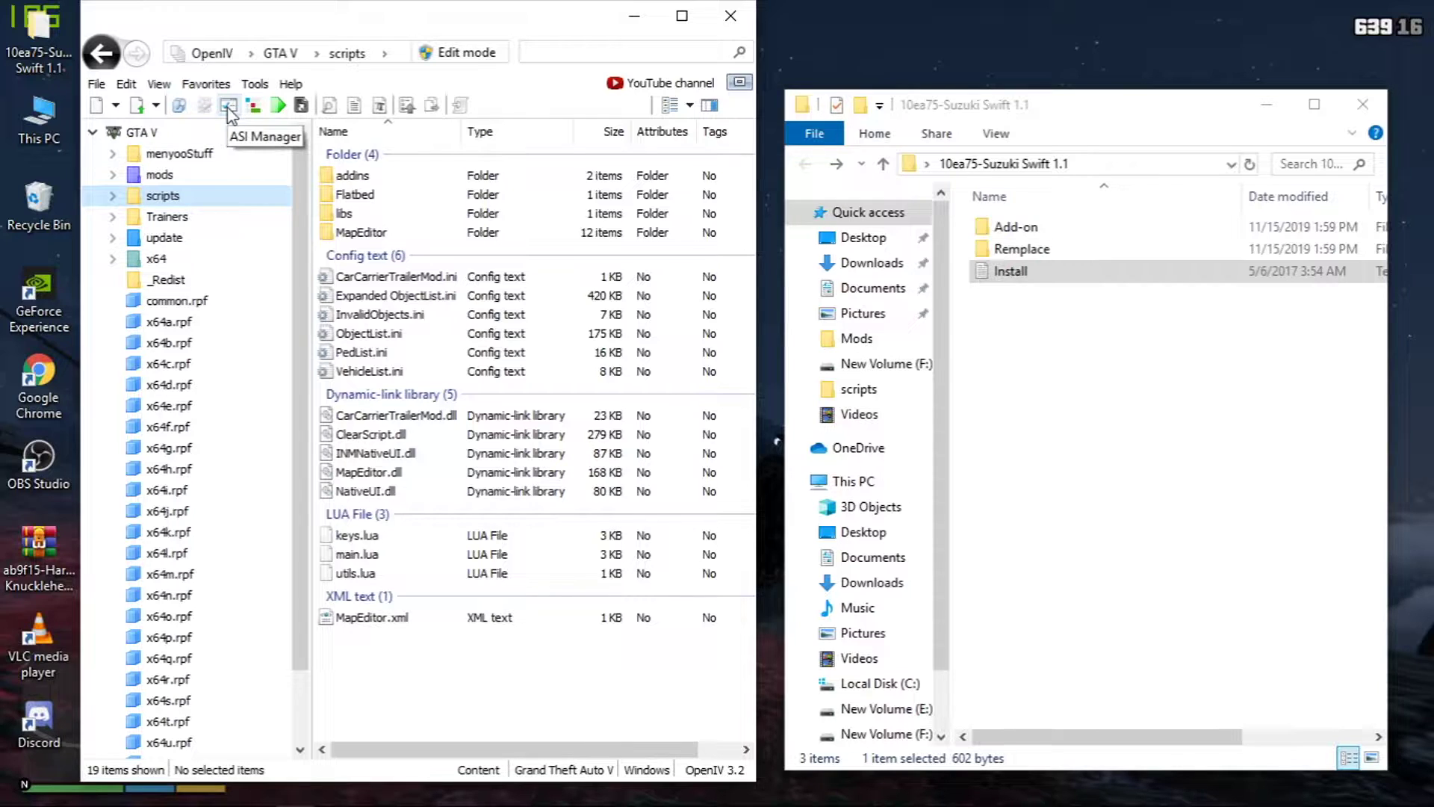
left_click(229, 107)
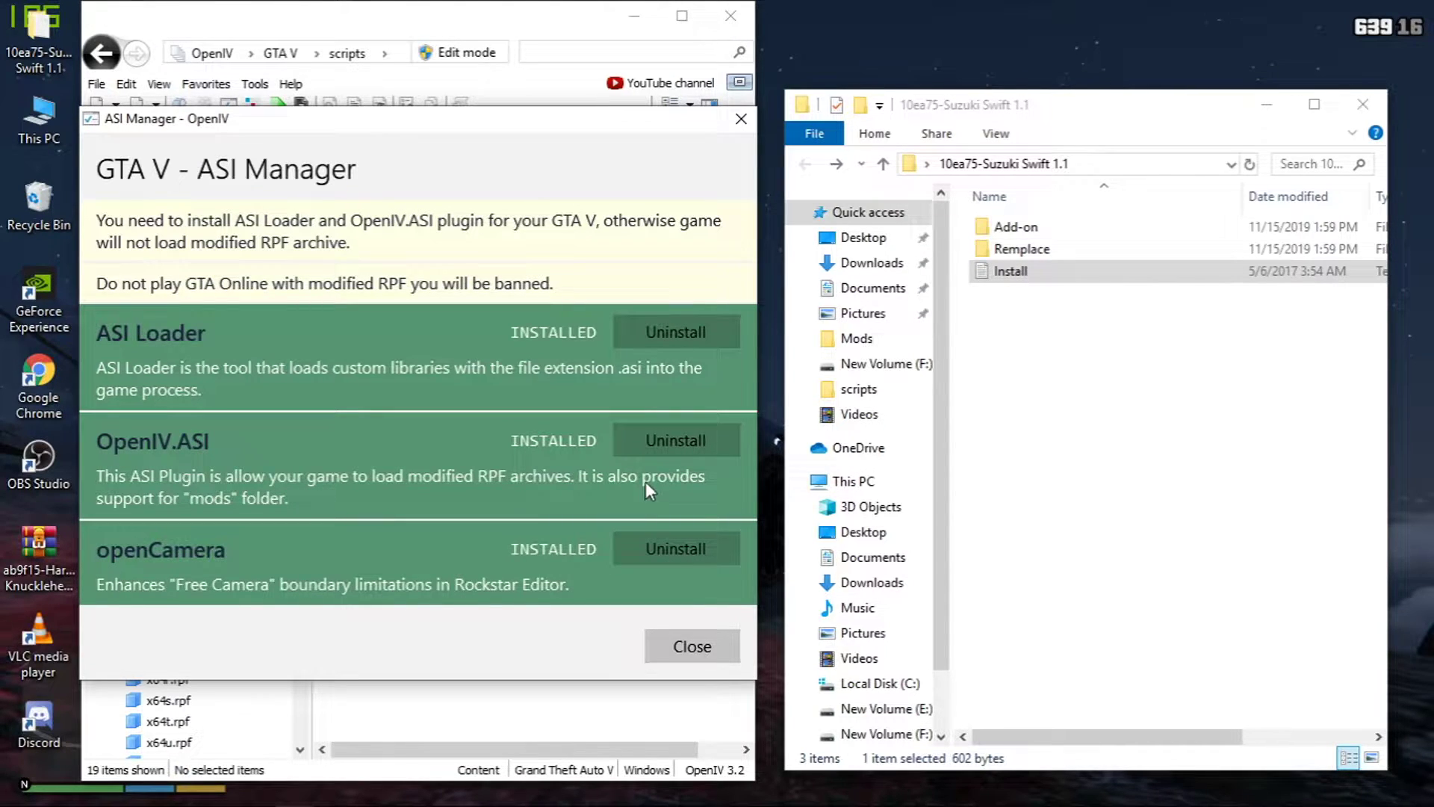
left_click(741, 119)
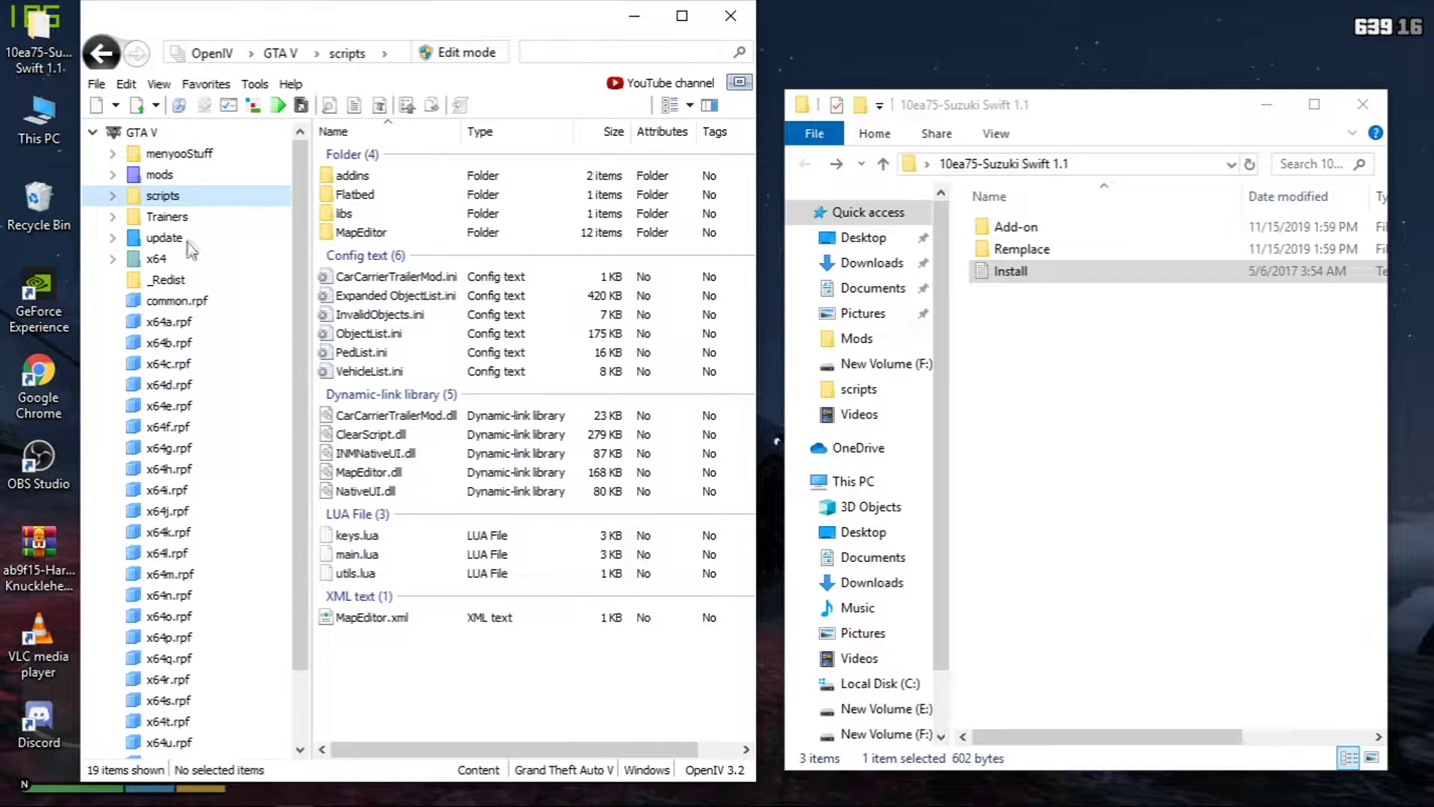
left_click(181, 178)
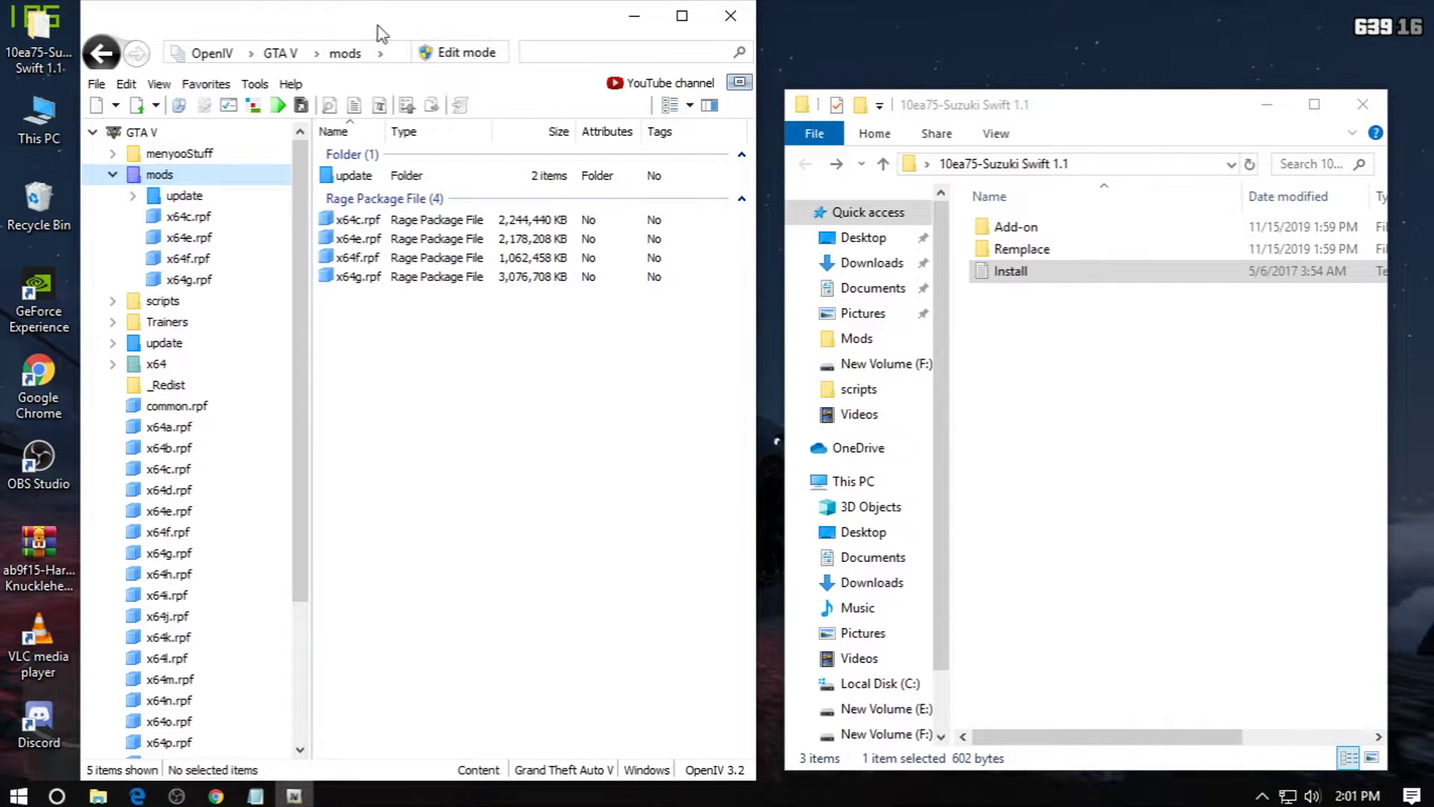
Step: Open the Grand Theft Auto V installation folder through the desktop shortcut's file location and examine the options for its update folder
left_click_drag(378, 38, 510, 39)
right_click(145, 55)
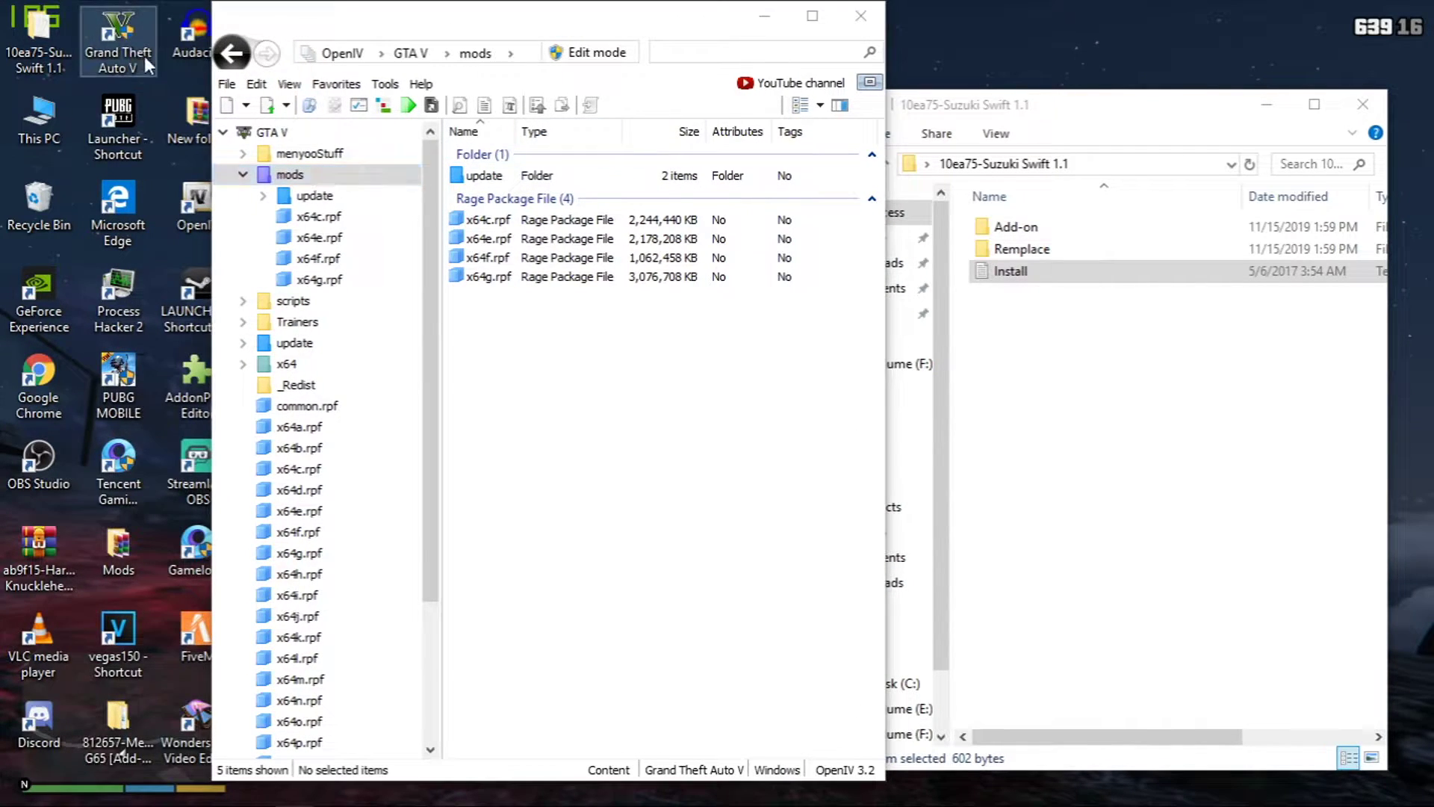
left_click(258, 96)
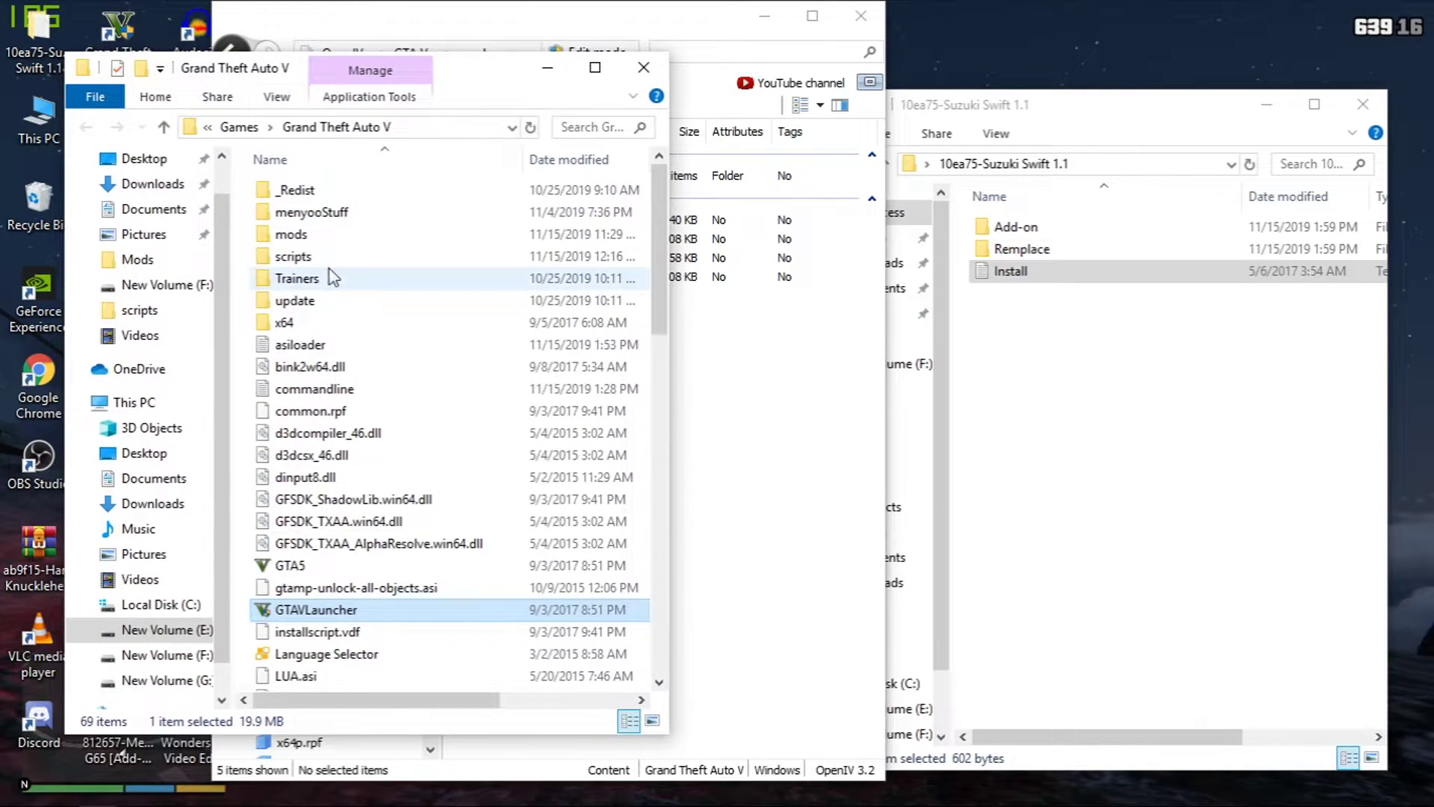
left_click(302, 305)
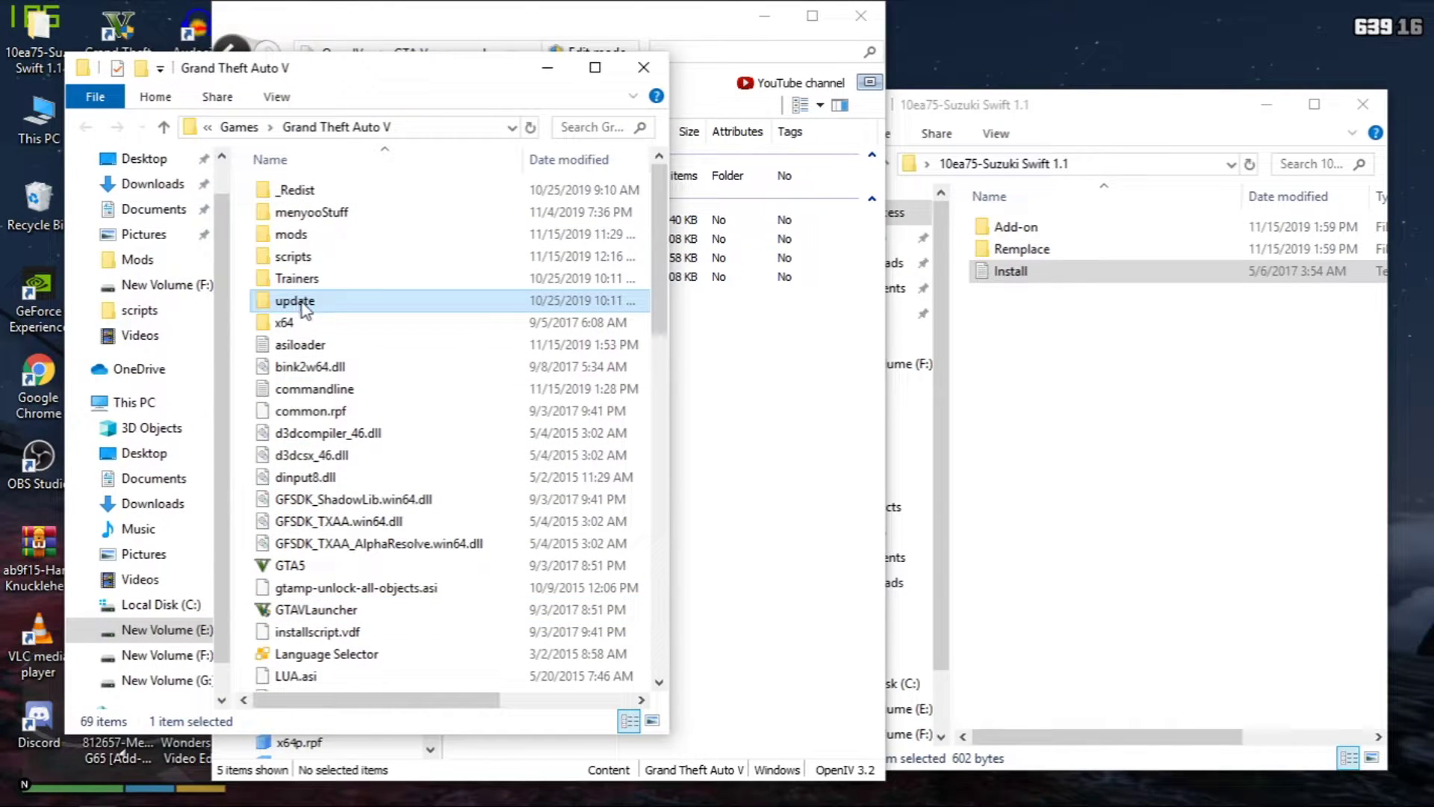
right_click(305, 306)
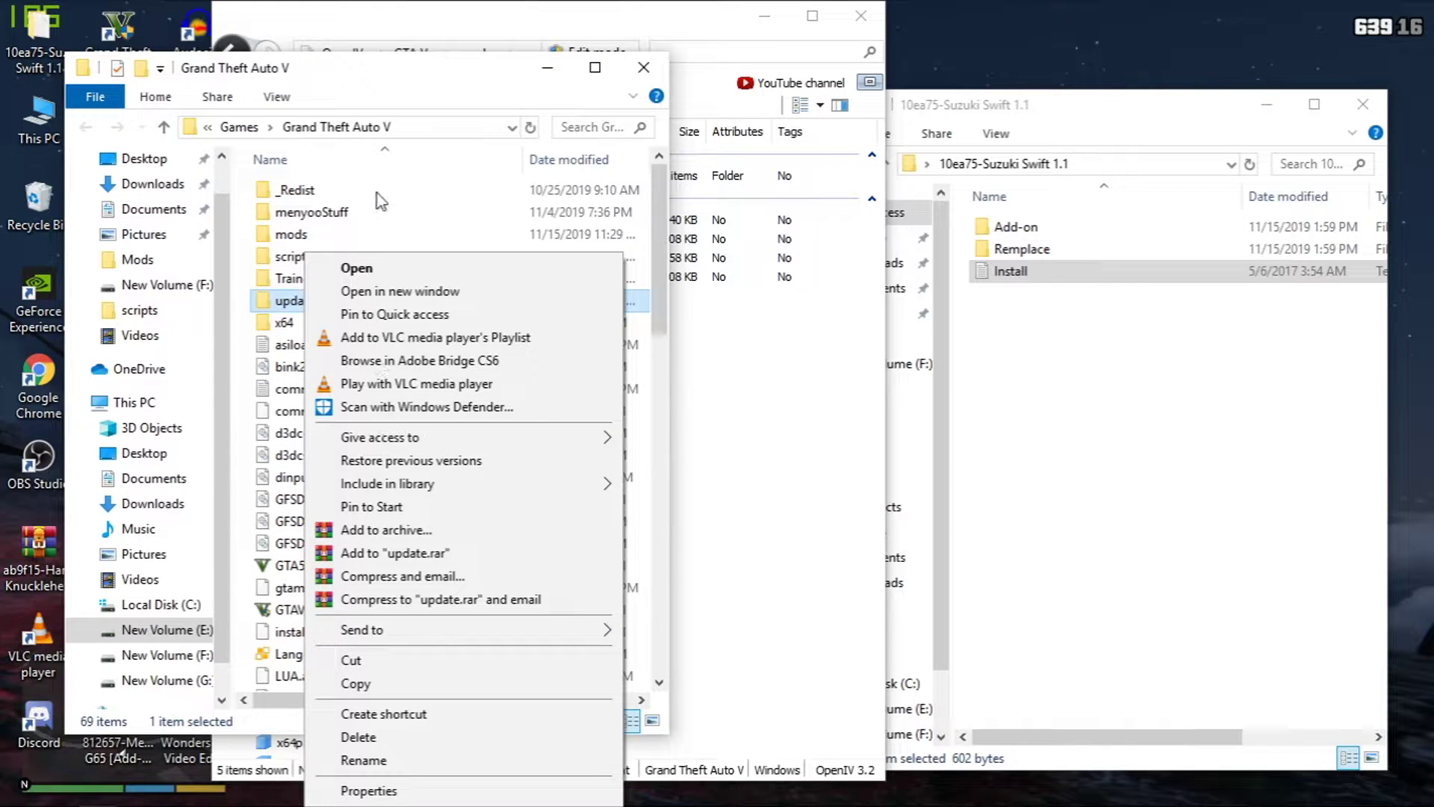
left_click(358, 213)
Step: Look inside the installation's mods folder, check where the update folder can be pasted, and close the File Explorer window
left_click(348, 236)
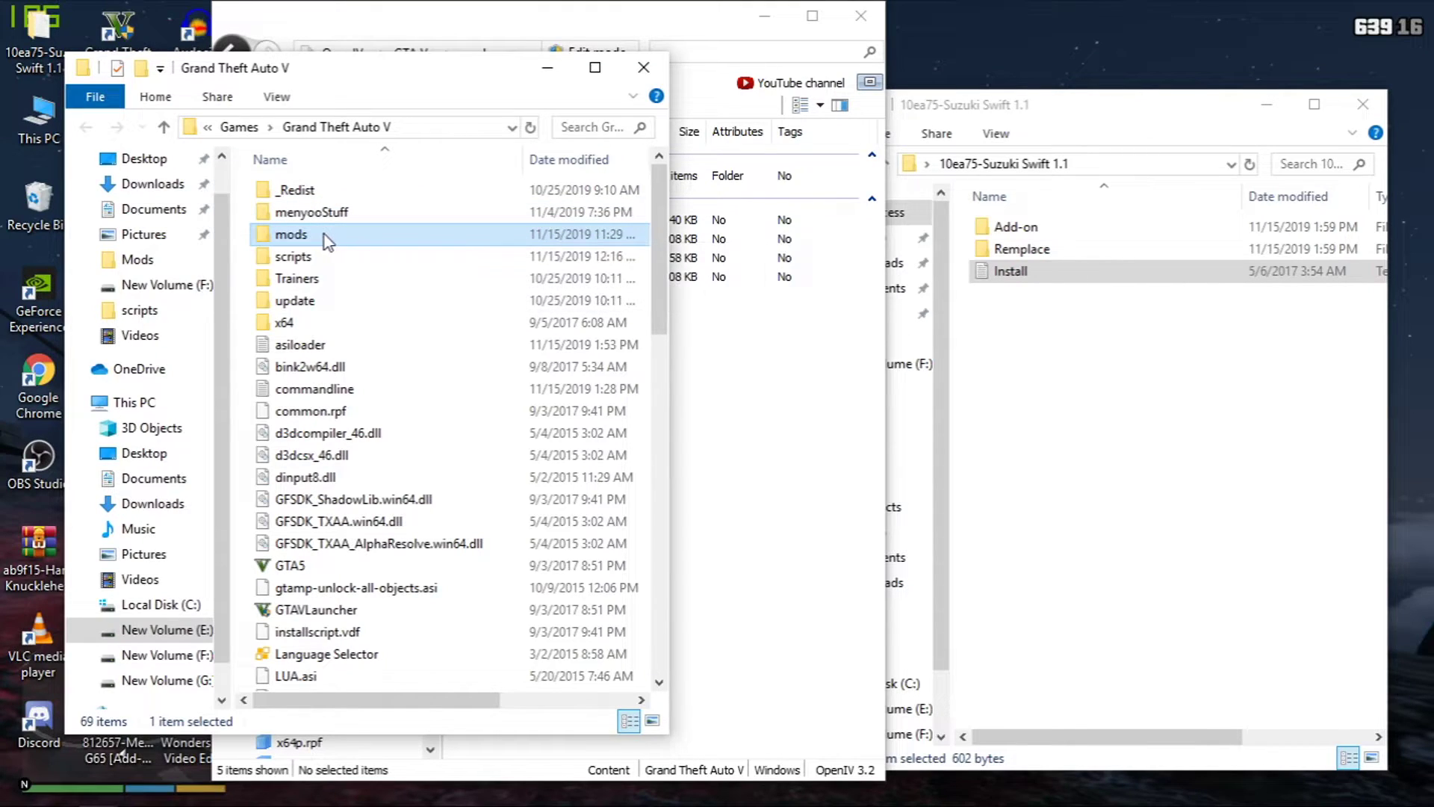
double_click(324, 234)
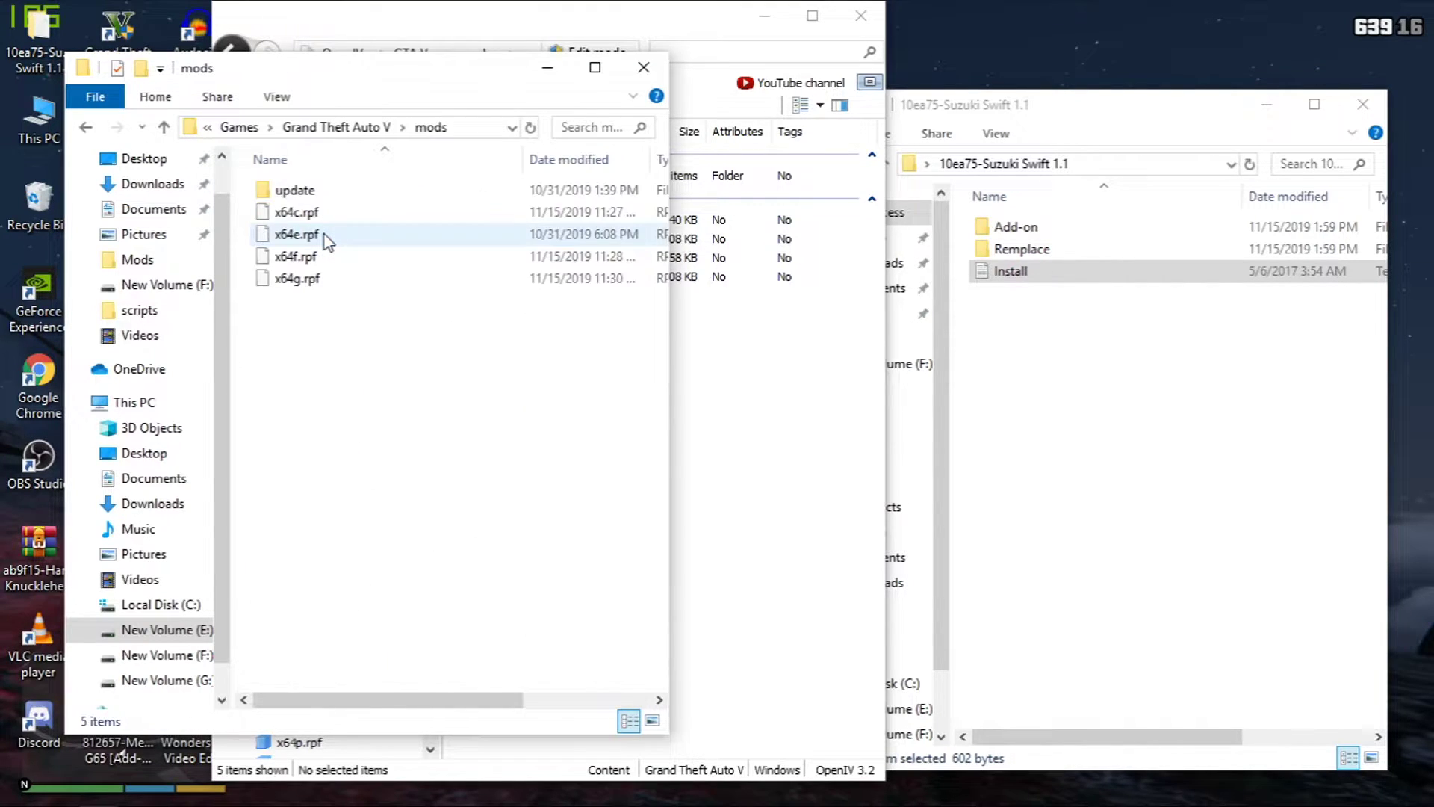
right_click(325, 390)
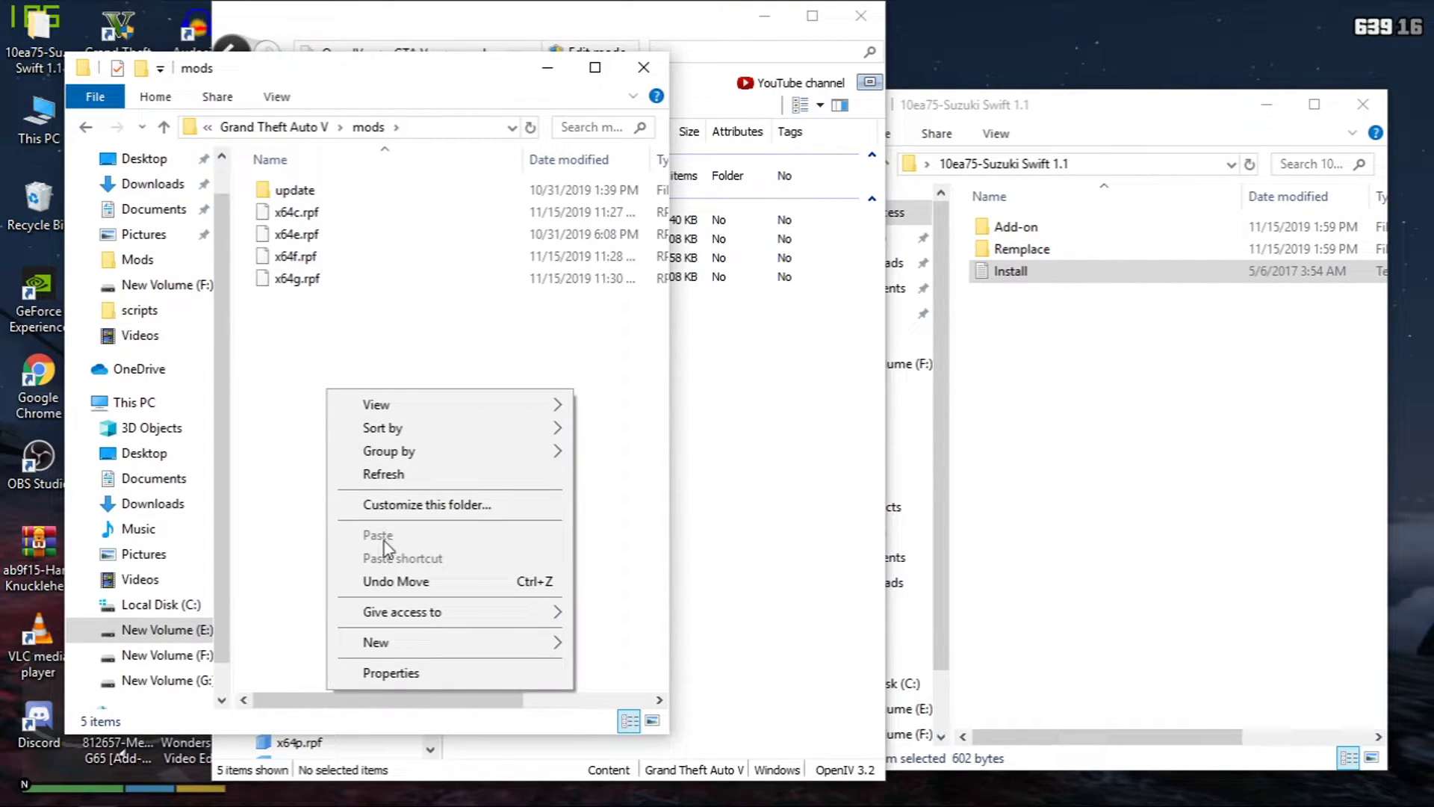
left_click(314, 373)
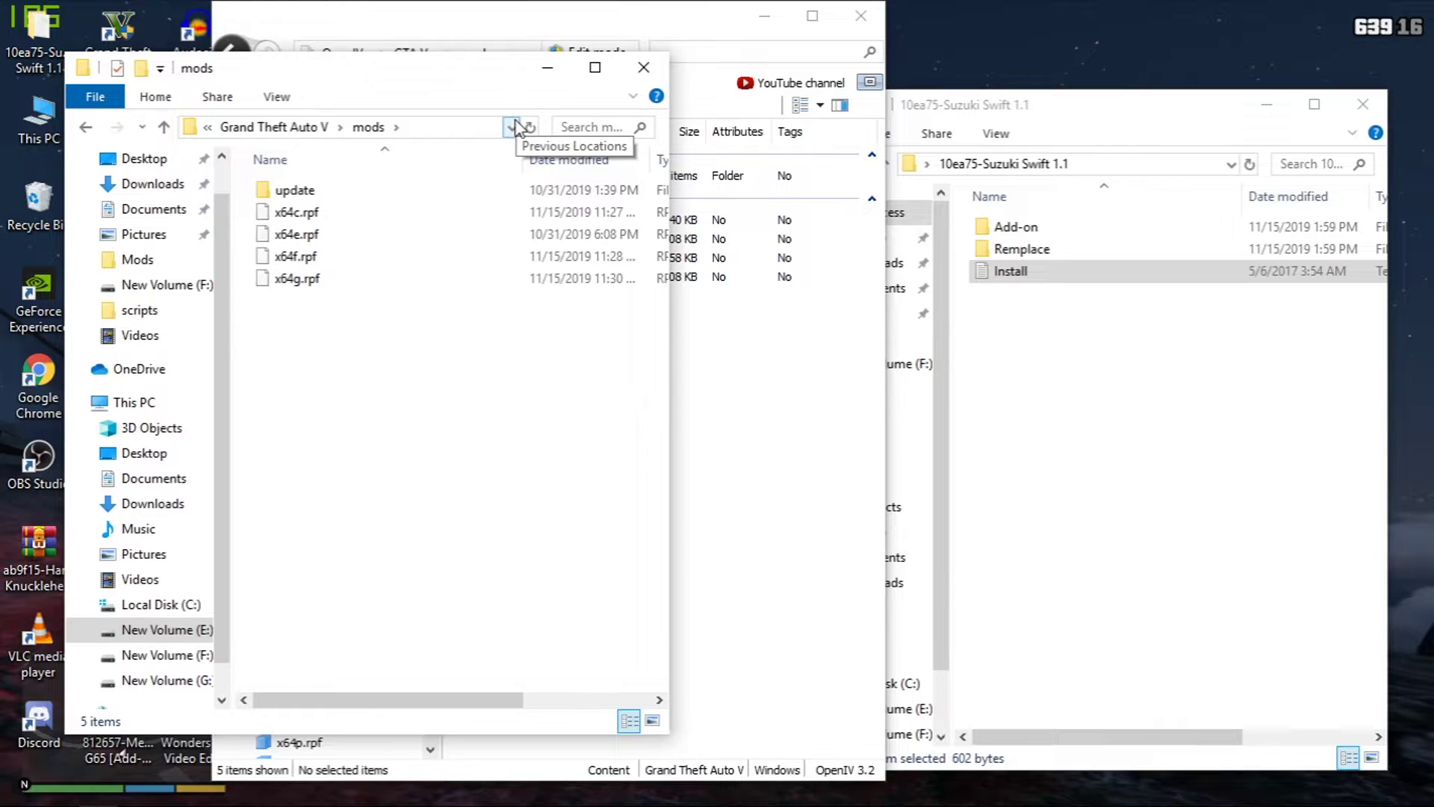
key("alt+F4")
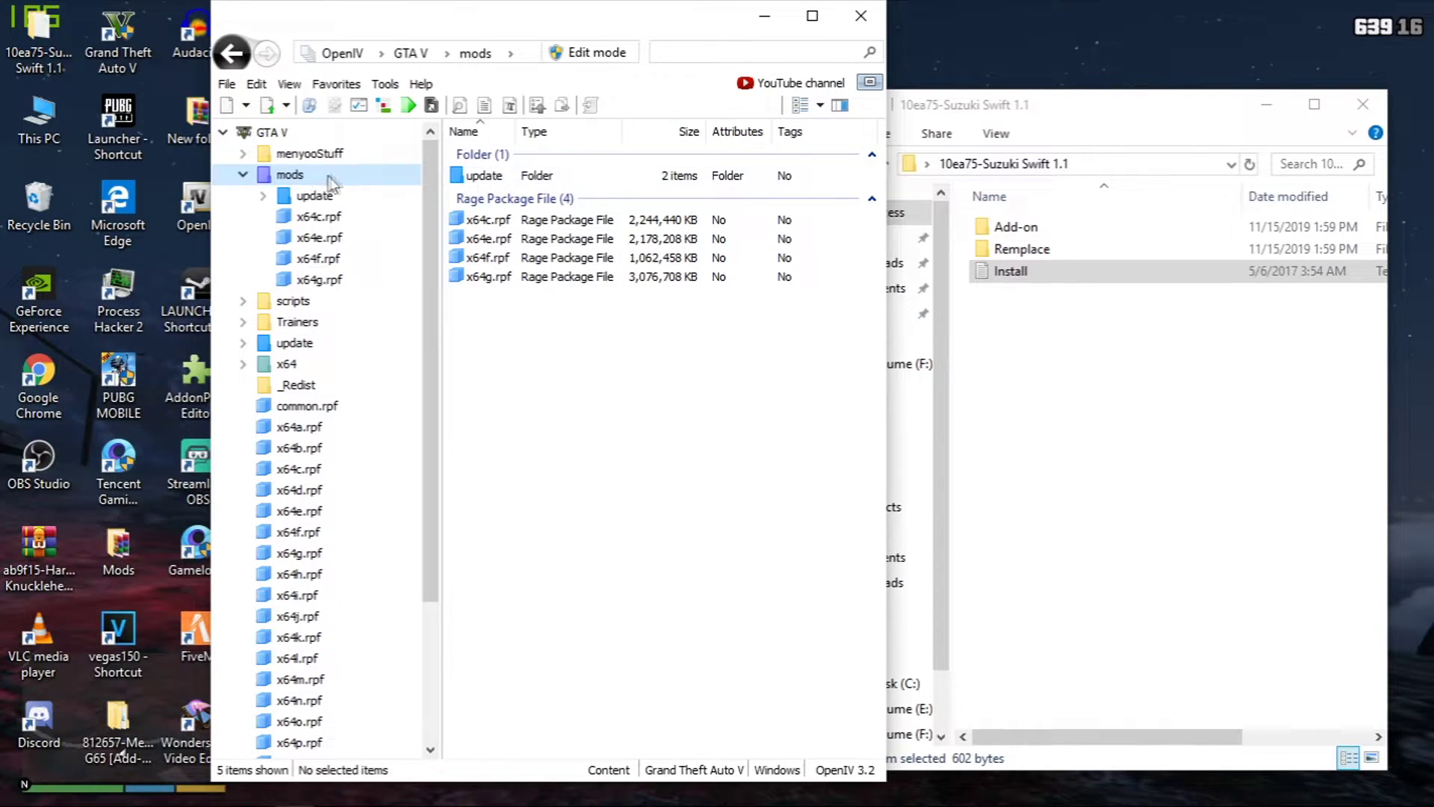
Step: Open mods\update\x64\dlcpacks in OpenIV and turn on edit mode, accepting that changes are saved automatically
left_click(243, 174)
left_click(243, 174)
left_click(469, 179)
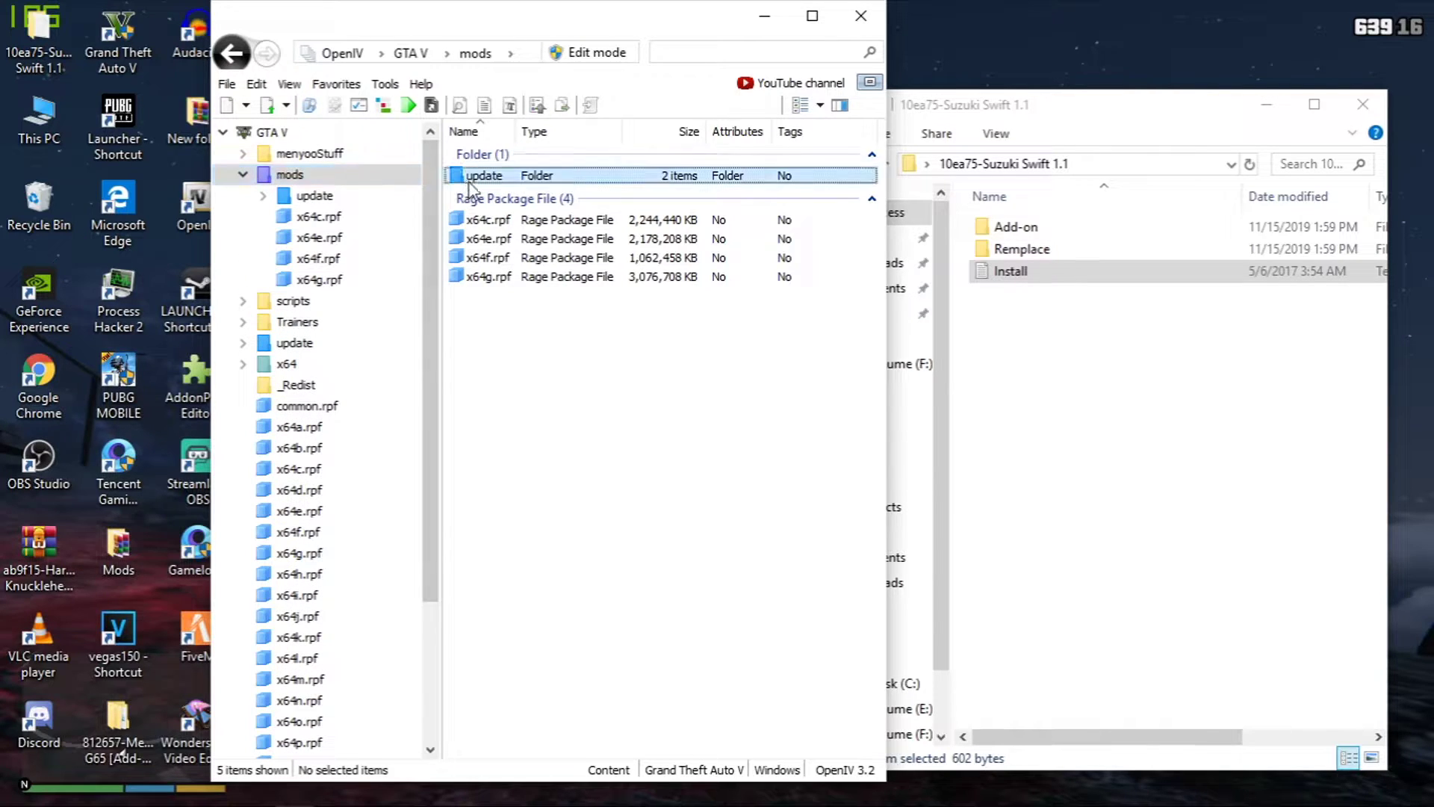
double_click(469, 179)
double_click(470, 177)
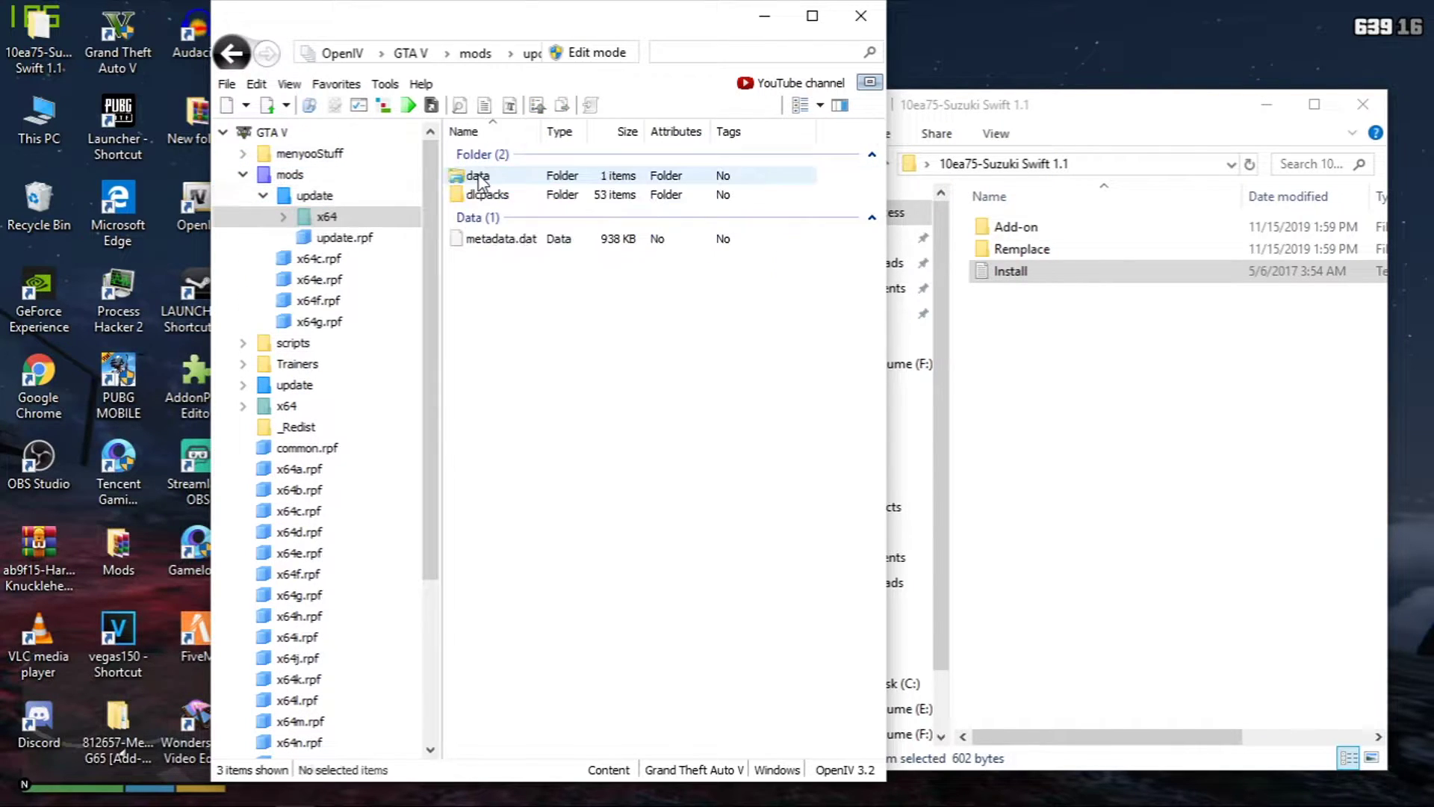
double_click(529, 193)
scroll(676, 247, "down", 1)
scroll(676, 247, "down", 1)
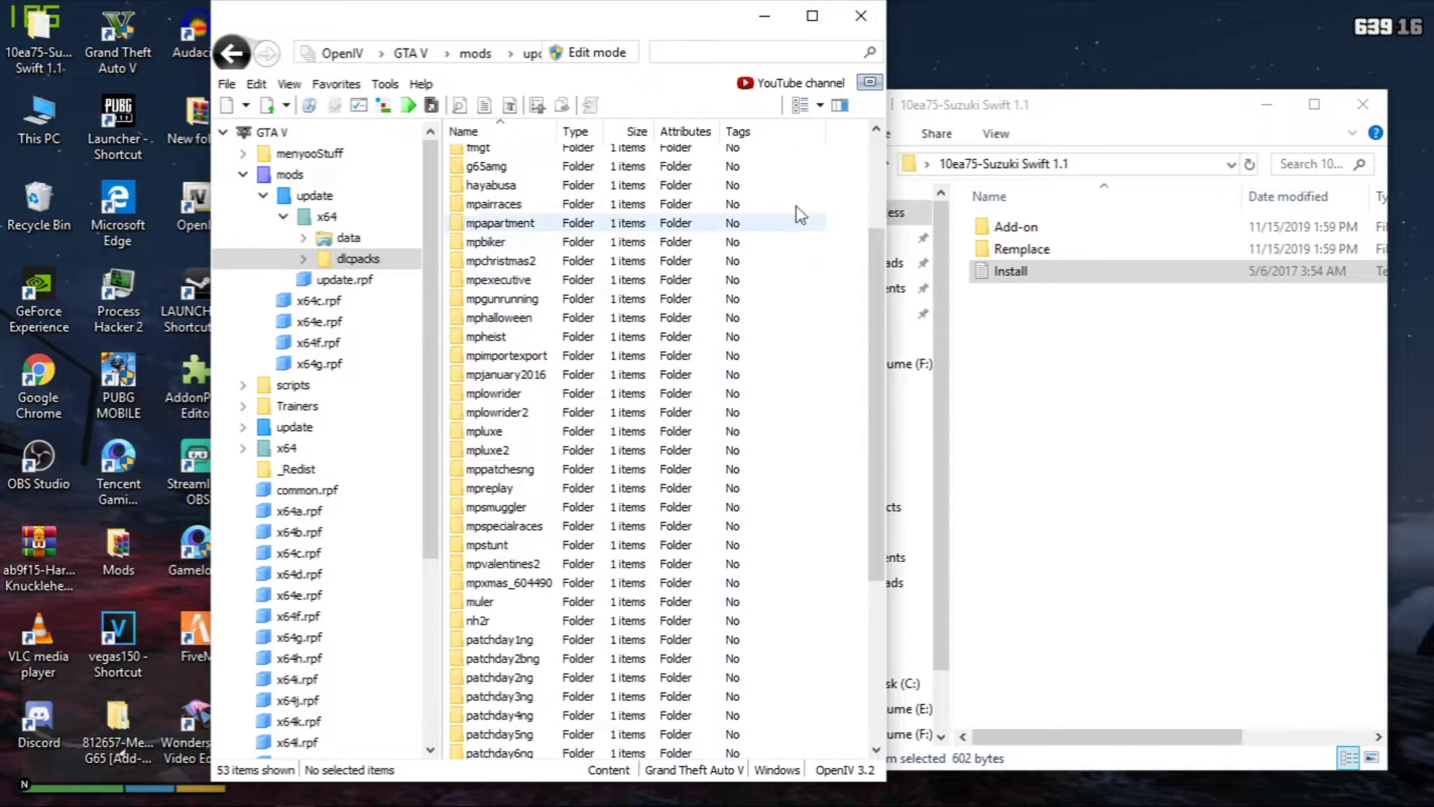
left_click(594, 52)
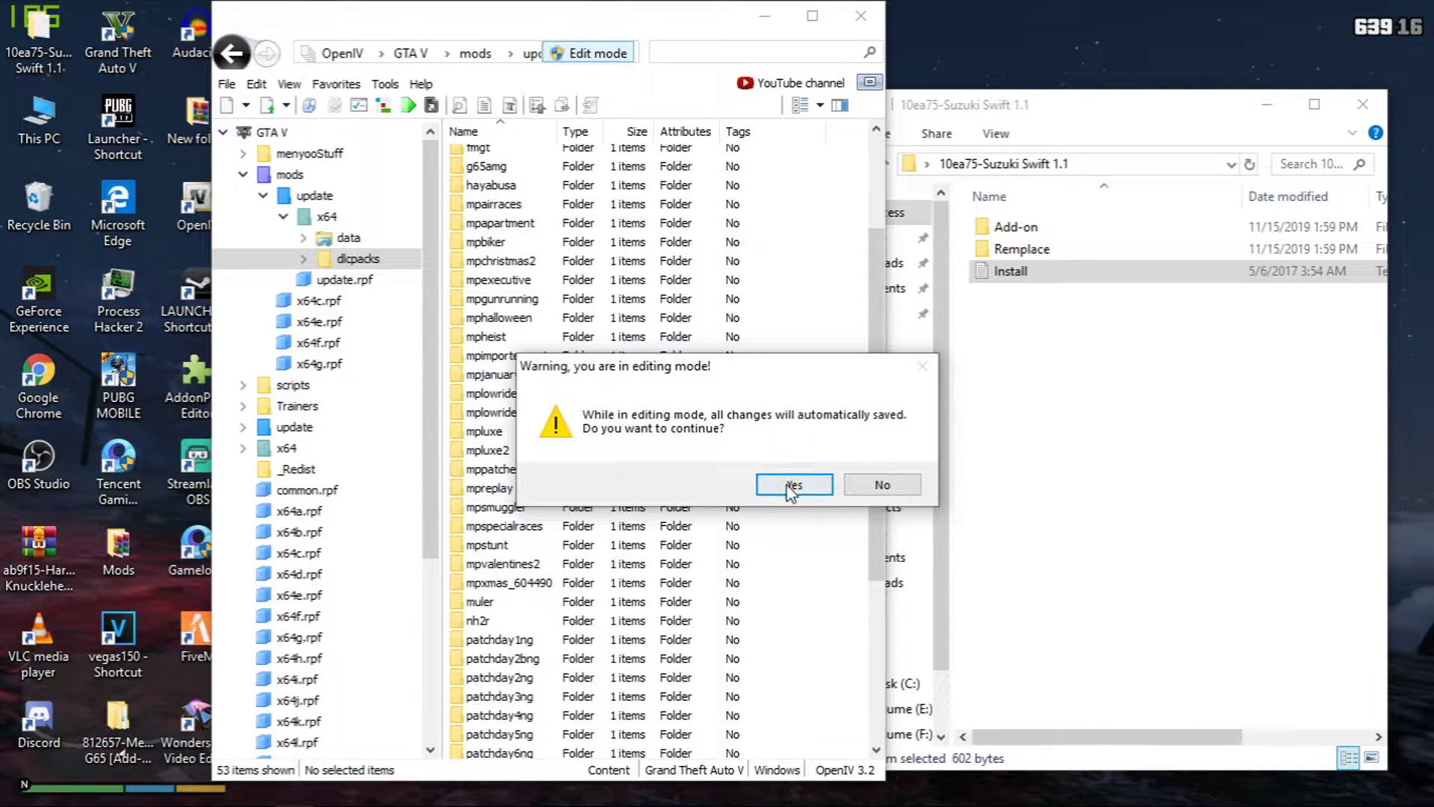
left_click(793, 484)
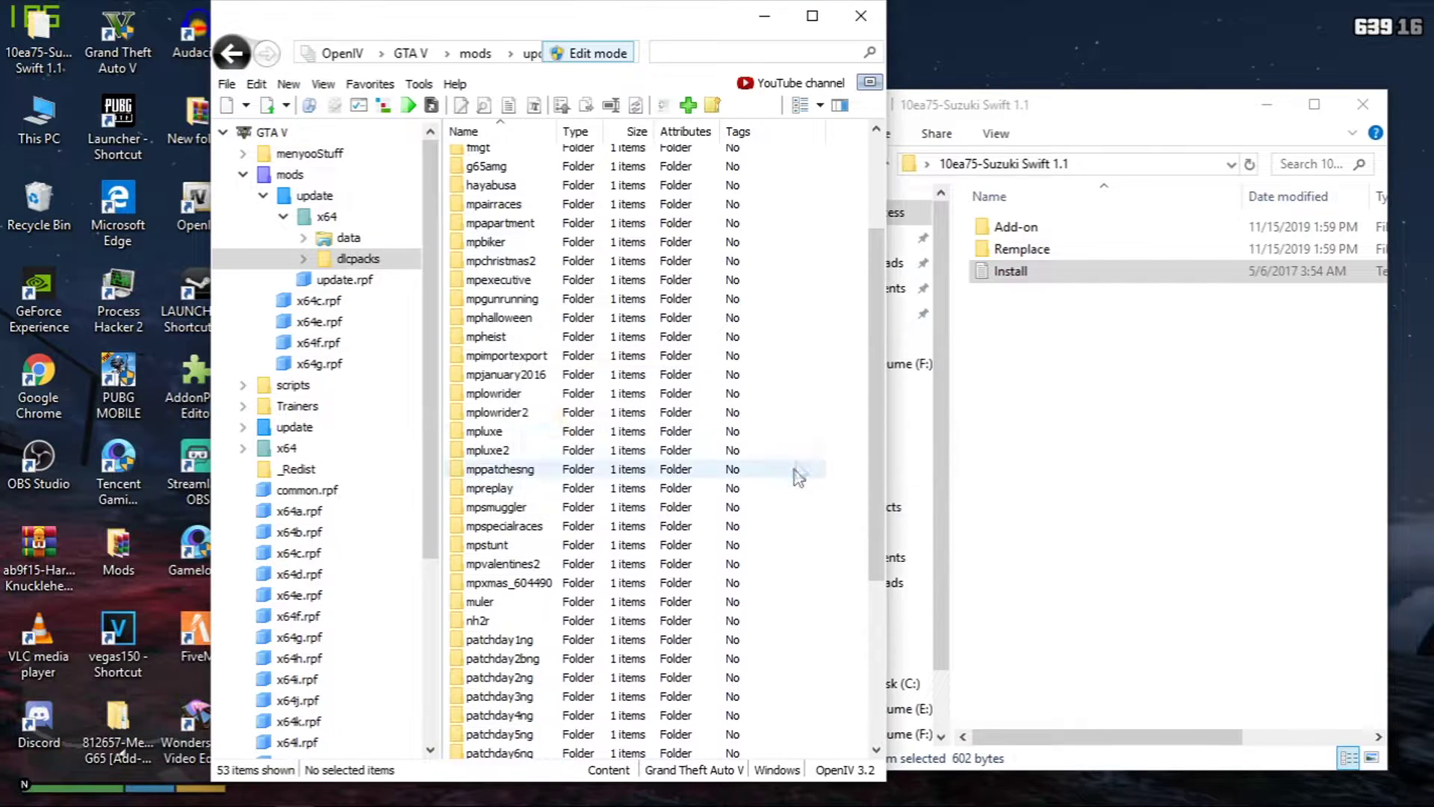
Step: Create a folder named suzuswift in dlcpacks, copying the name from the spawn-name line of the Install notes
right_click(841, 222)
mouse_move(926, 362)
left_click(1117, 362)
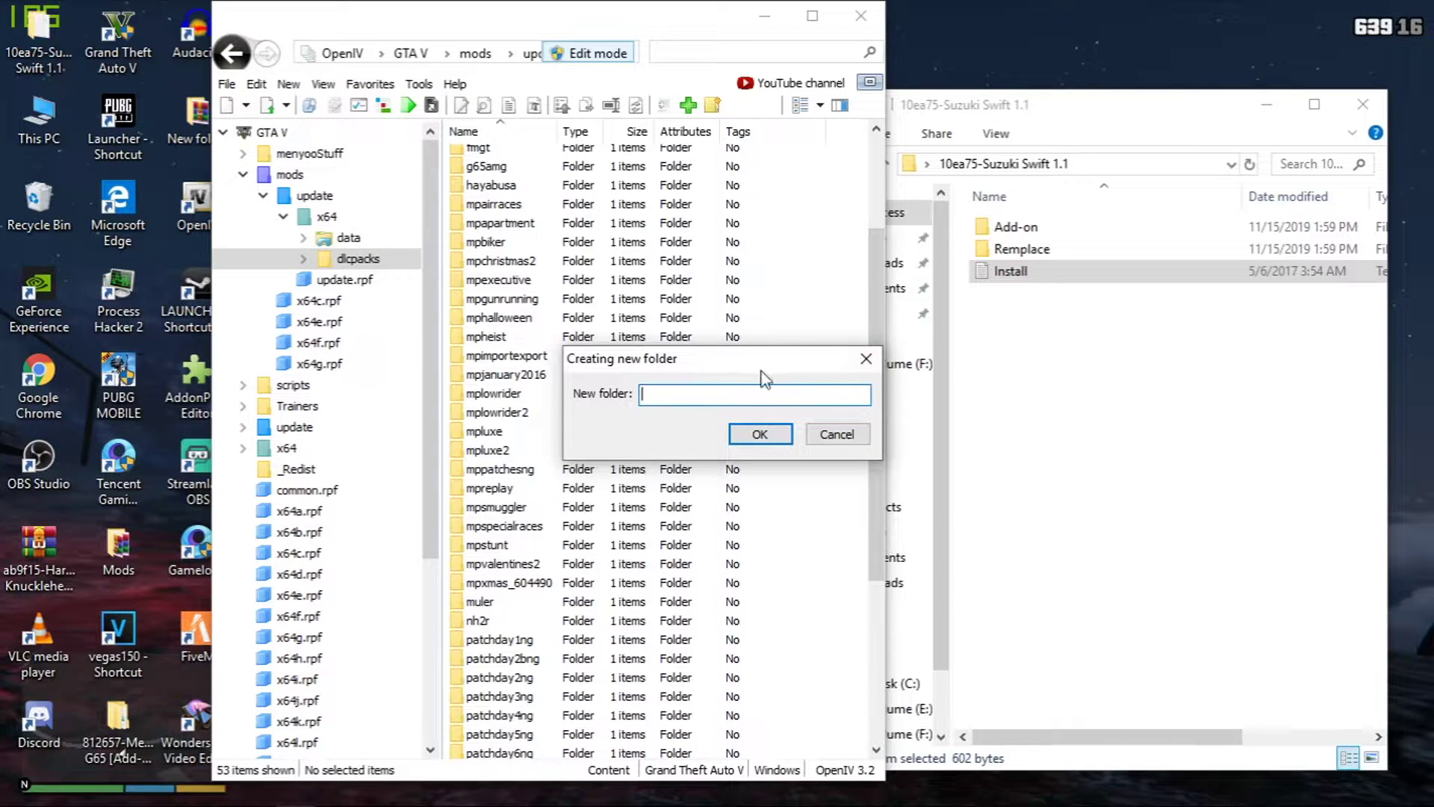
double_click(1066, 272)
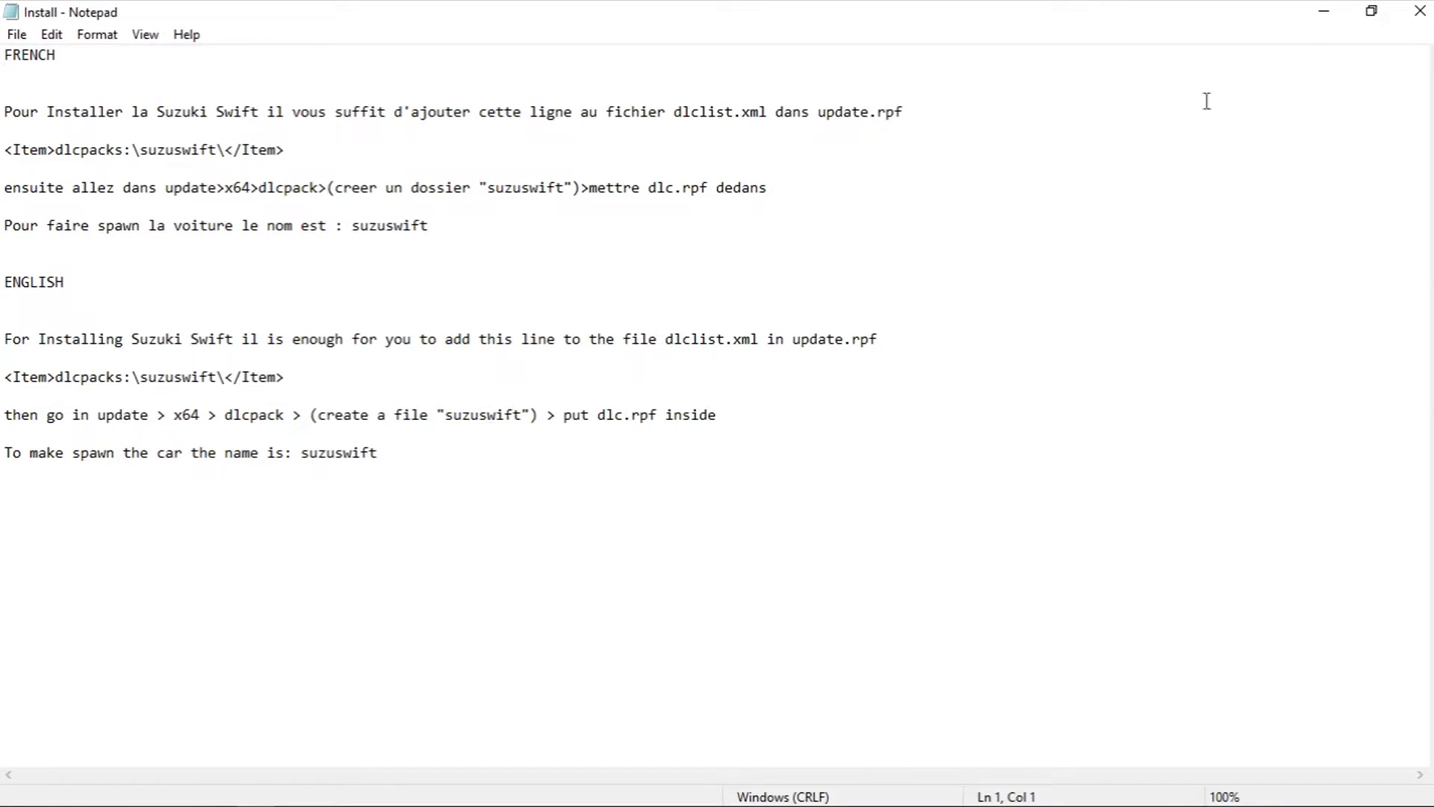
left_click(1371, 10)
left_click_drag(1130, 600, 1064, 601)
right_click(1065, 601)
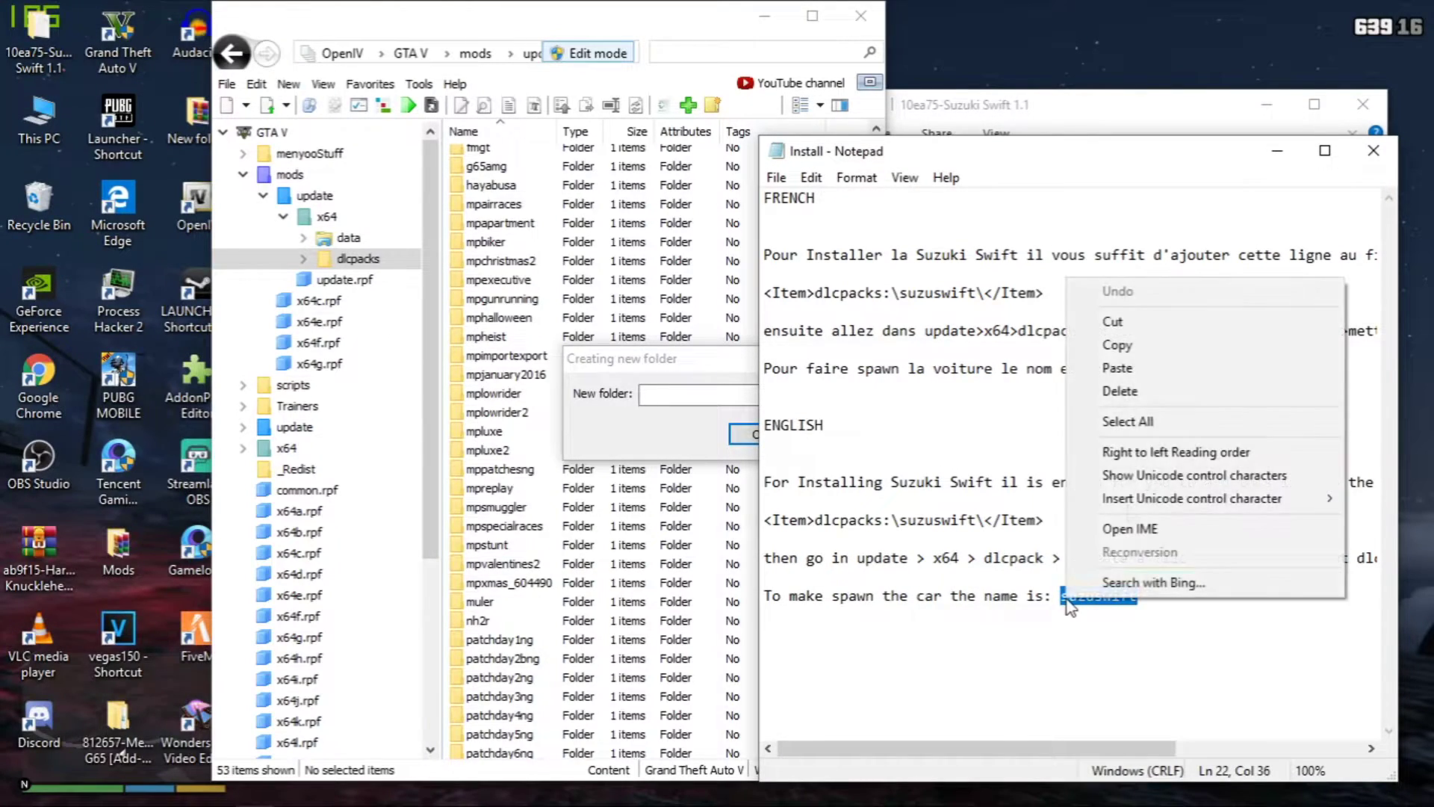
left_click(1143, 346)
left_click(718, 401)
right_click(701, 399)
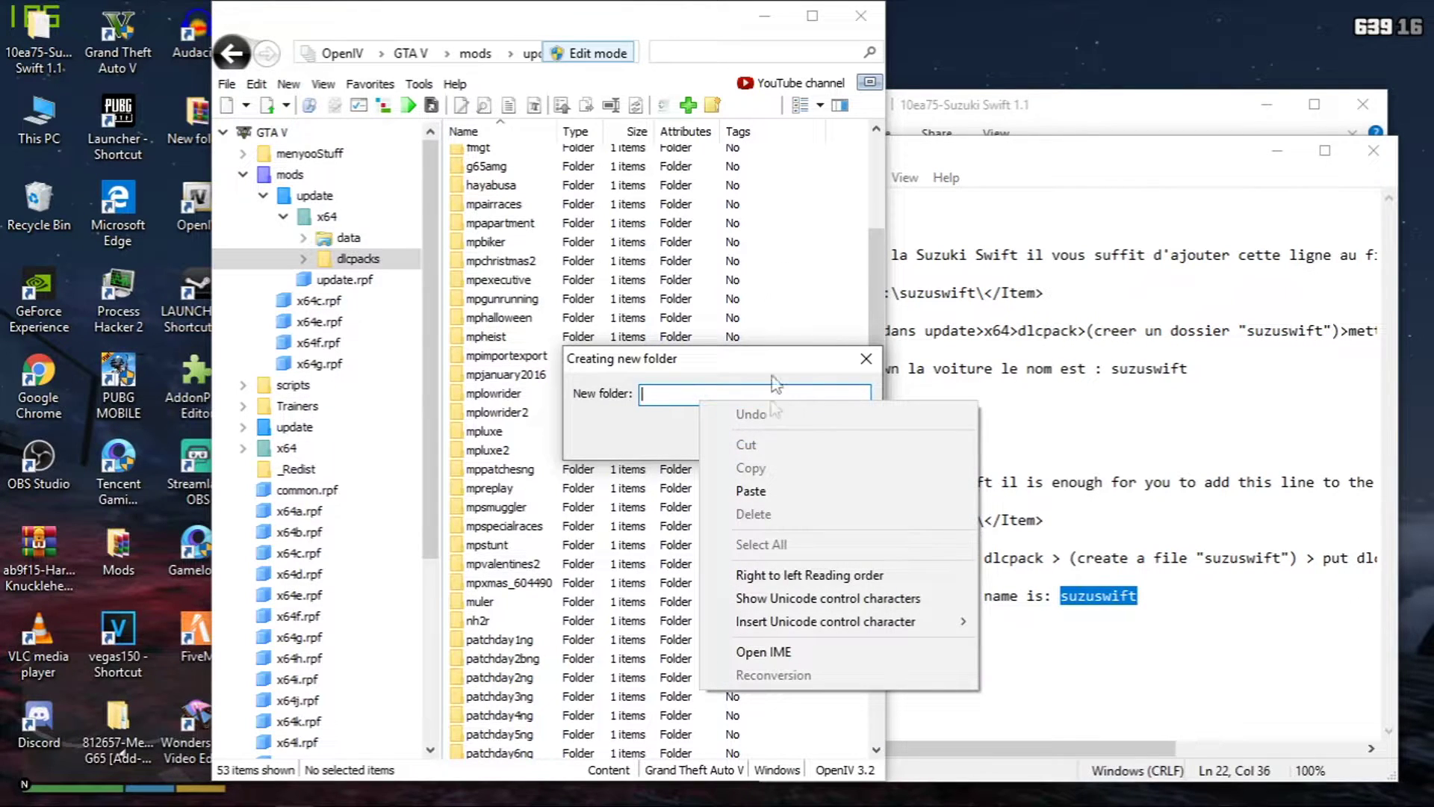
left_click(744, 471)
left_click(760, 433)
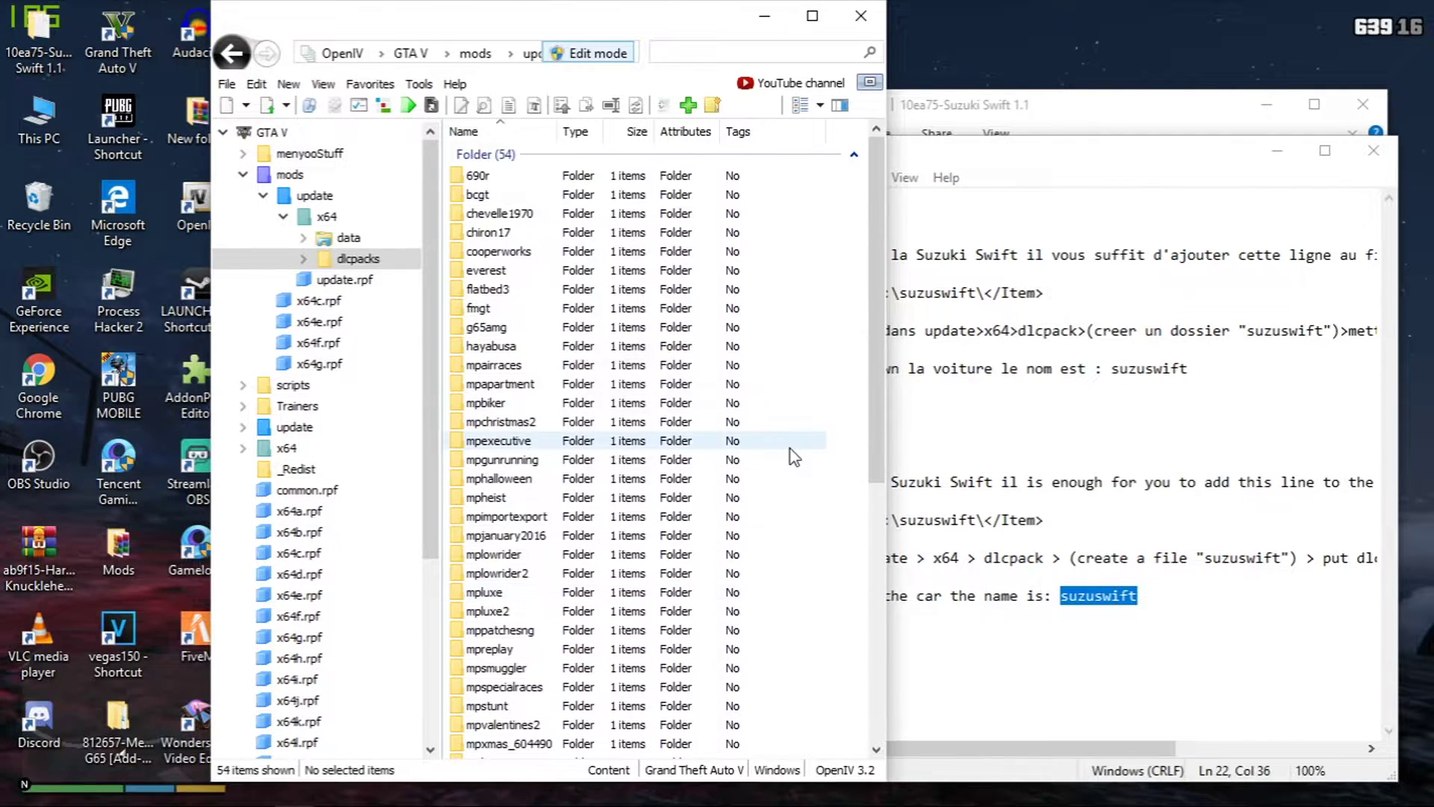
Step: Open the new suzuswift folder in dlcpacks and rearrange the OpenIV and Notepad windows to uncover the extracted mod folder
scroll(603, 583, "down", 7)
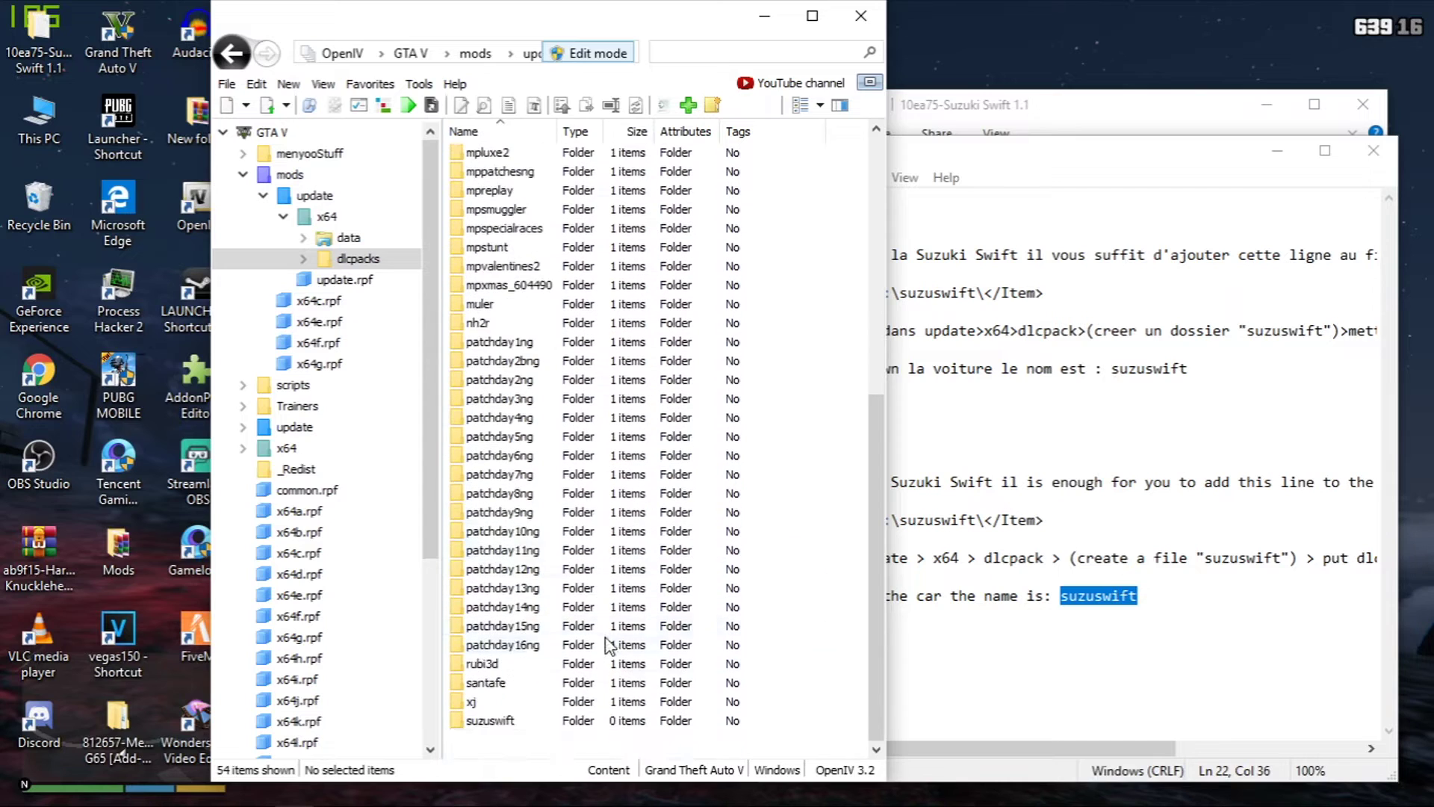
double_click(597, 719)
left_click_drag(523, 15, 320, 34)
left_click_drag(1056, 151, 1059, 317)
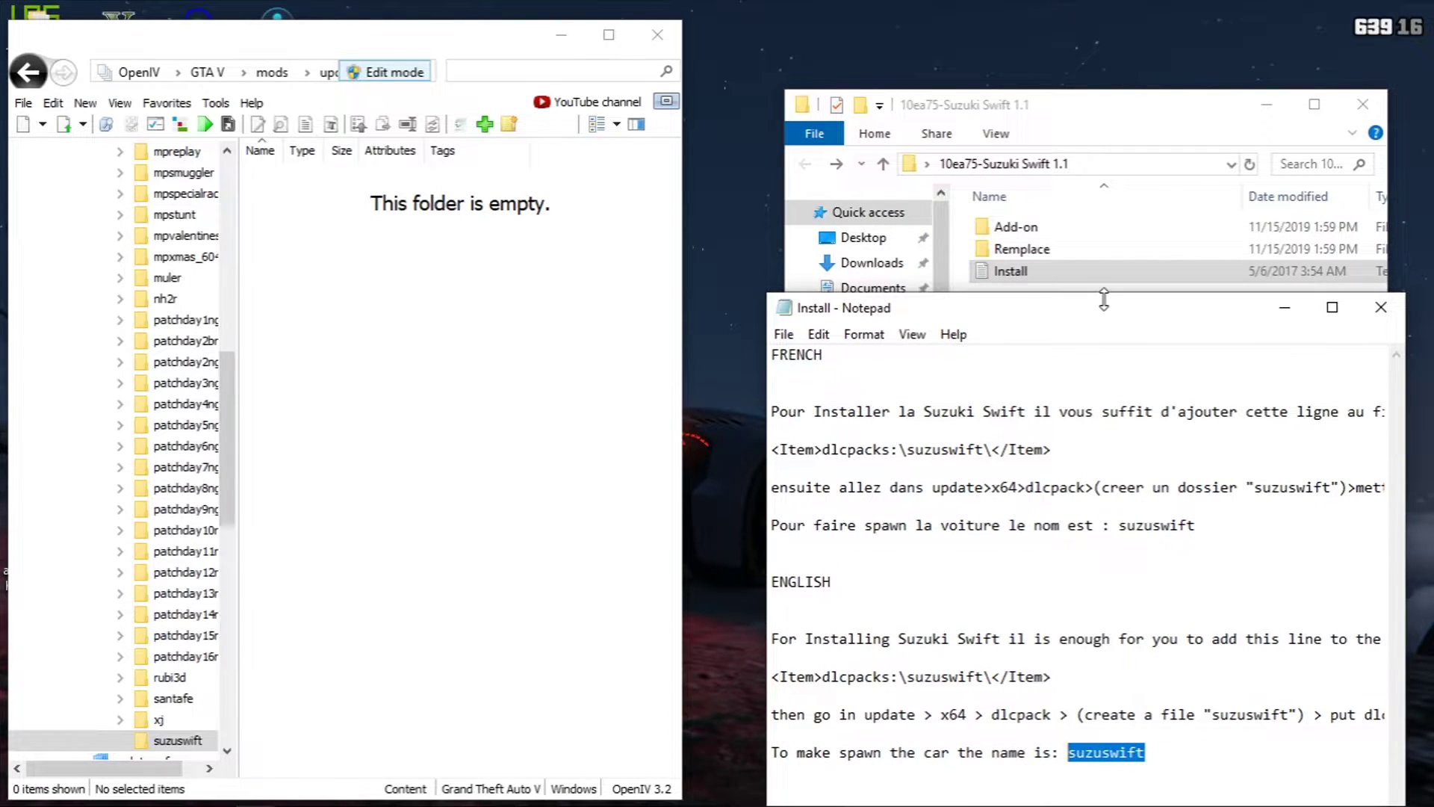
Step: Add dlc.rpf from the mod's Add-on\suzuswift folder to the OpenIV suzuswift folder, and go back to the 10ea75-Suzuki Swift 1.1 folder
double_click(1073, 233)
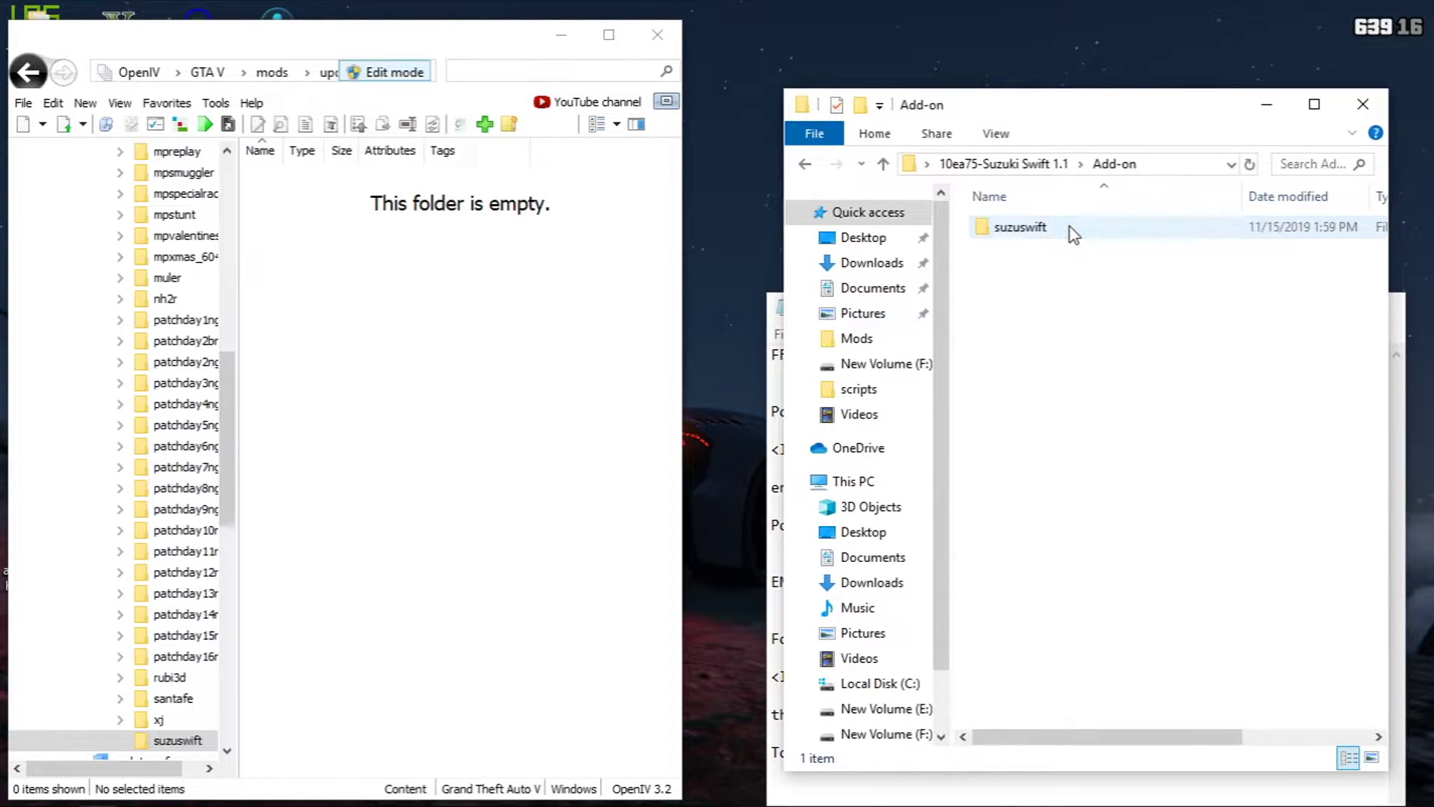
double_click(1073, 233)
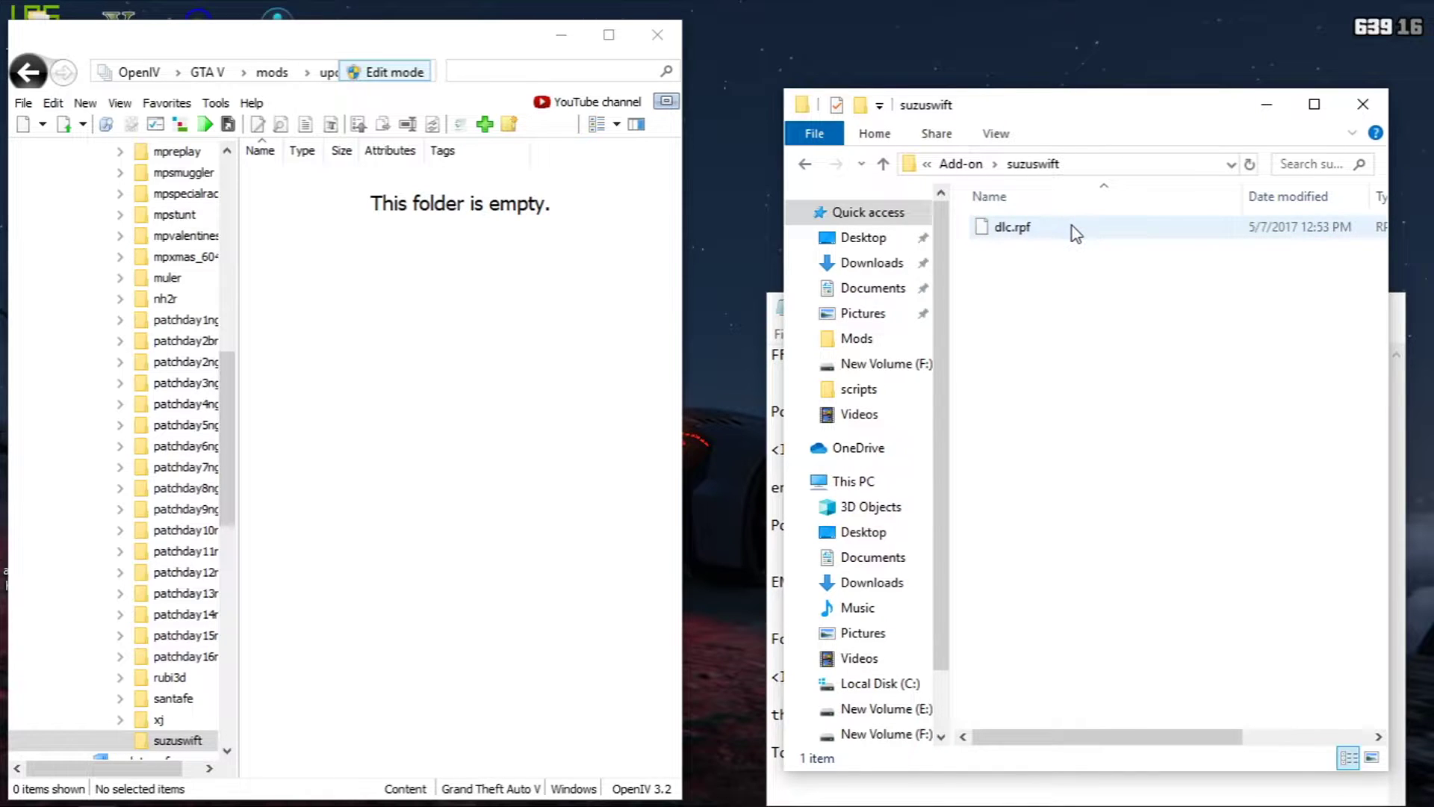
left_click(1073, 234)
left_click_drag(1102, 237, 416, 245)
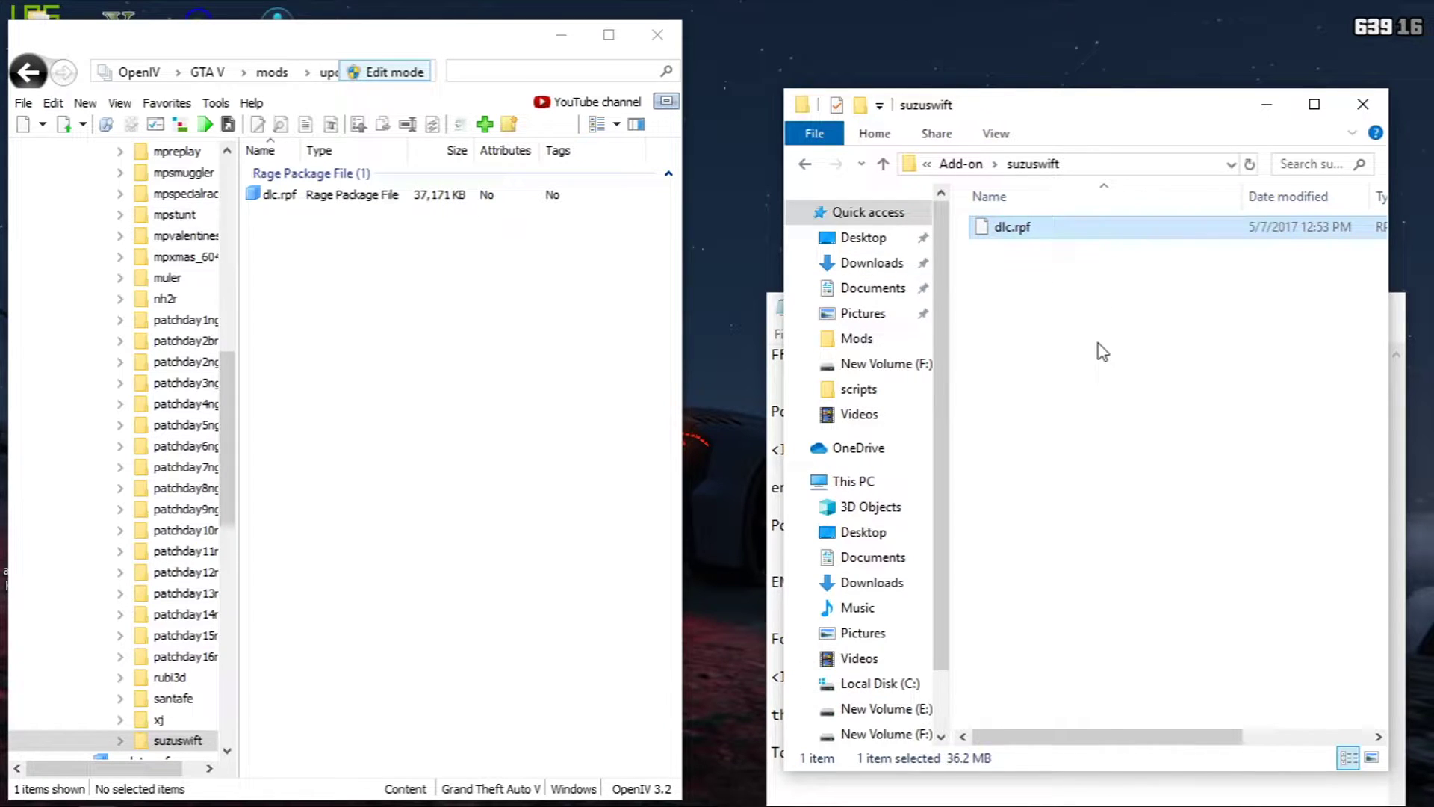
key("BackSpace")
key("BackSpace")
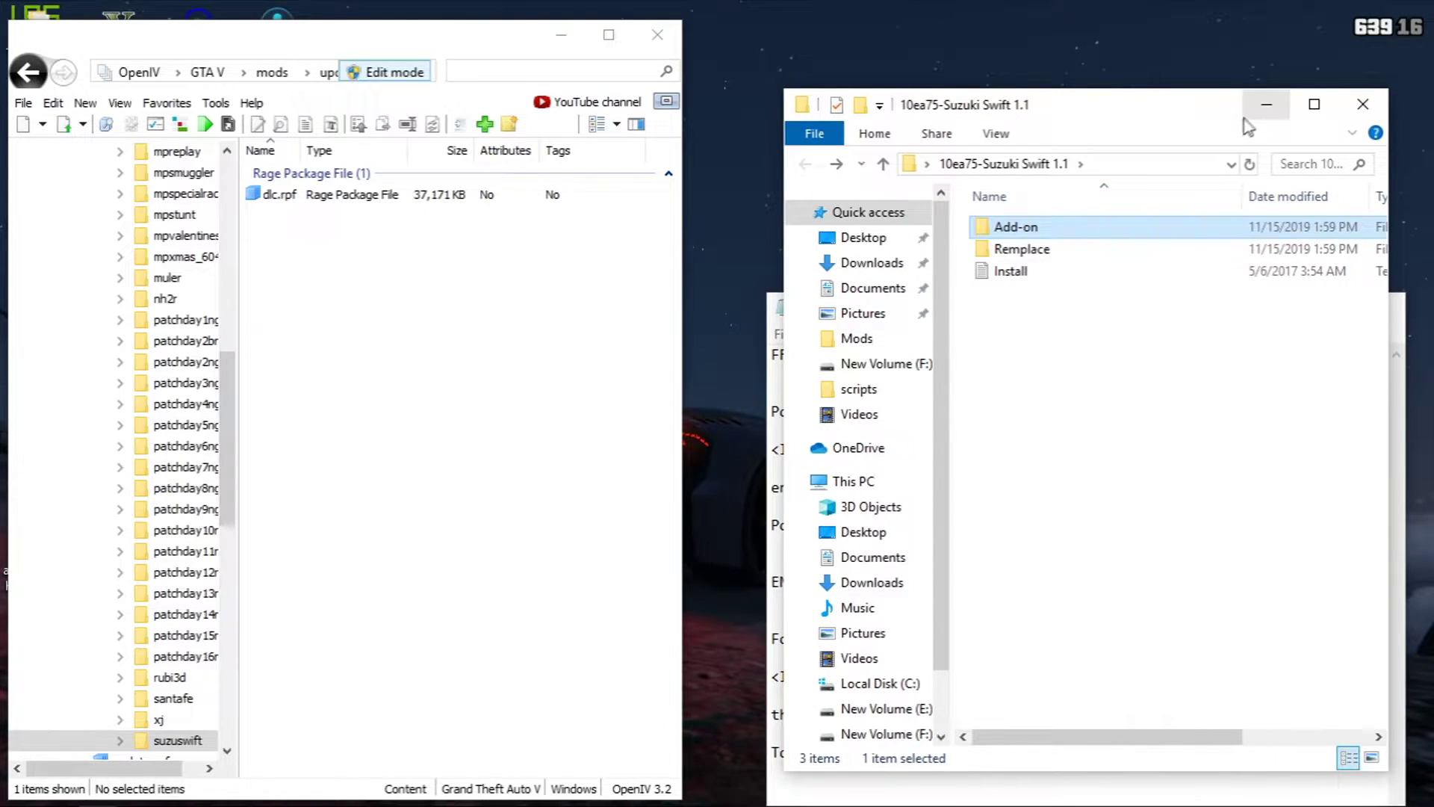
Step: Bring up the Install notes at full size to read which file needs the suzuswift line, and put them away again
left_click(1267, 104)
scroll(1037, 570, "right", 1)
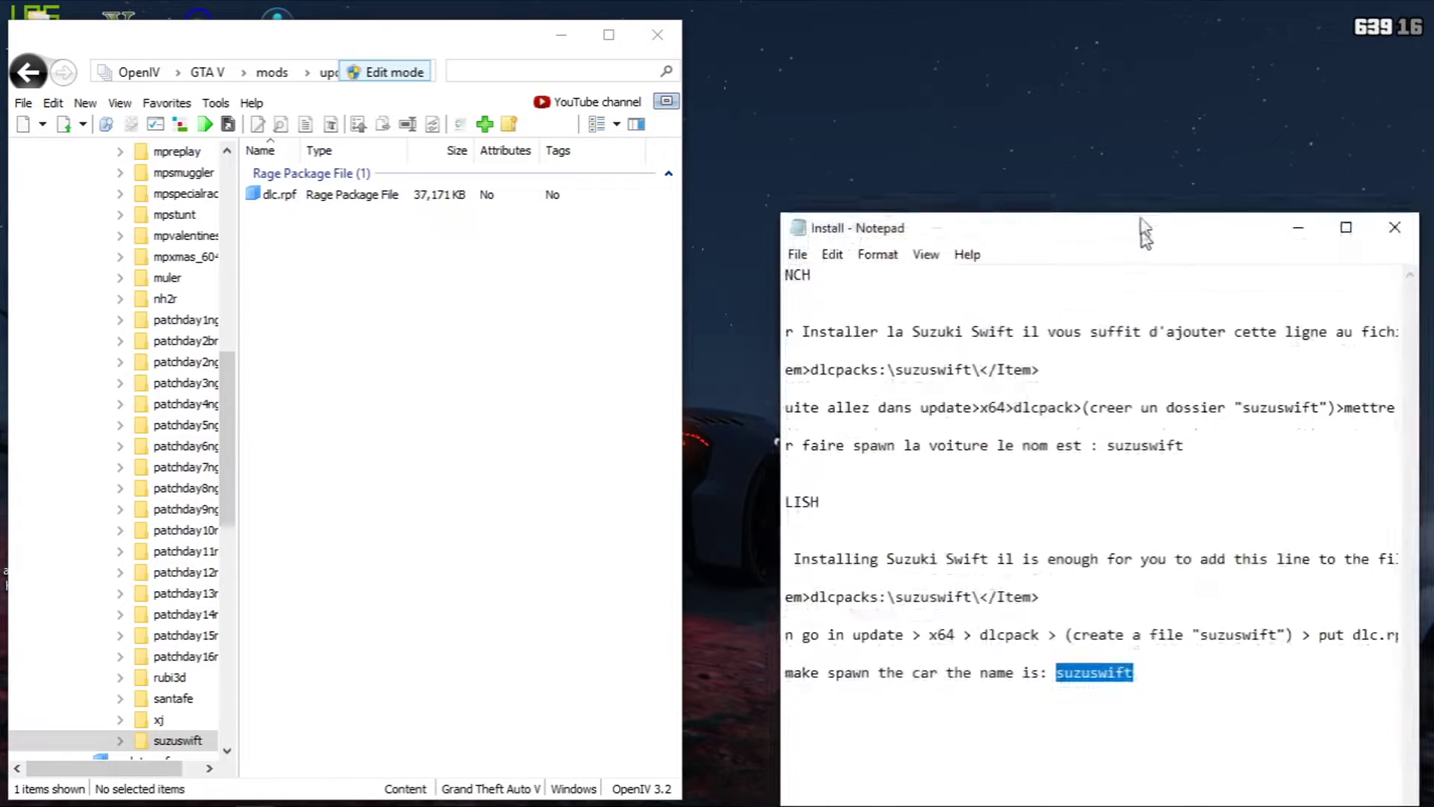
left_click_drag(1053, 717, 995, 723)
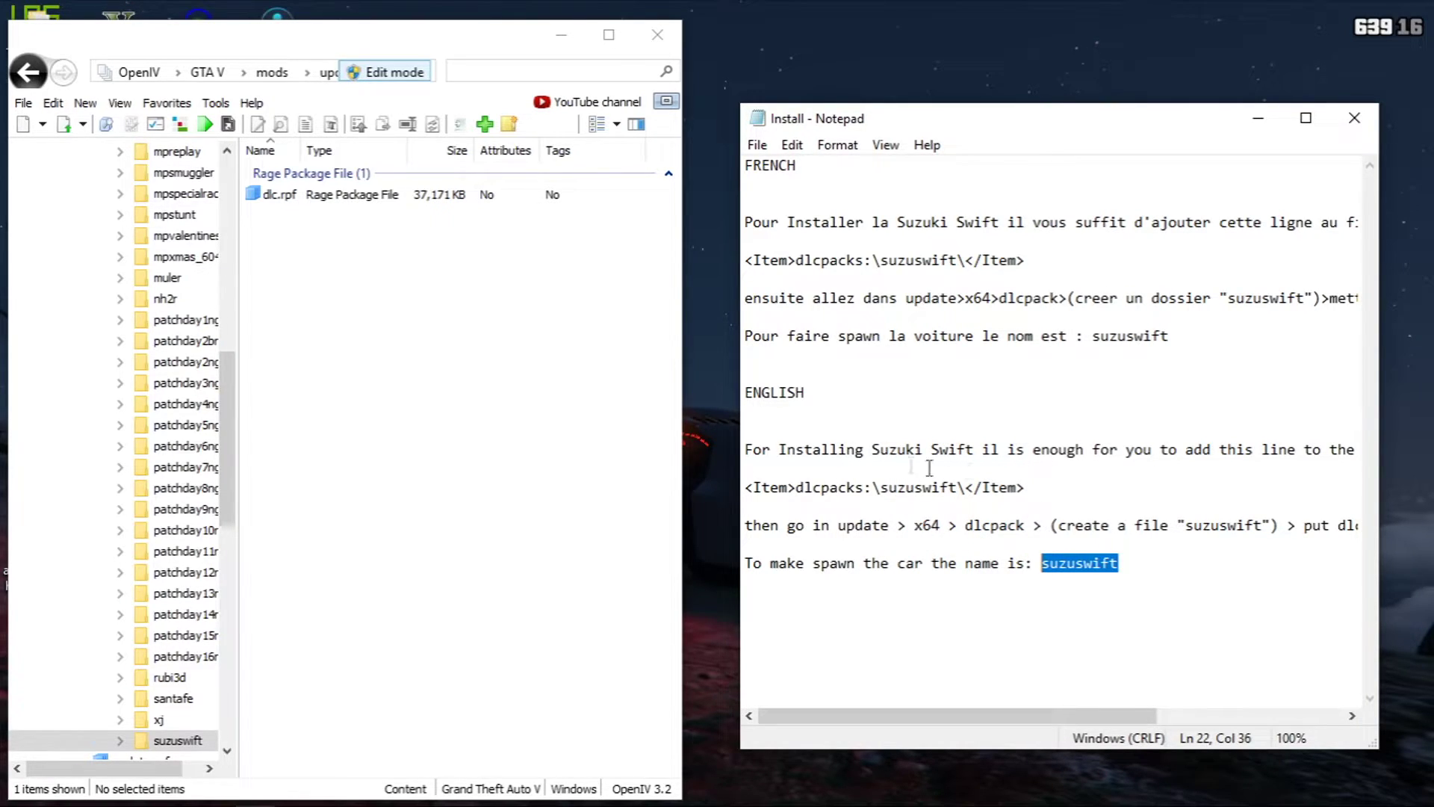
left_click(1305, 118)
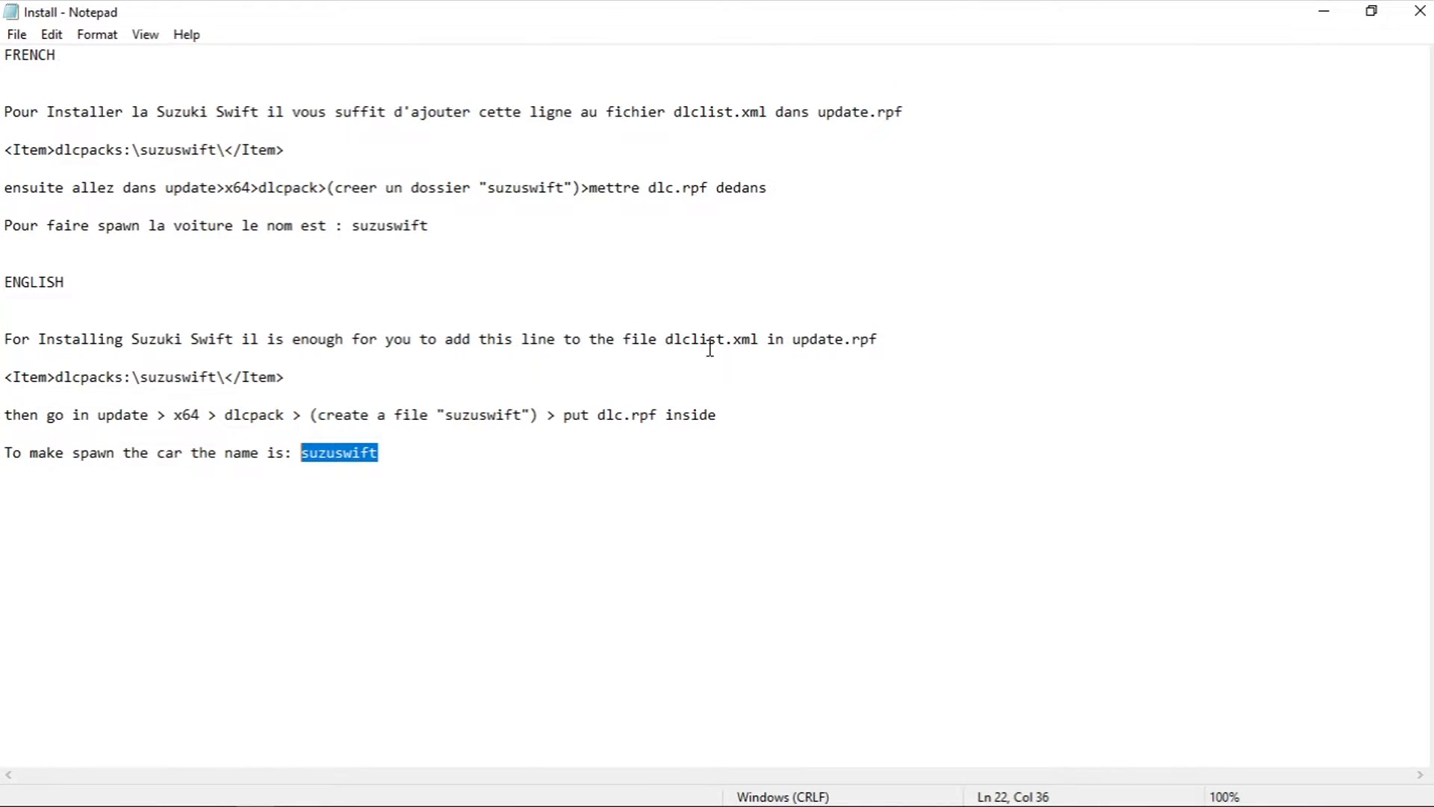
left_click(1323, 11)
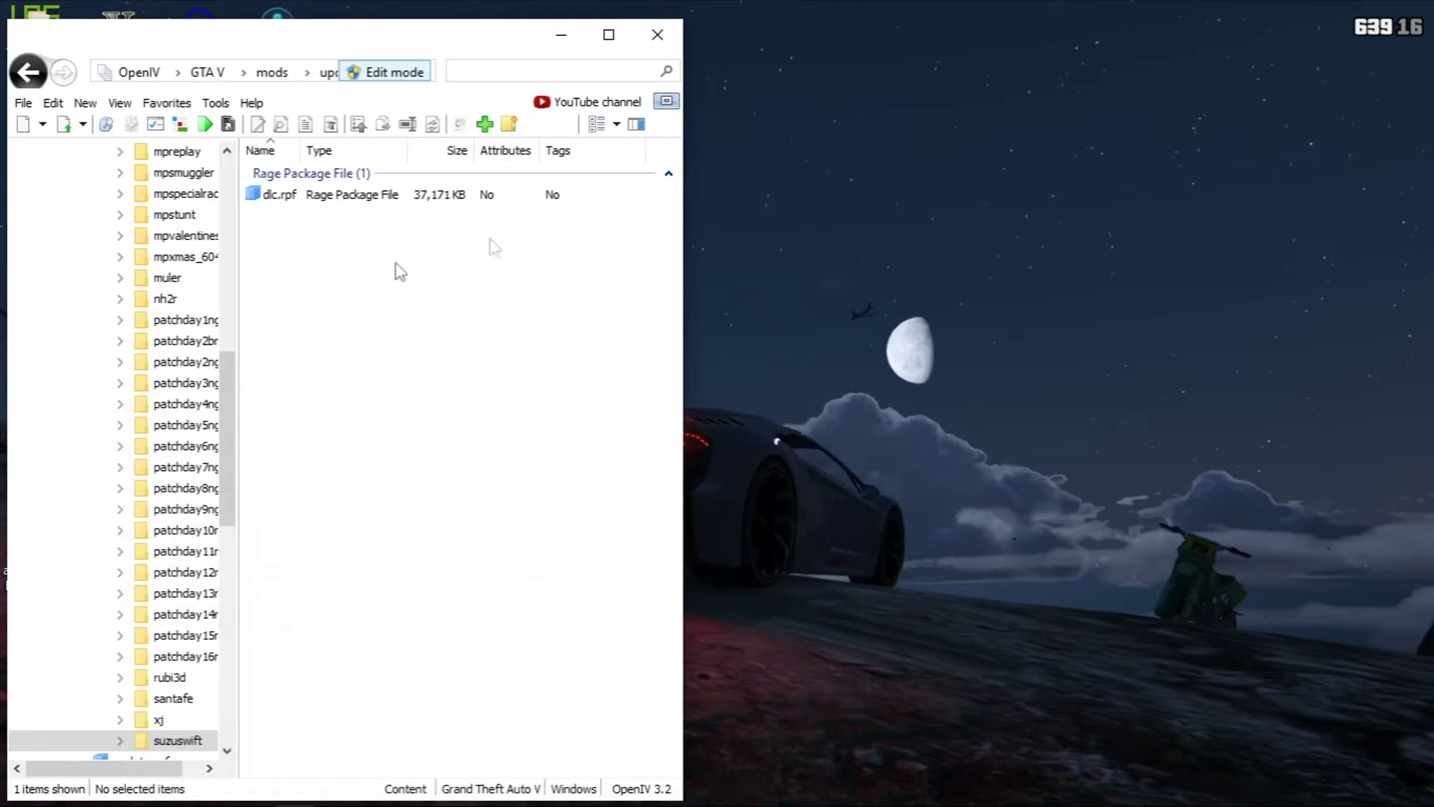
scroll(45, 490, "up", 13)
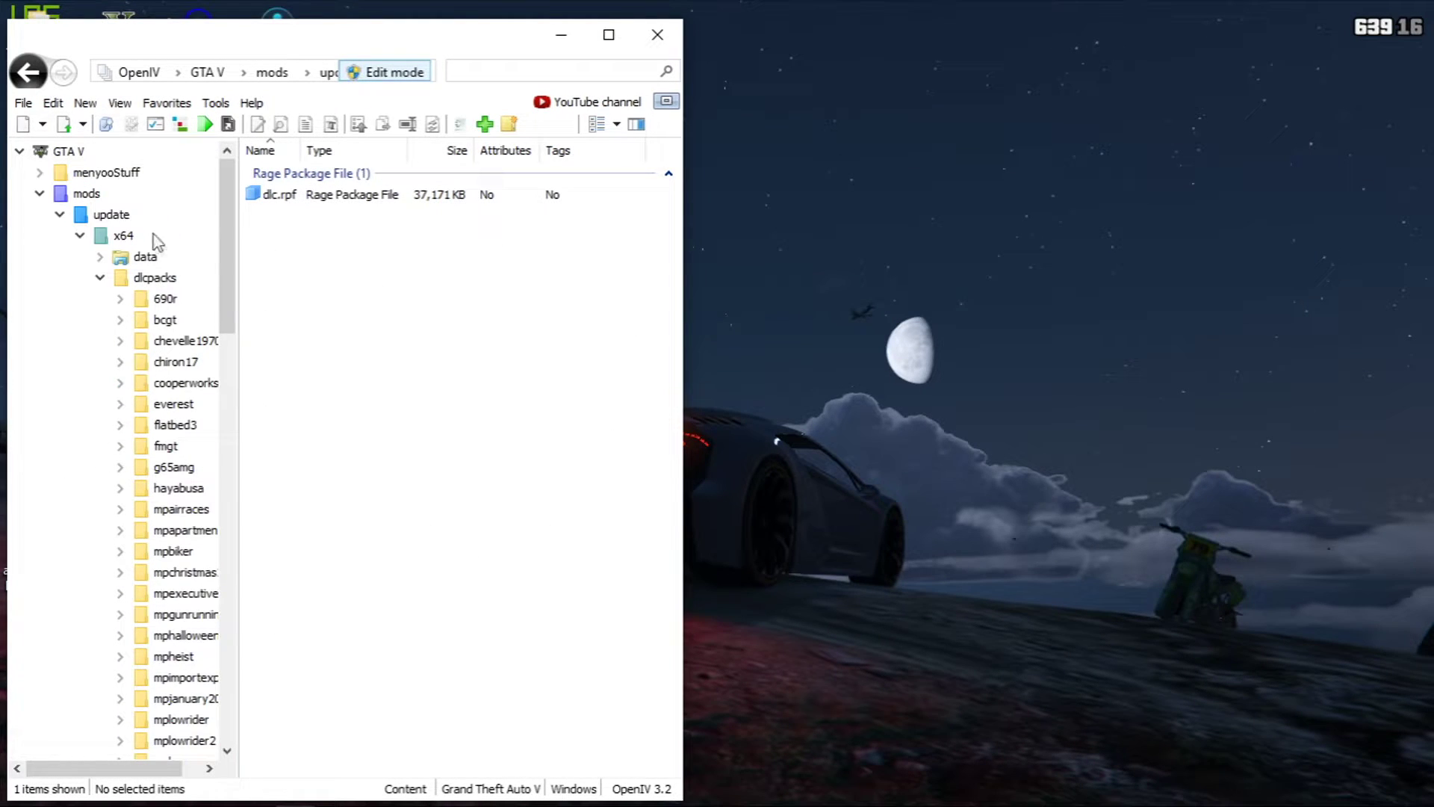
left_click(124, 215)
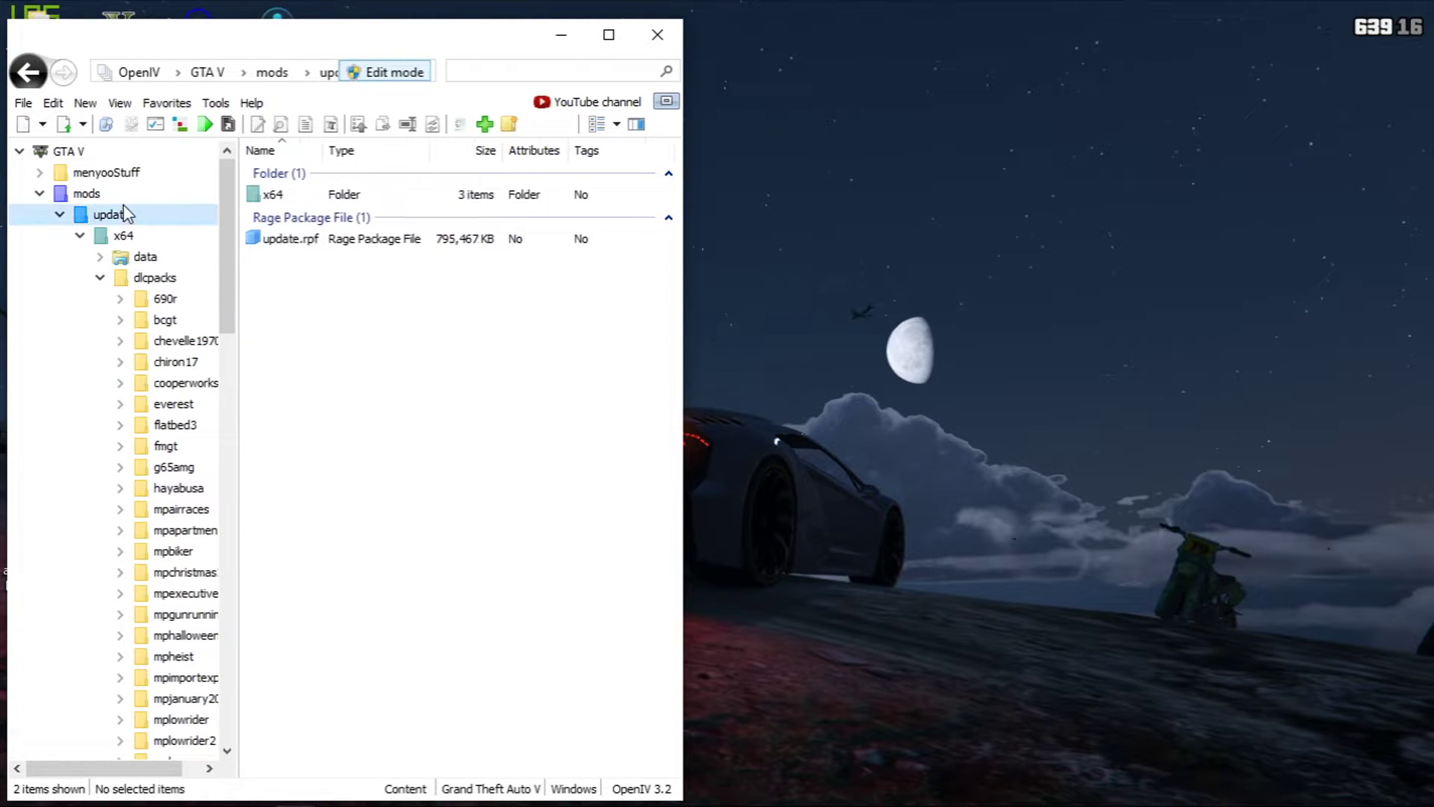
key("alt+Left")
left_click(309, 198)
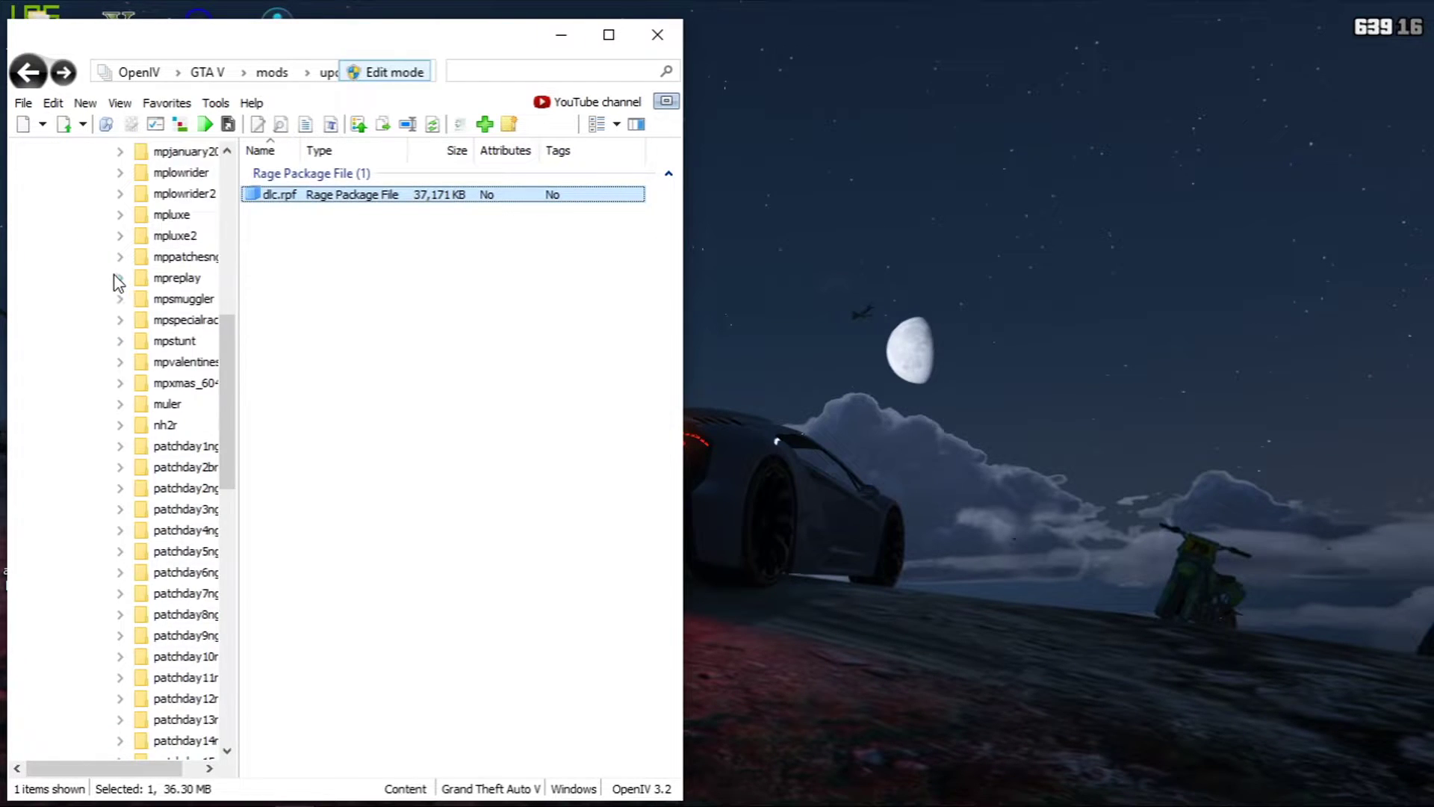
Step: Open the common\data folder inside mods\update\update.rpf in OpenIV
scroll(116, 283, "up", 9)
left_click(86, 193)
left_click(348, 197)
double_click(346, 197)
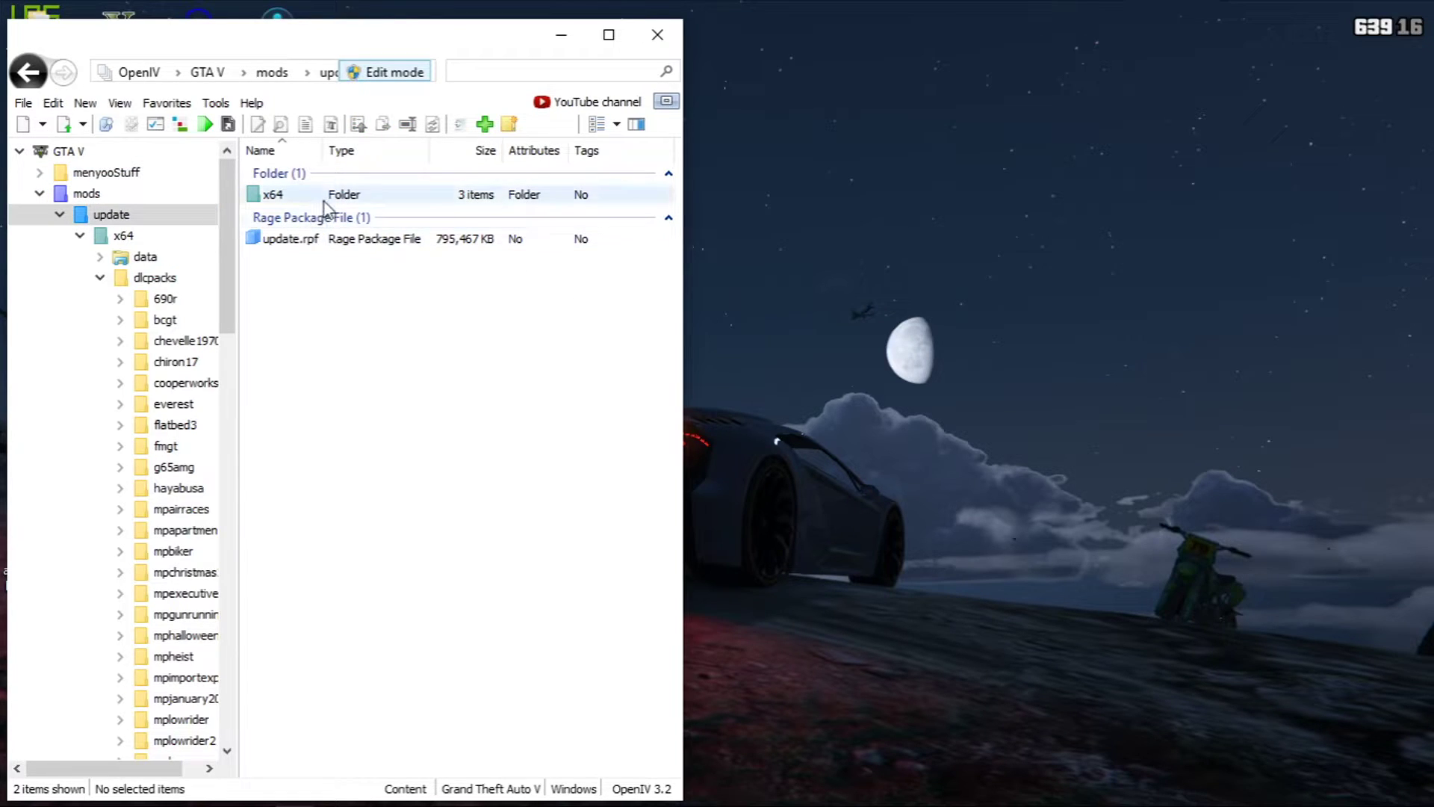
double_click(317, 240)
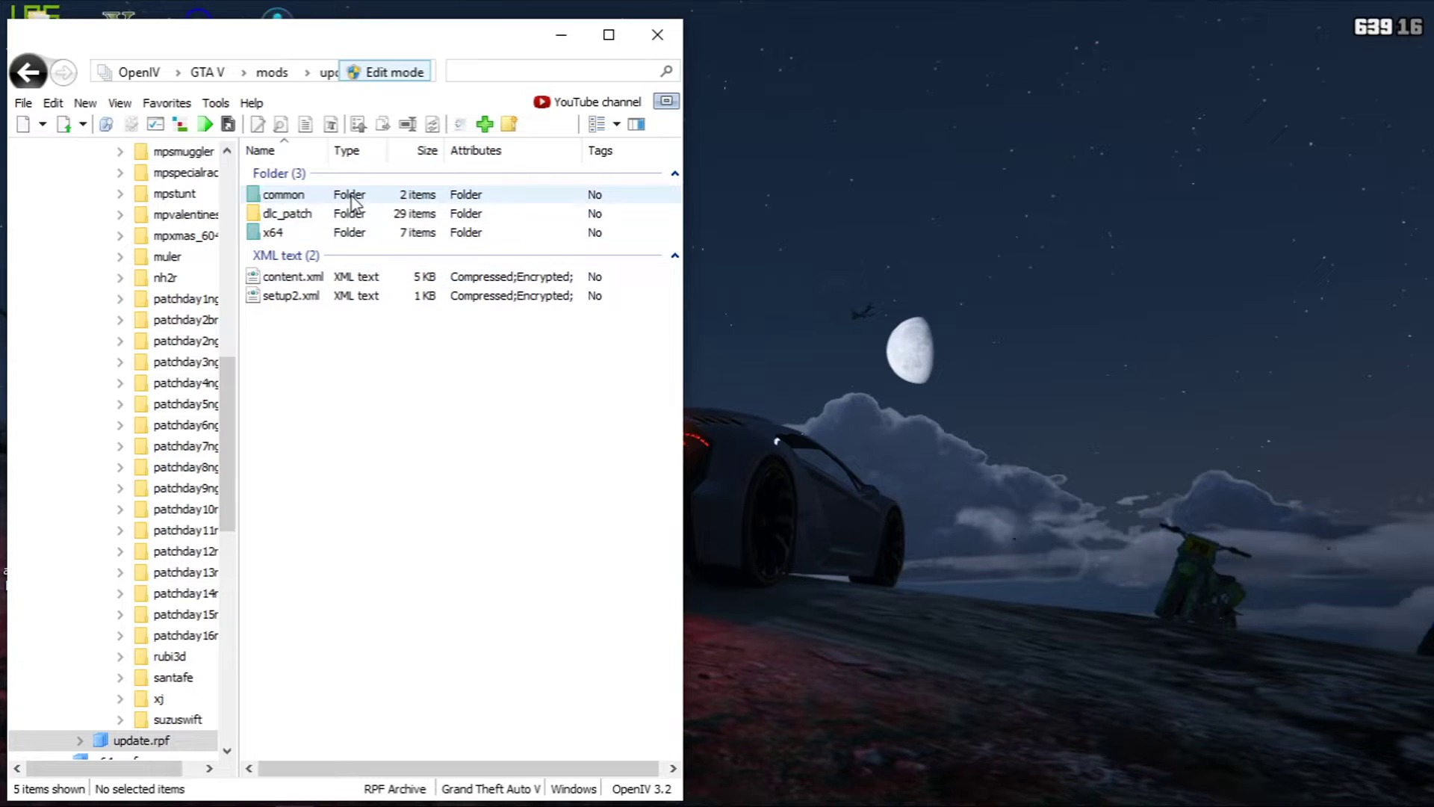
double_click(351, 197)
double_click(351, 196)
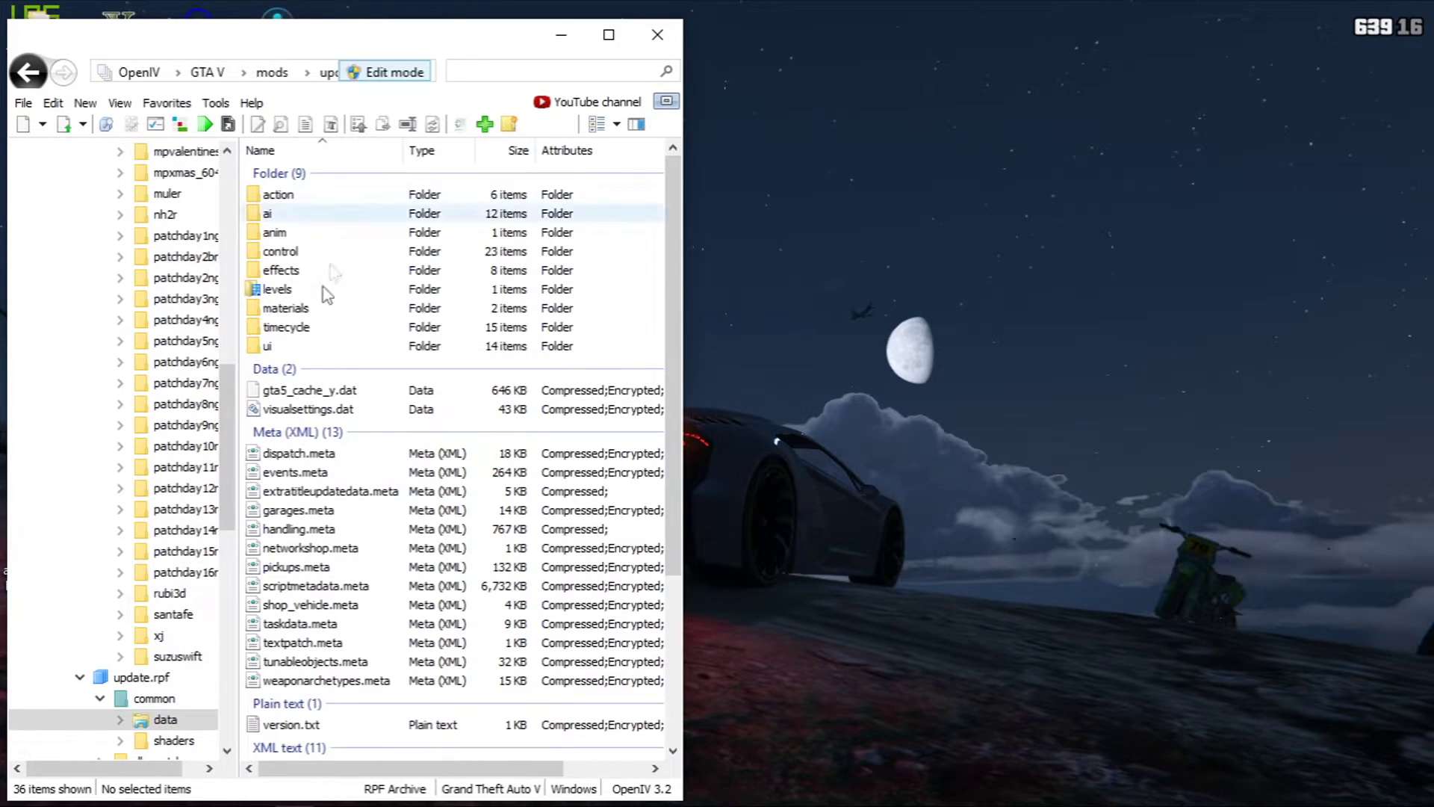
Step: Open dlclist.xml for editing and go to the empty line below the xj entry near the end of the Paths list
scroll(336, 448, "down", 4)
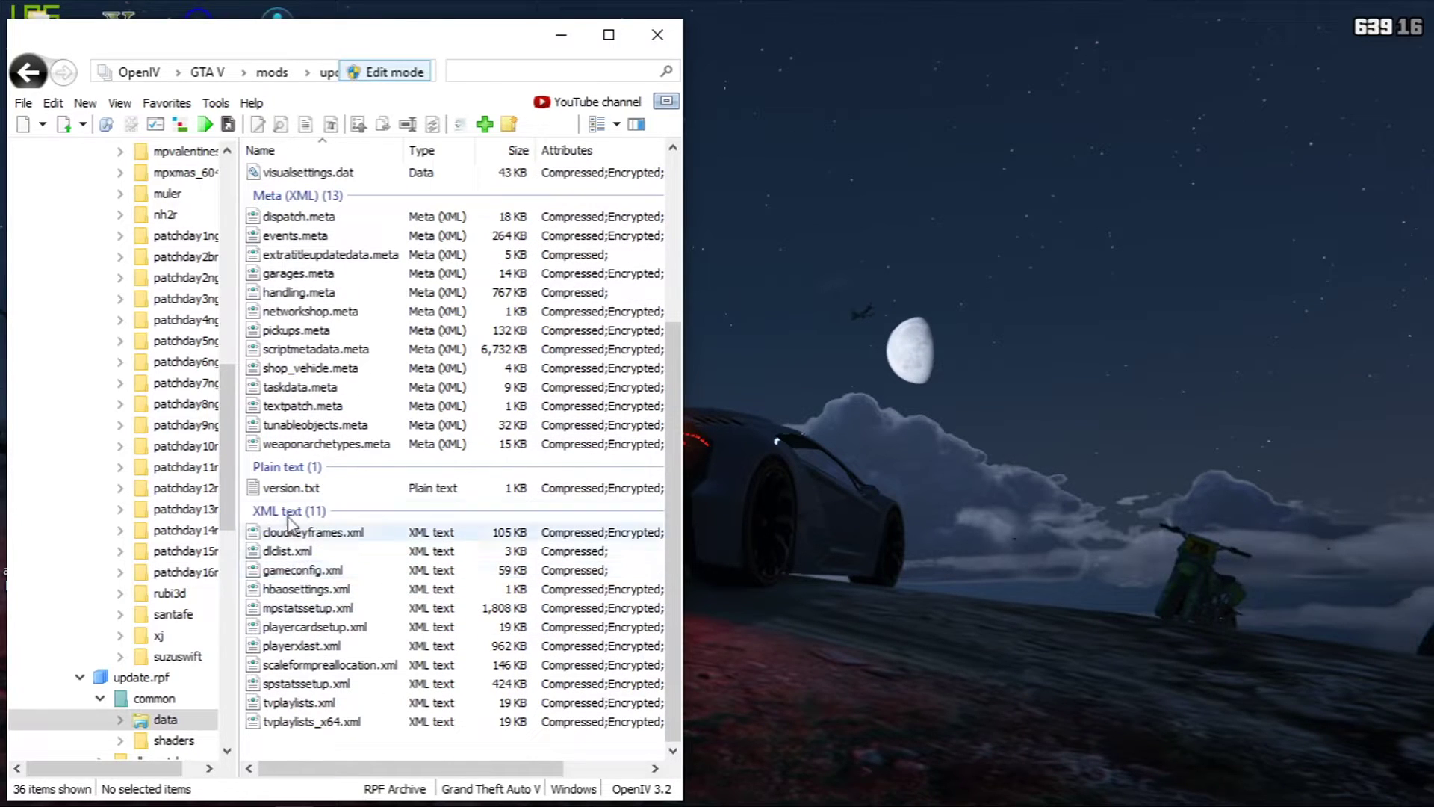
right_click(284, 558)
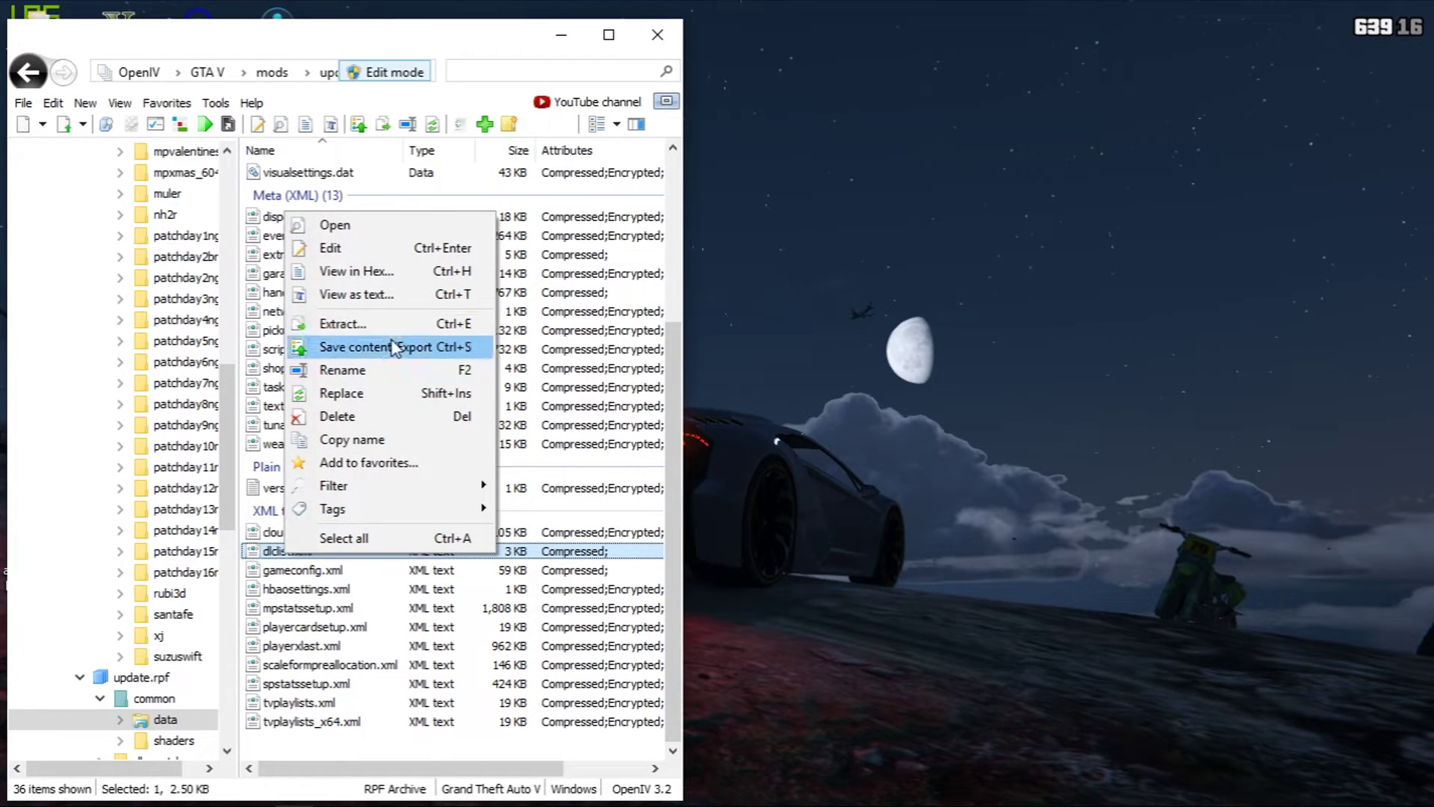
left_click(343, 248)
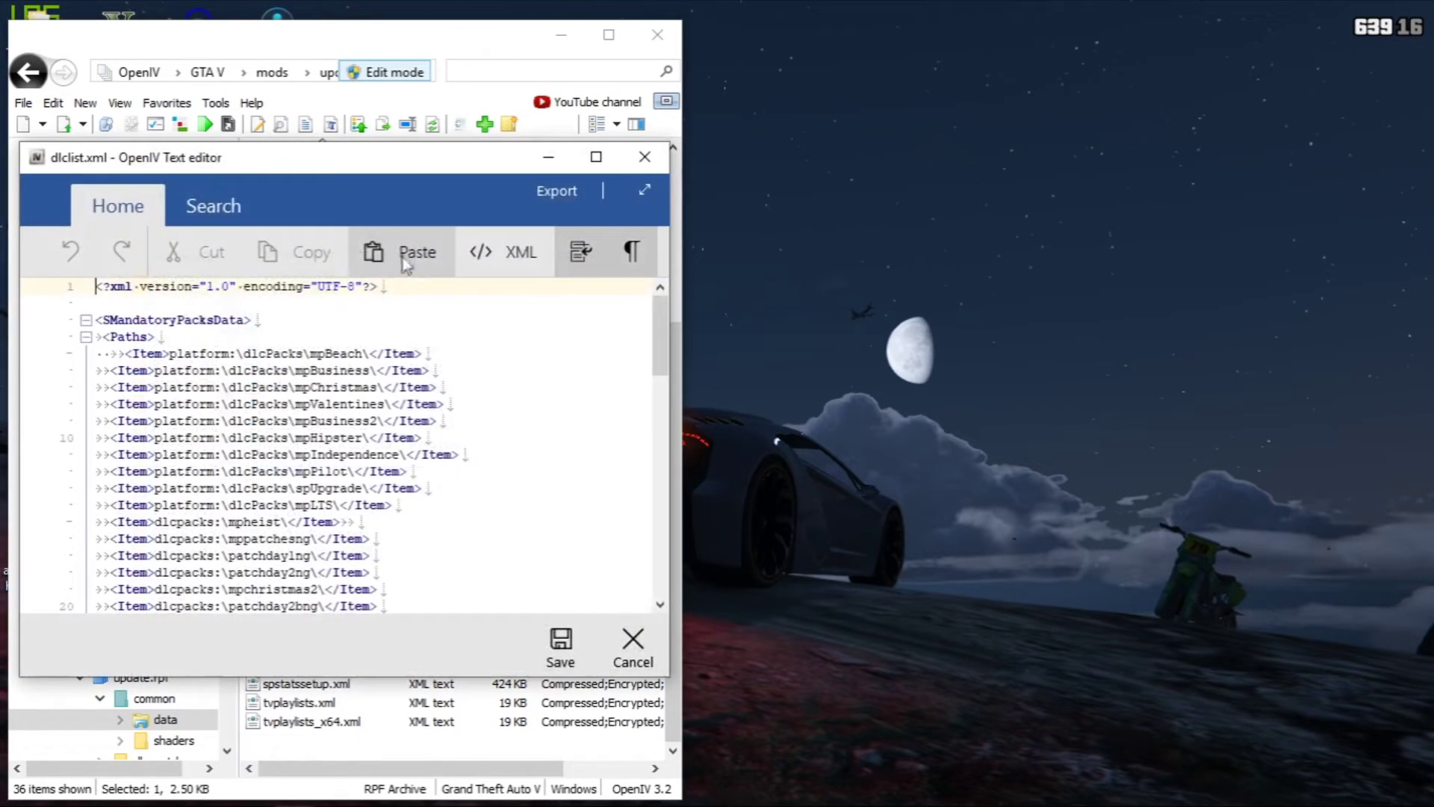
scroll(349, 390, "down", 18)
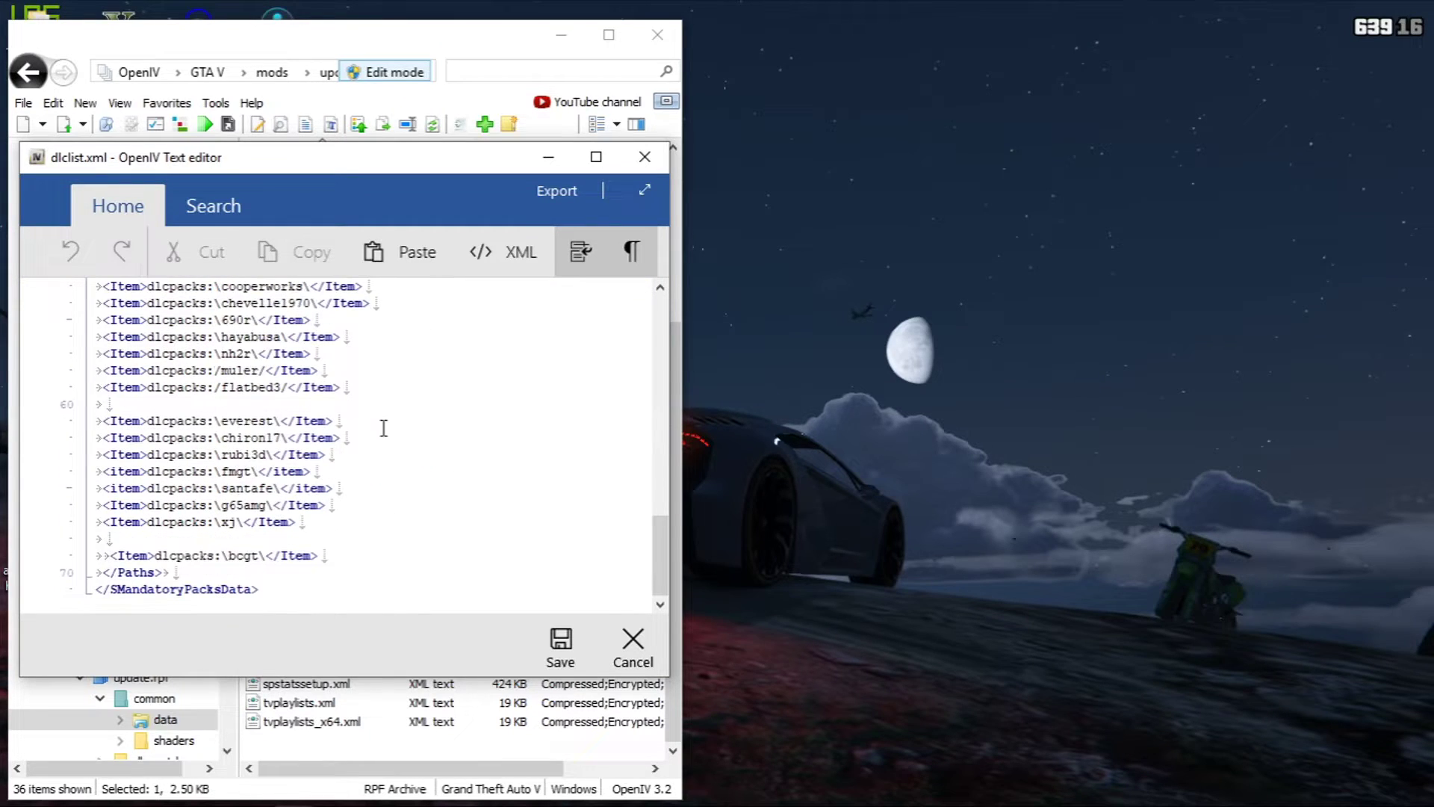
right_click(126, 537)
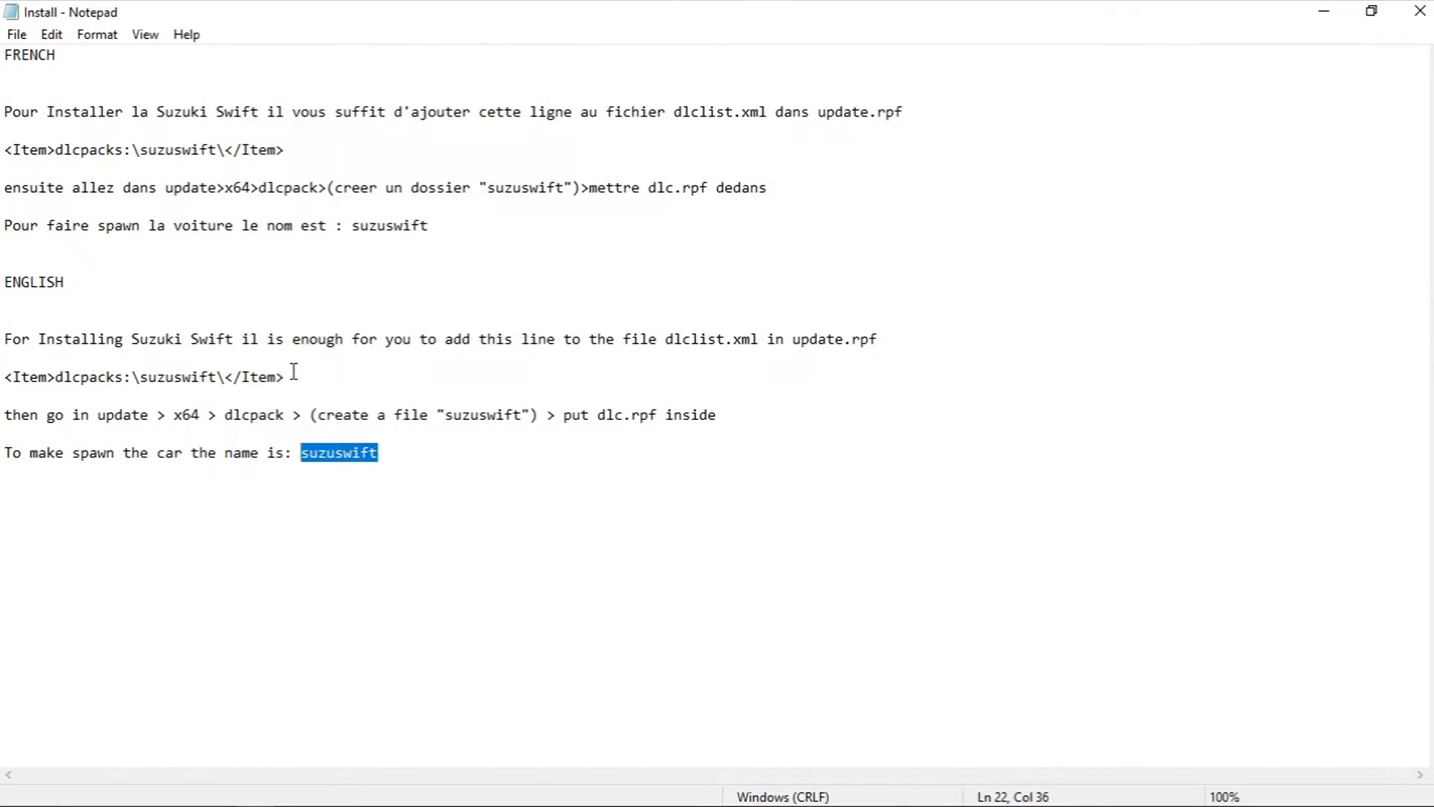
Step: Copy the line <Item>dlcpacks:\suzuswift\</Item> from the English section of the Install notes in Notepad
left_click_drag(294, 373, 14, 371)
right_click(45, 381)
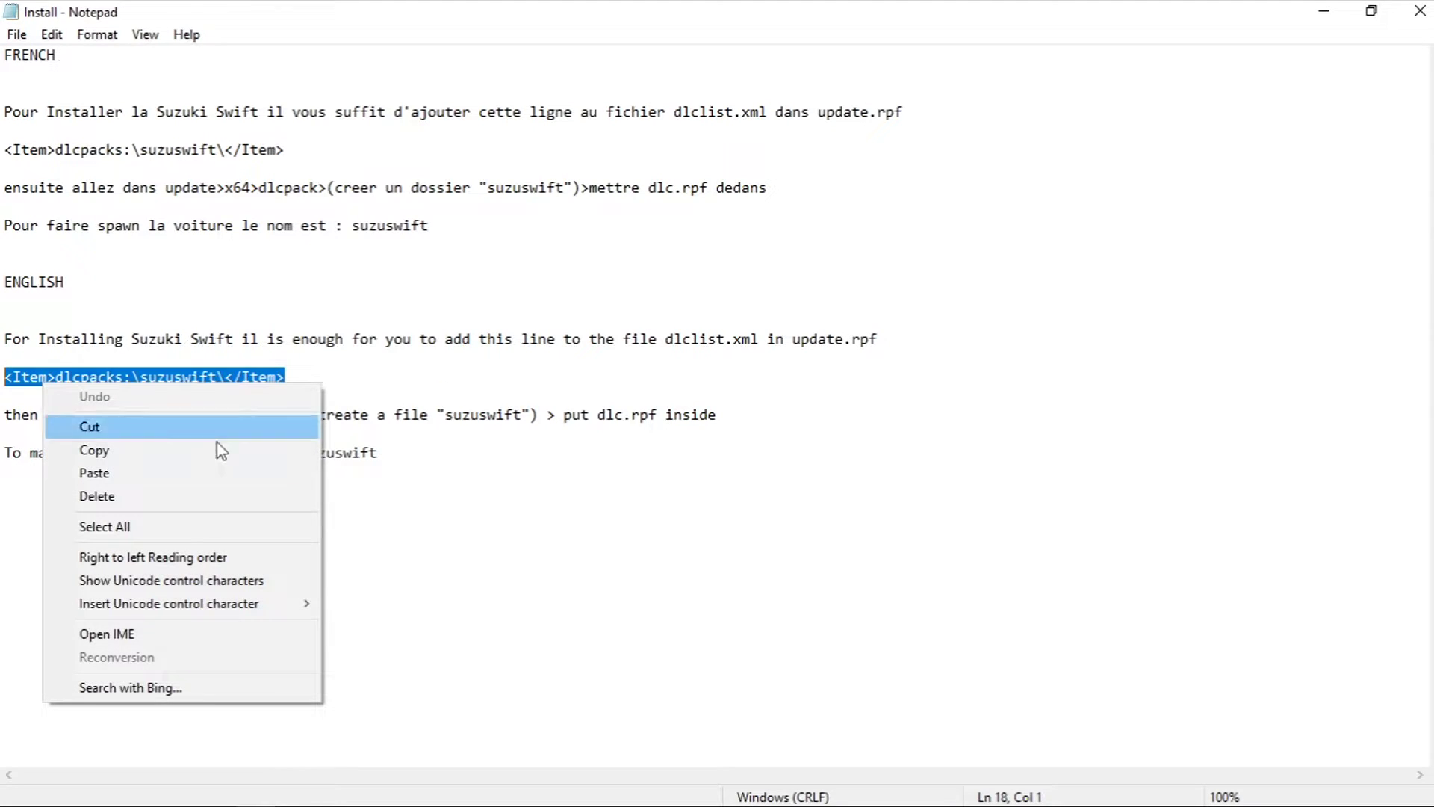
left_click(209, 453)
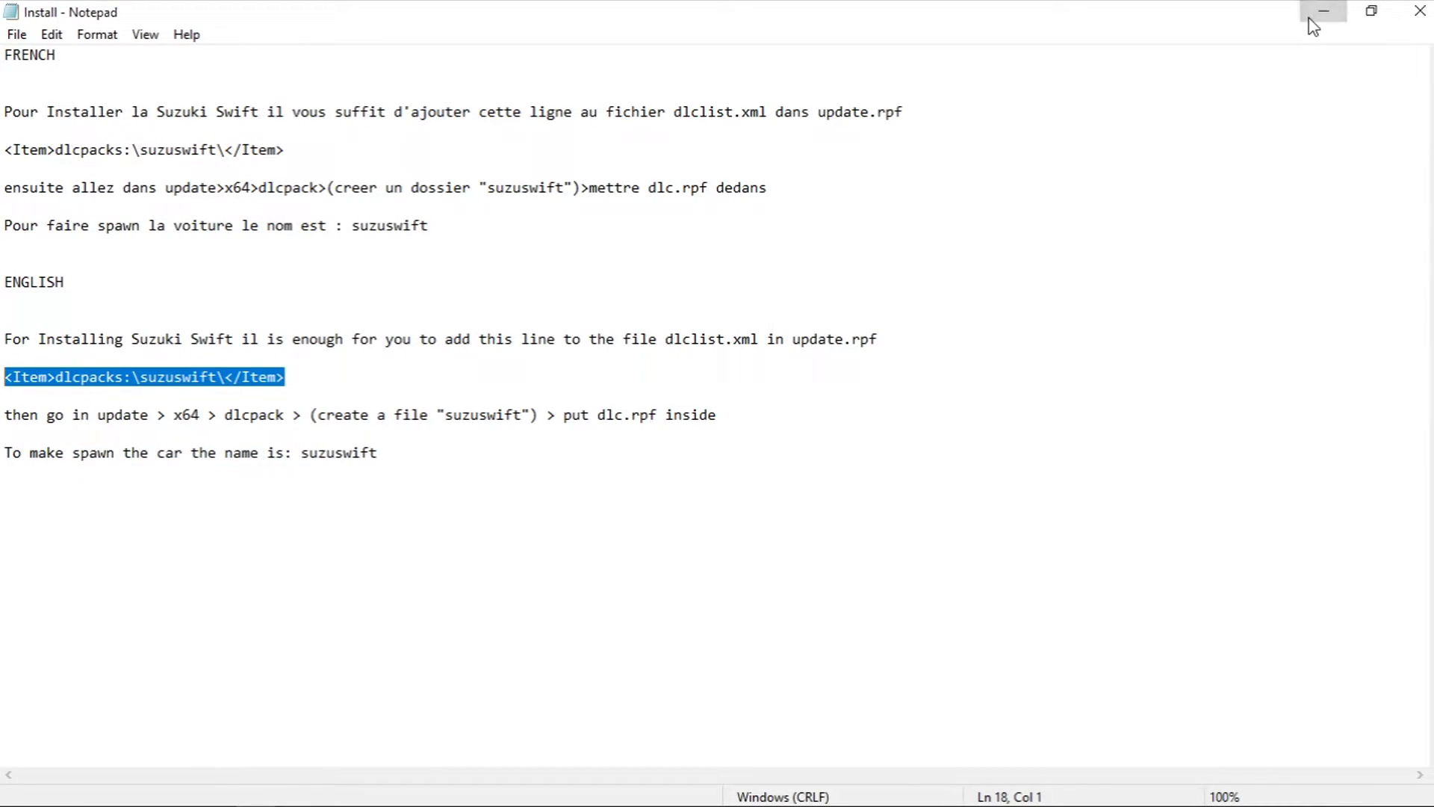